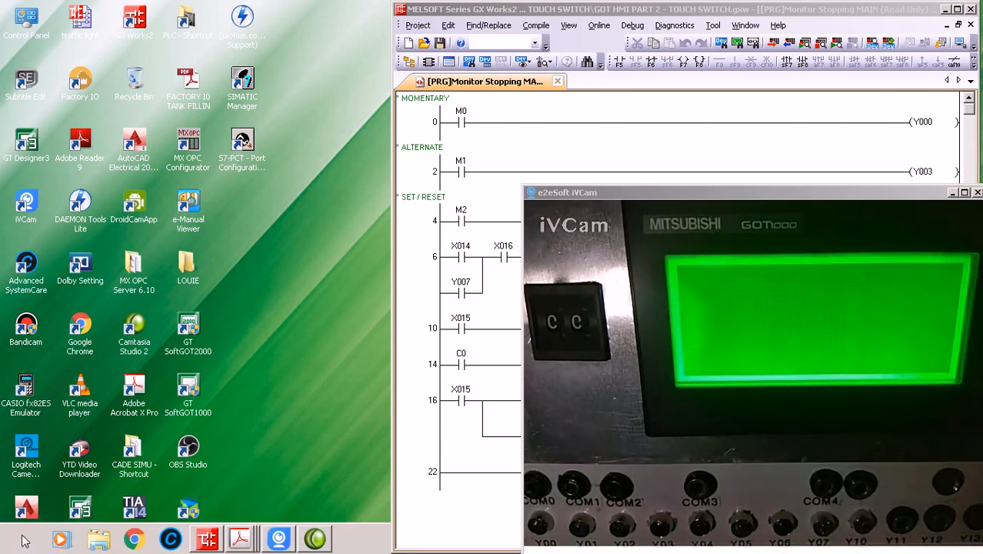
Launch GT Designer3 from the MELSOFT GT Works3 program group as administrator
left_click(20, 548)
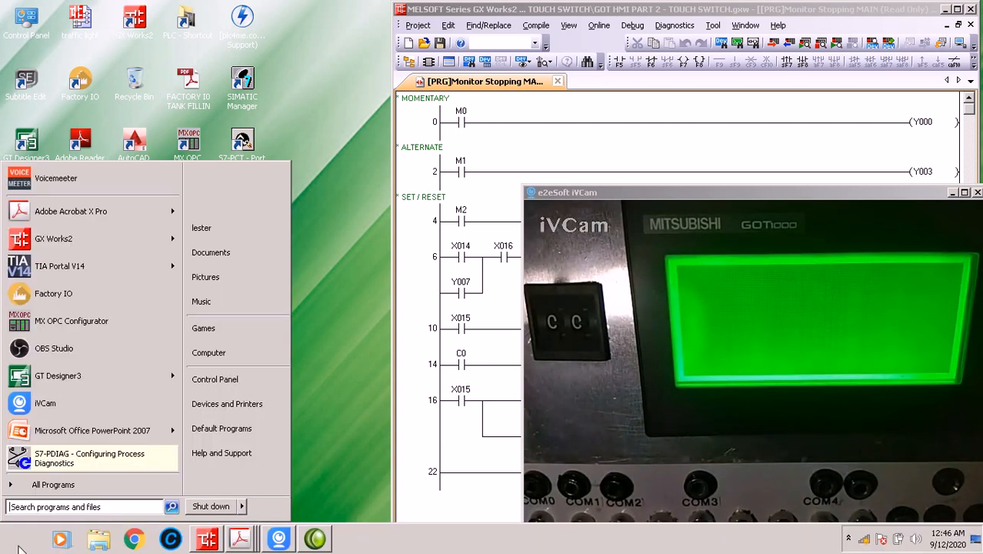
left_click(26, 485)
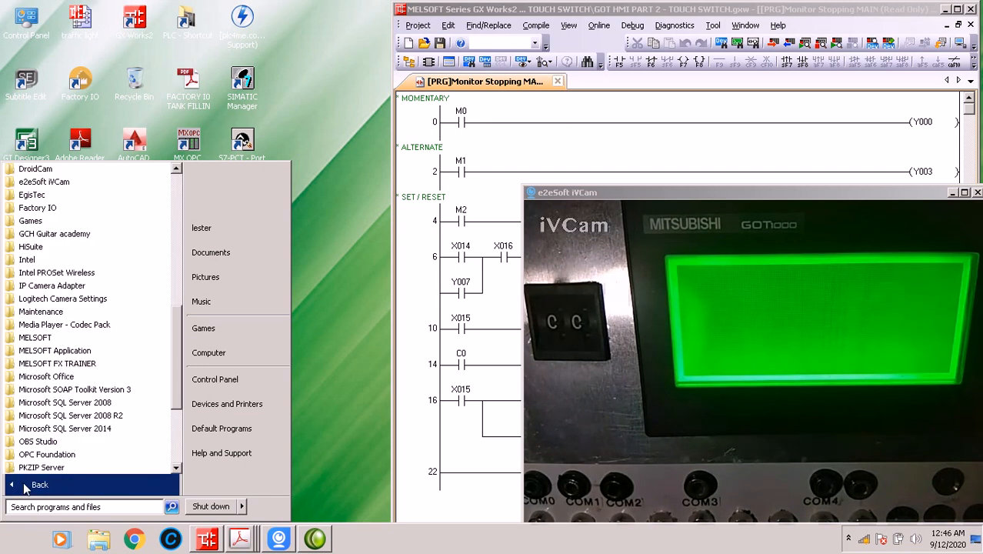
left_click(46, 338)
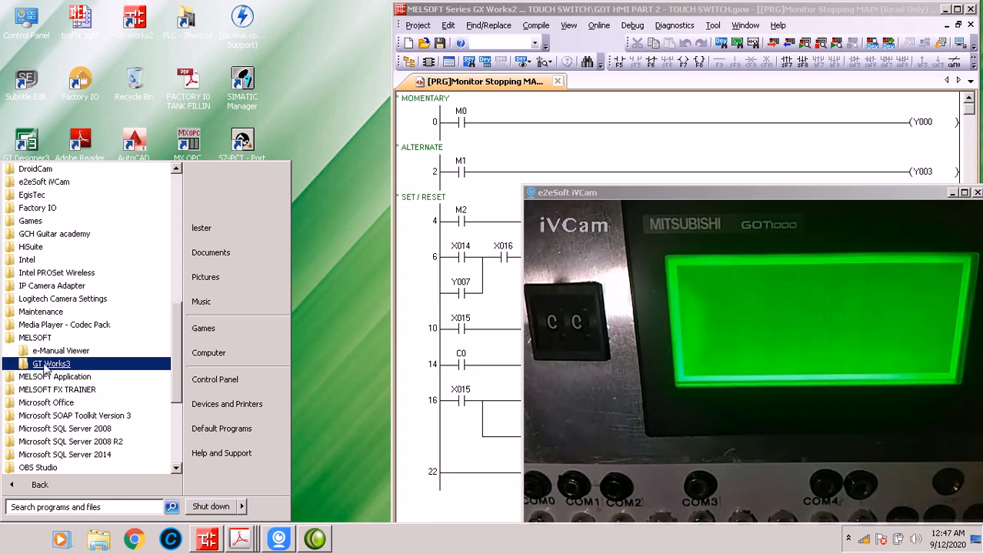
left_click(45, 364)
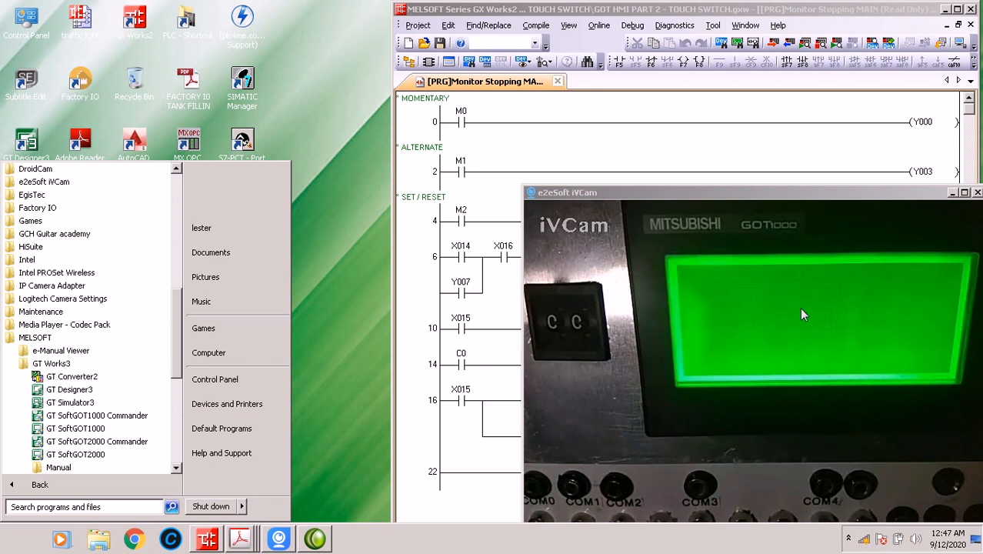
right_click(82, 389)
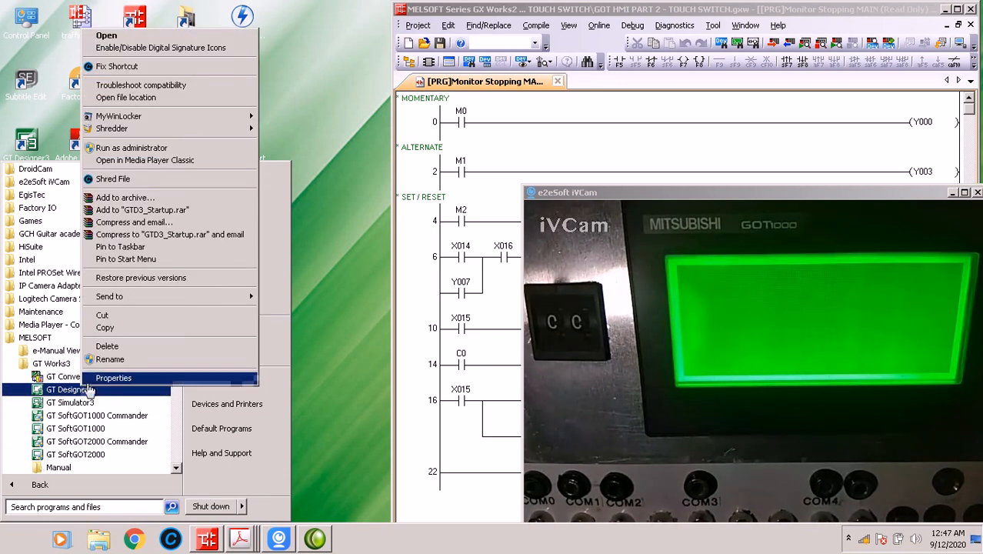
left_click(132, 148)
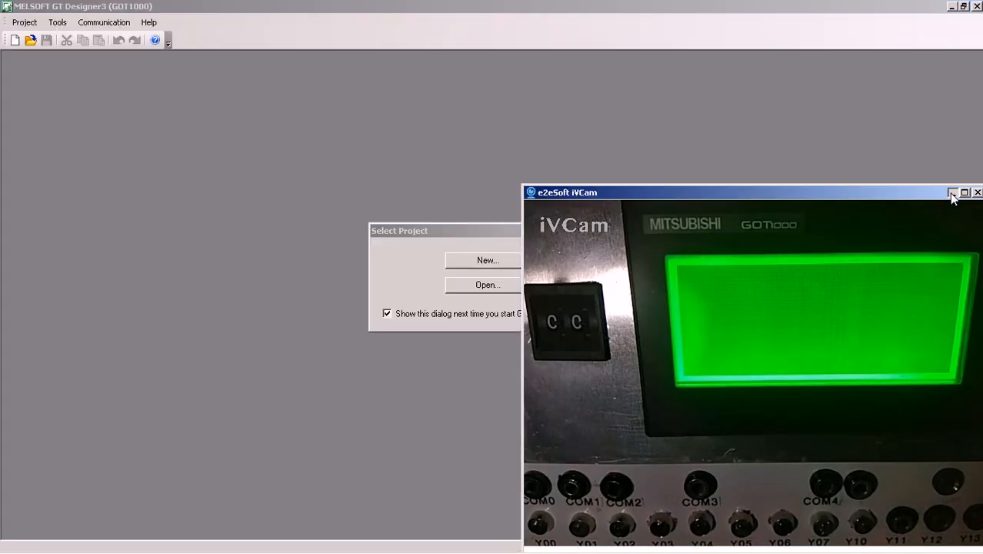
Minimize the iVCam window and start a new project with the New Project Wizard
left_click(951, 193)
left_click(483, 261)
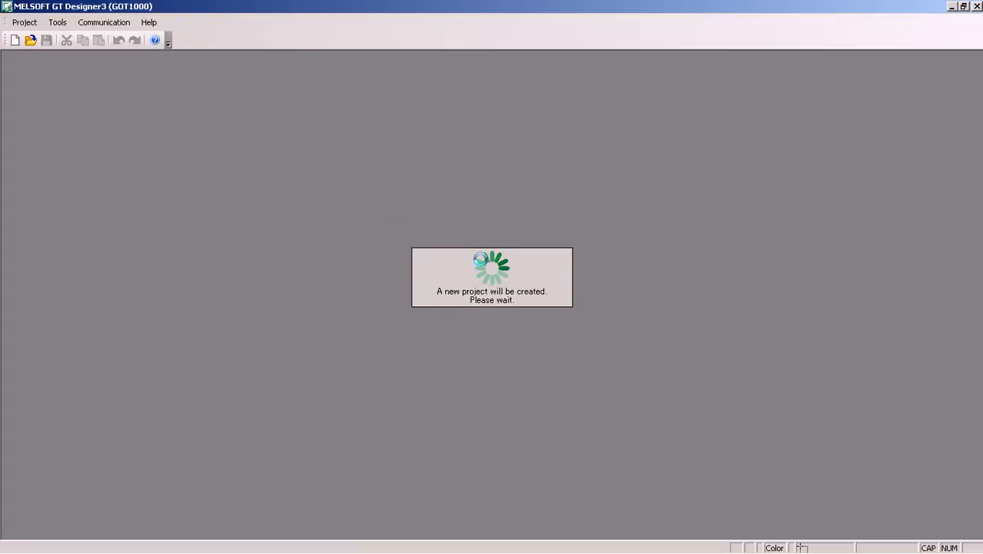
left_click(540, 416)
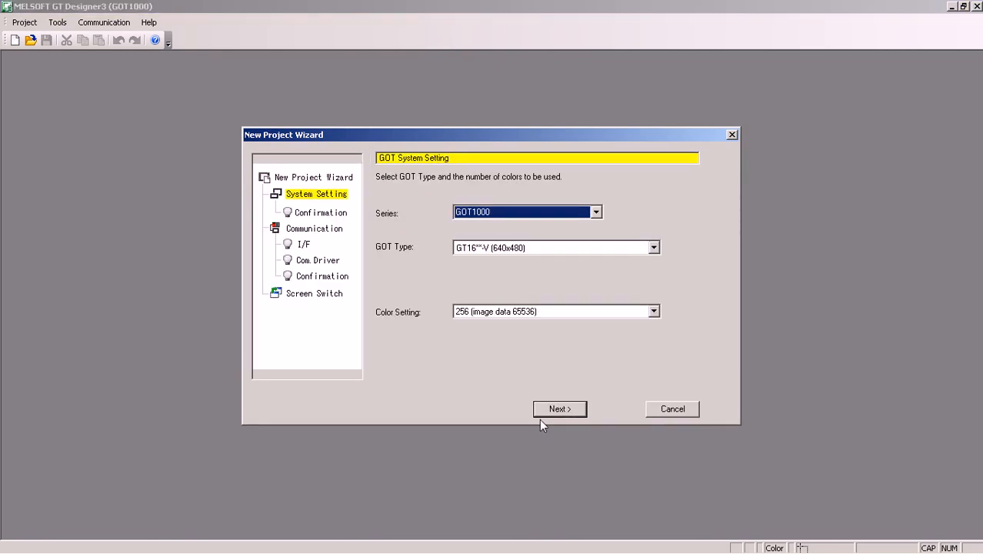
Set the GOT series to GOT1000 and the type to GT1020 (160x64), keeping the horizontal direction, and accept the system settings
left_click(596, 213)
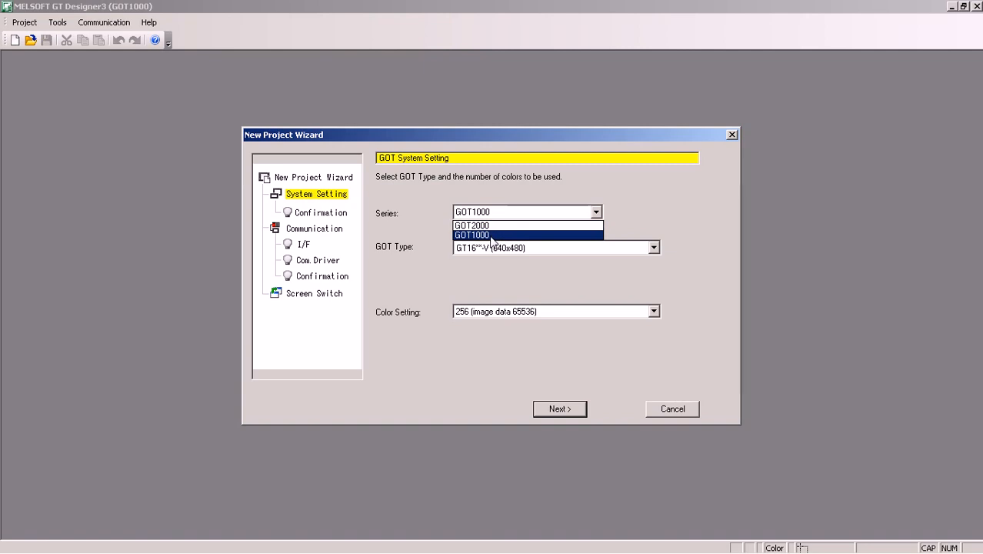
left_click(490, 235)
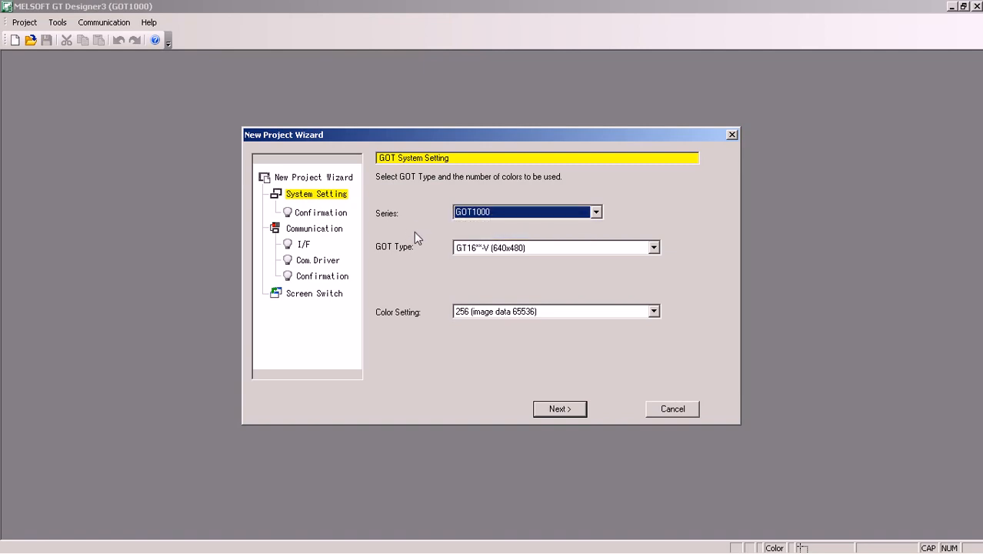
left_click(556, 250)
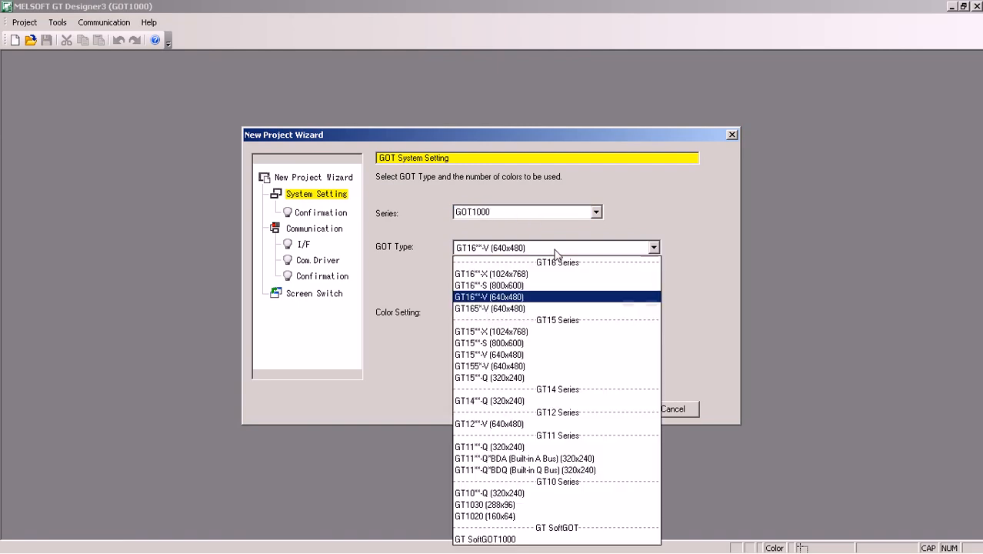
left_click(481, 517)
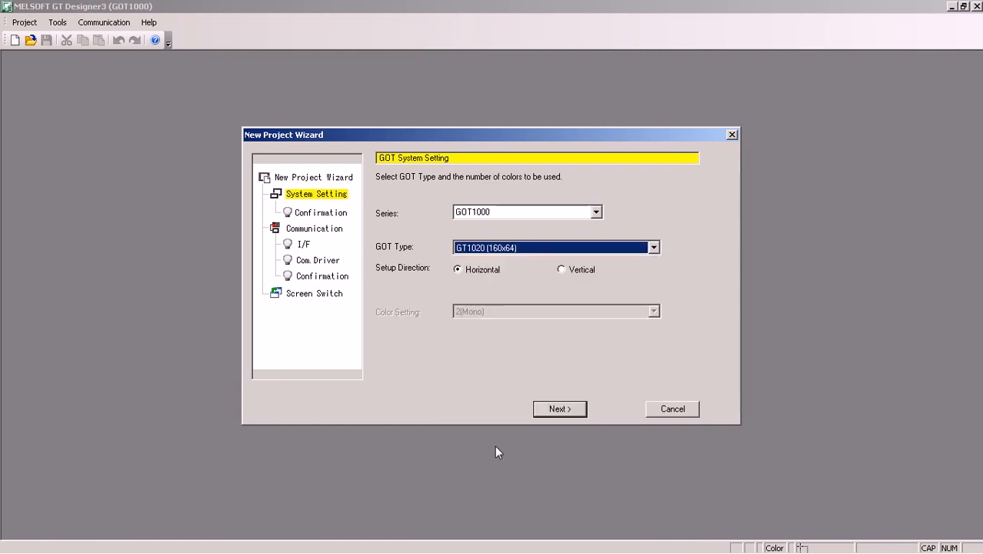
left_click(542, 408)
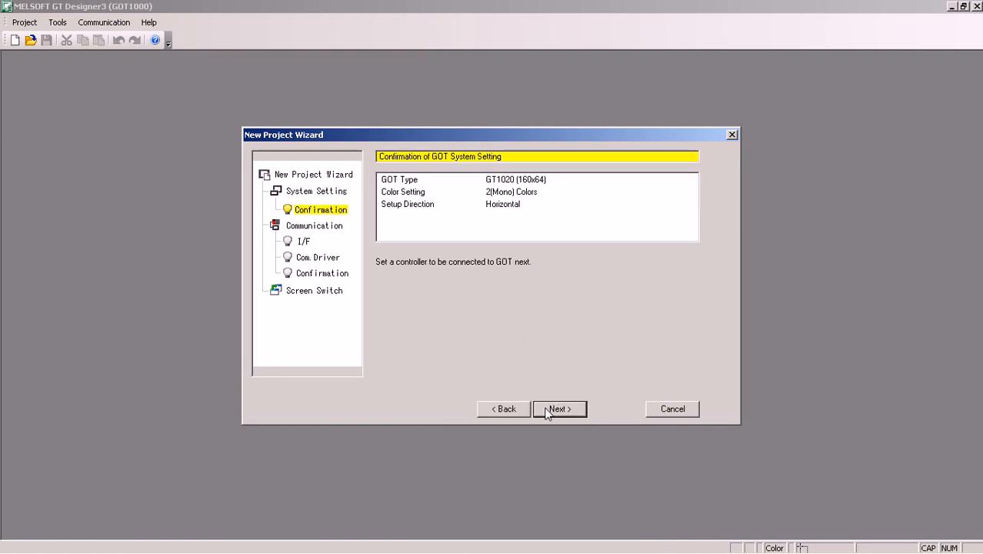
left_click(541, 409)
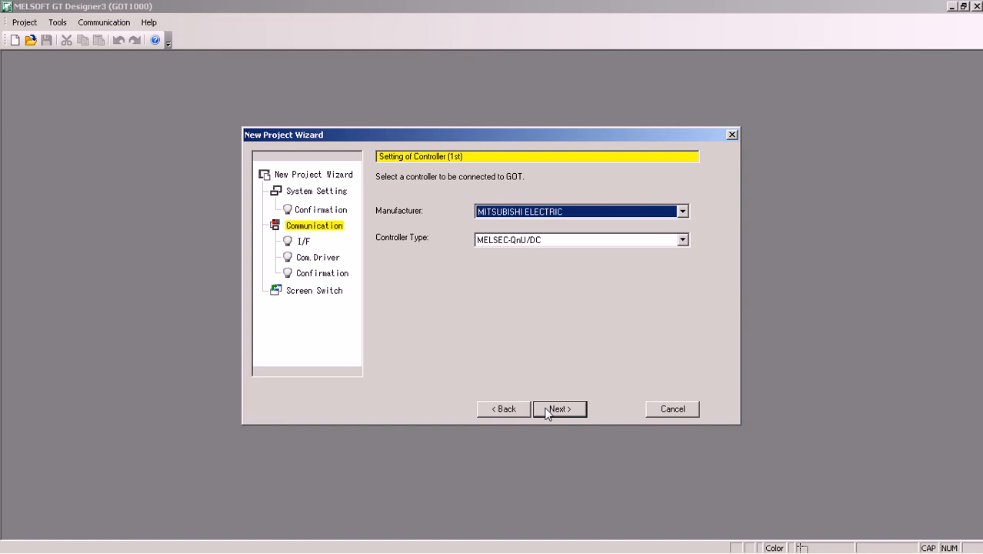
Set the controller type to MELSEC-FX, keep the default interface, driver and screen switching devices, and finish the wizard
left_click(524, 243)
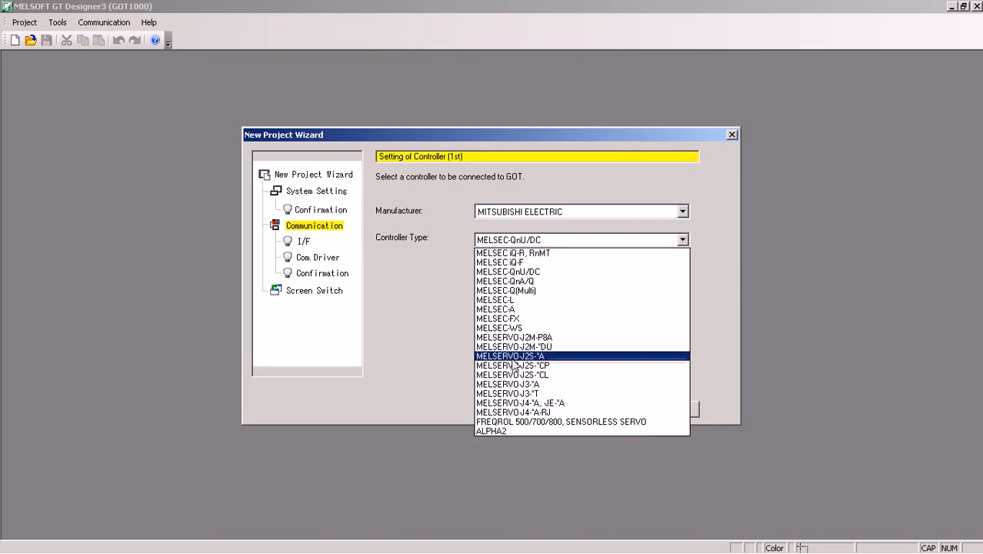
left_click(500, 319)
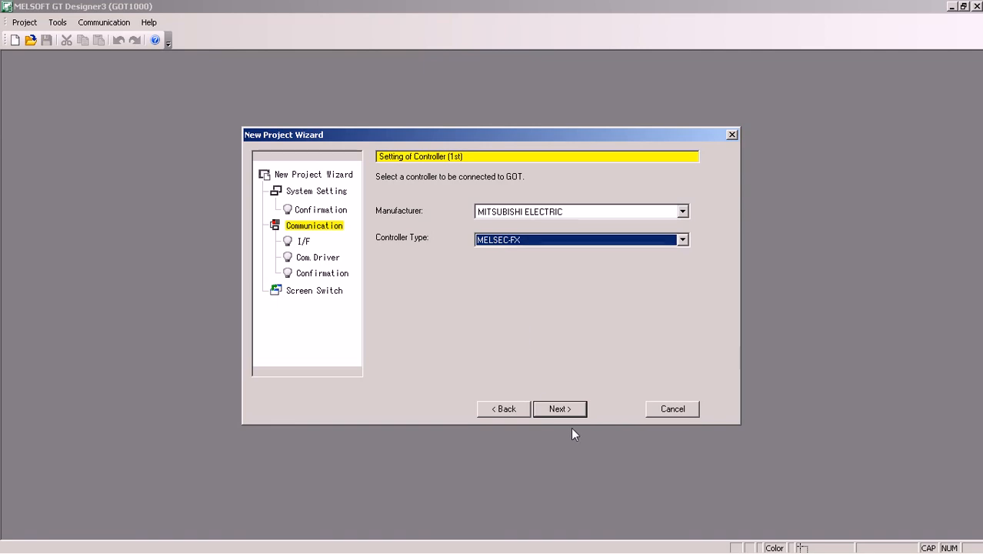
left_click(559, 409)
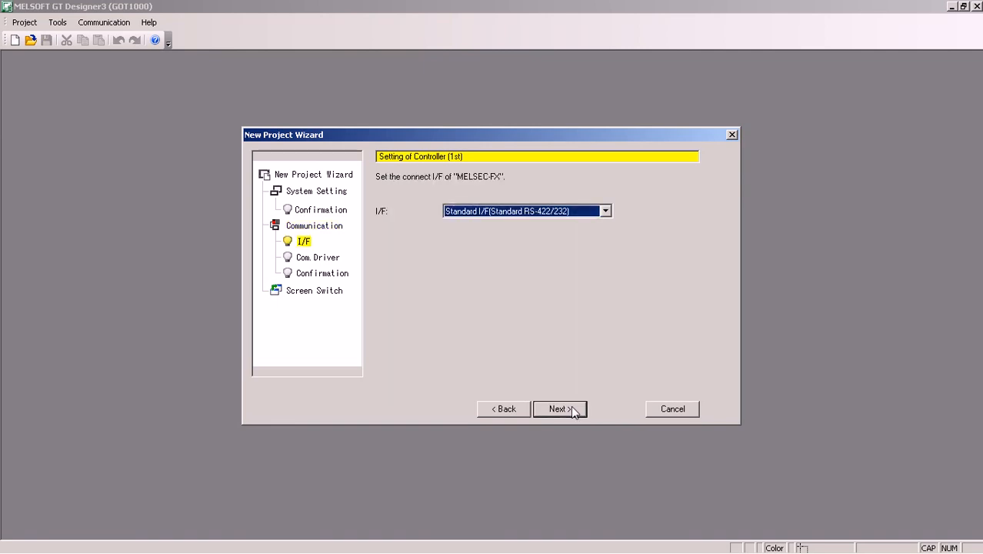
left_click(571, 408)
left_click(571, 408)
left_click(572, 408)
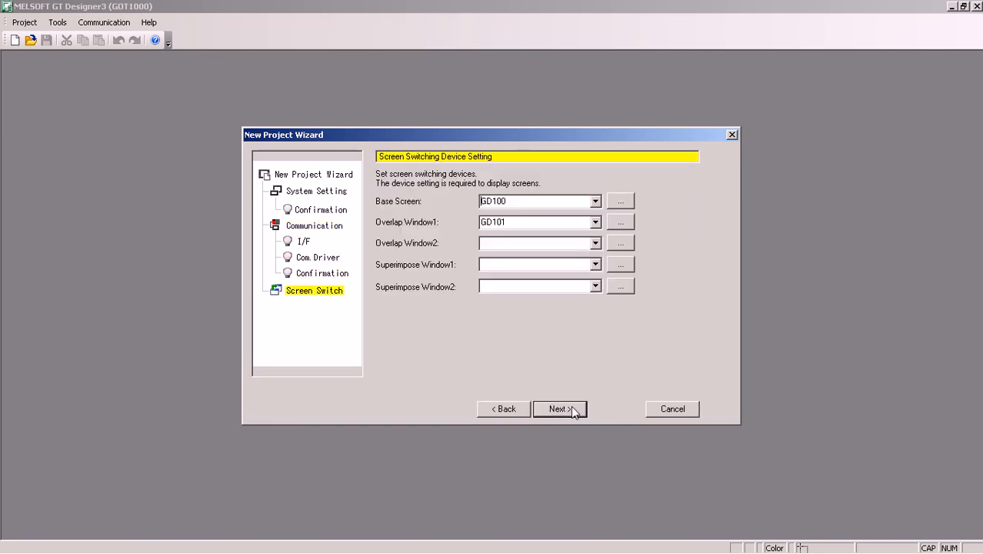
left_click(571, 408)
left_click(569, 457)
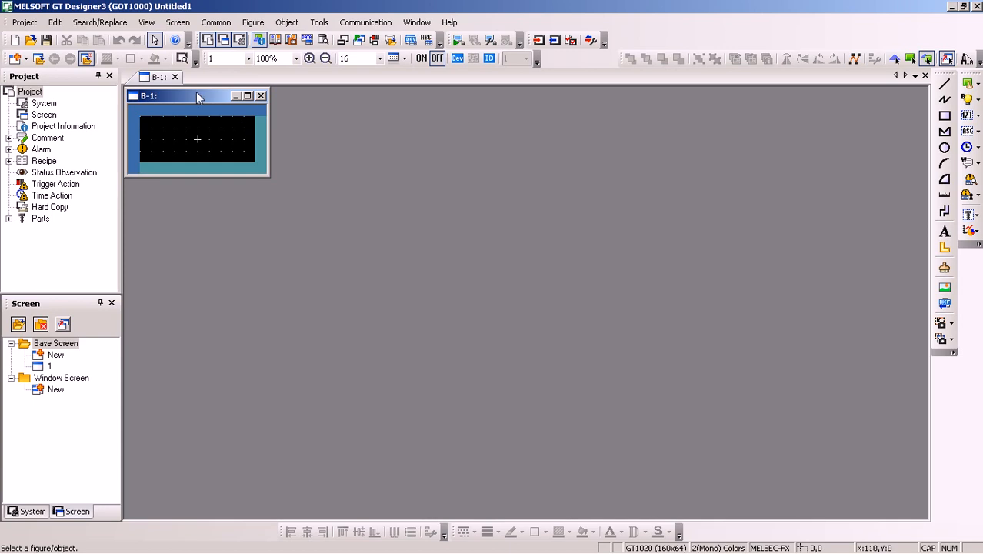
Maximize the B-1 screen editor and set its display magnification to 300%
left_click(248, 96)
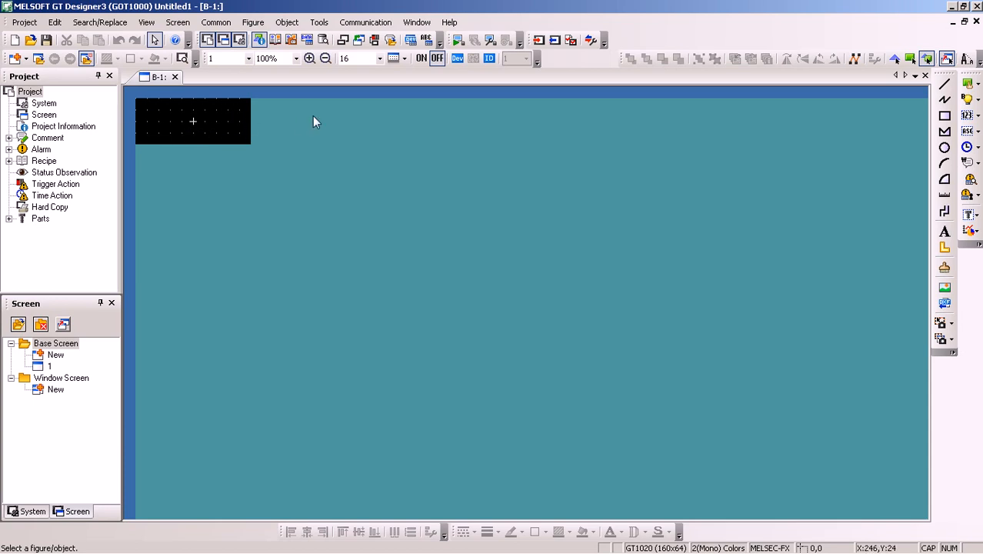
left_click(297, 60)
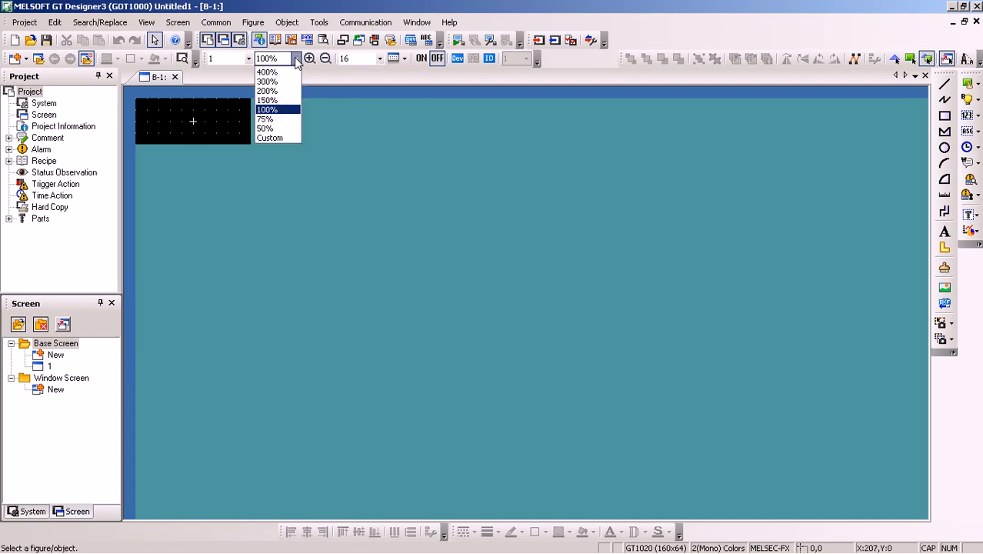
left_click(261, 86)
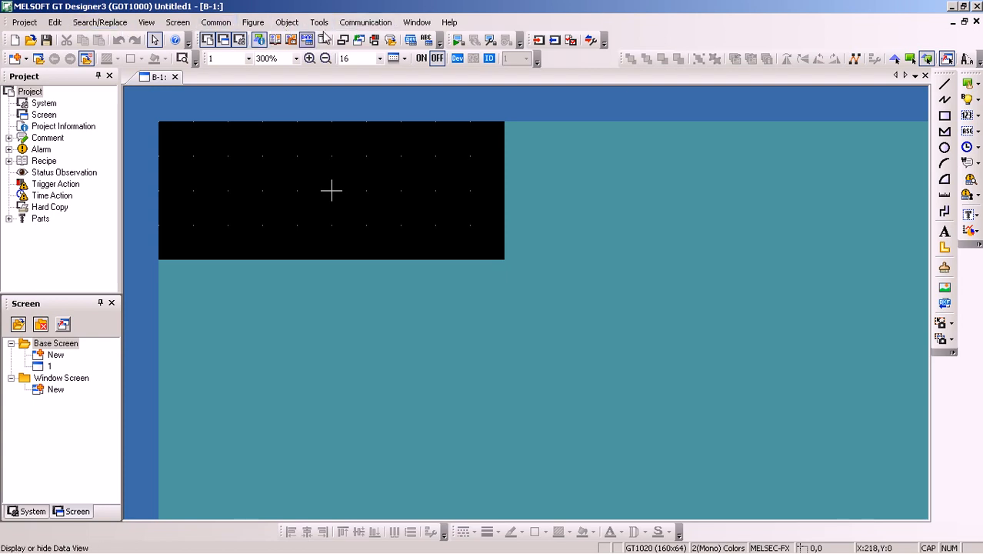
left_click(286, 24)
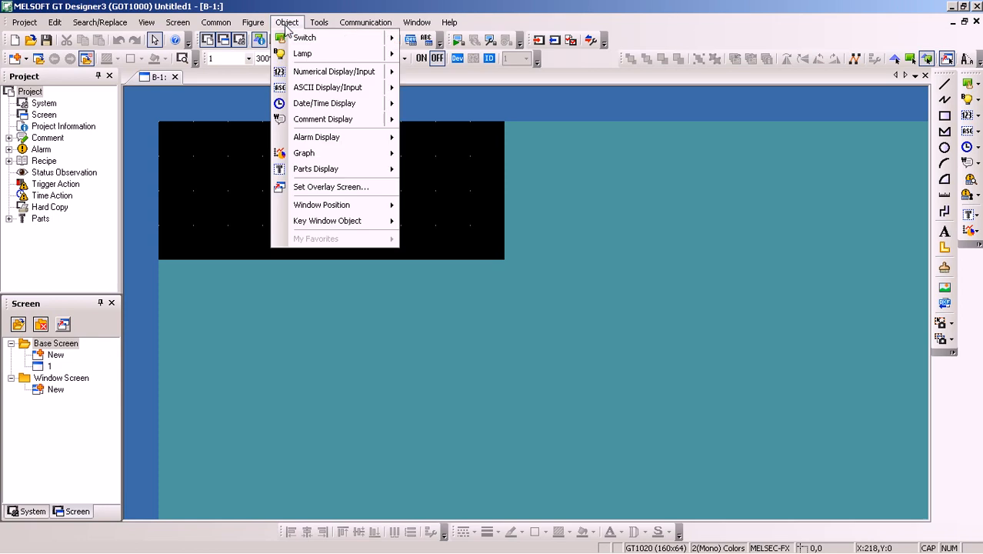
mouse_move(304, 38)
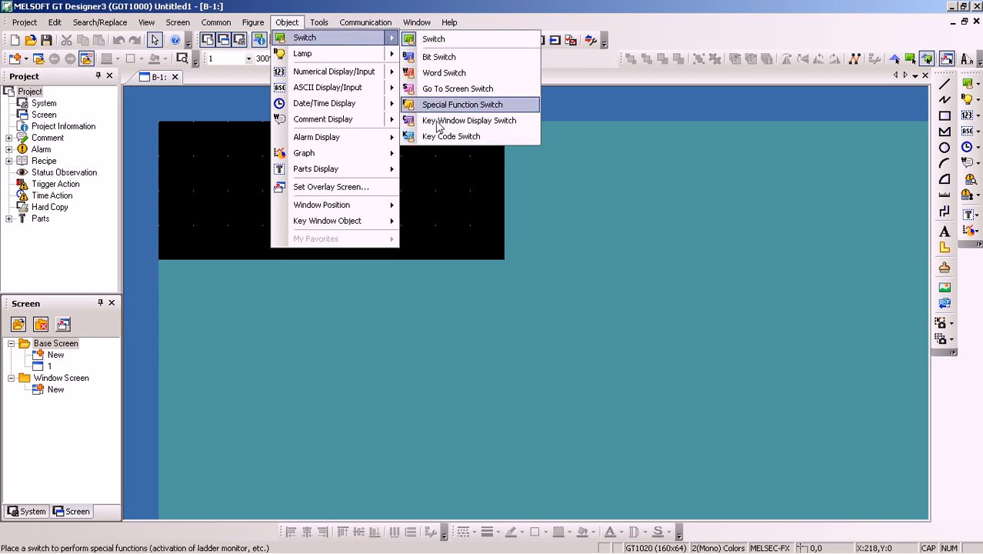
left_click(437, 39)
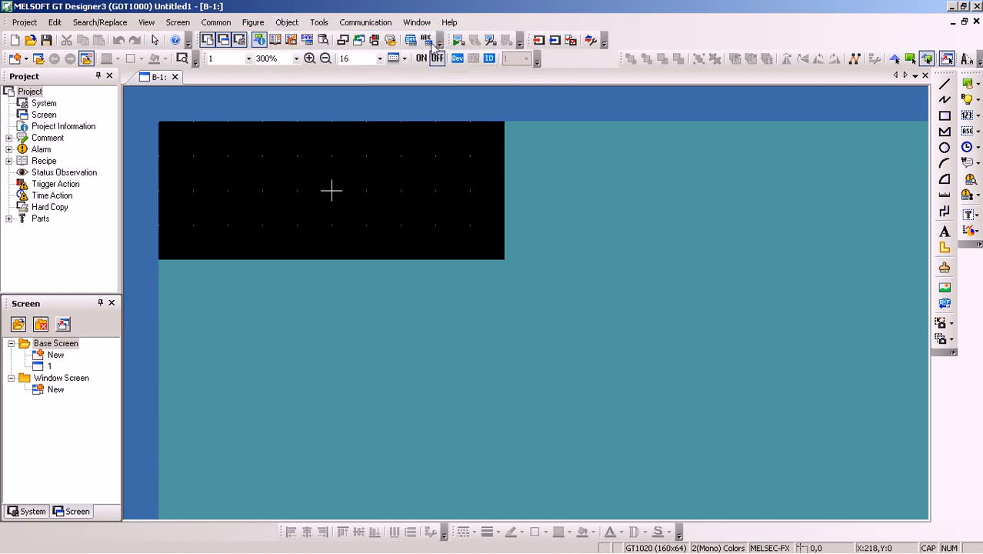
left_click(270, 189)
left_click_drag(300, 220, 217, 173)
double_click(214, 185)
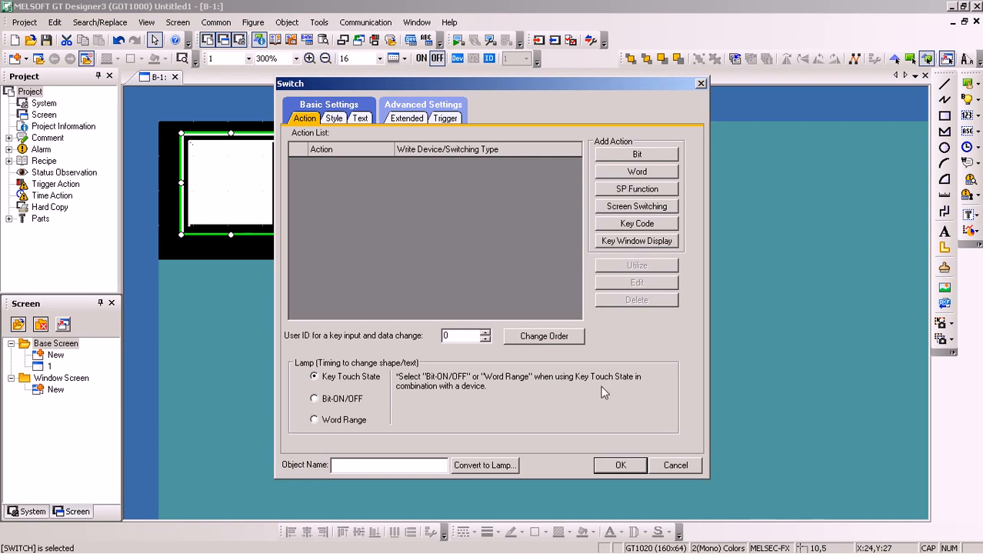
left_click(621, 465)
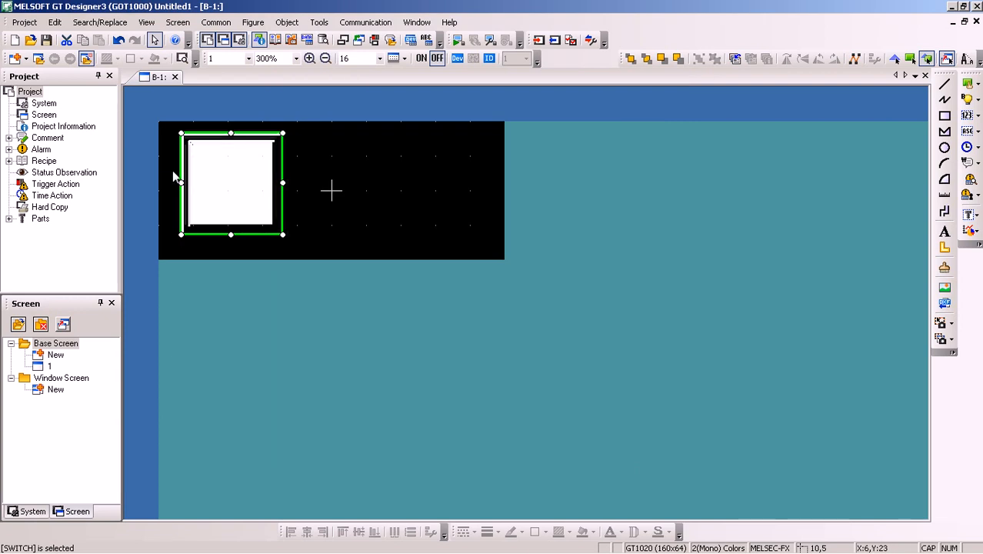
key("Delete")
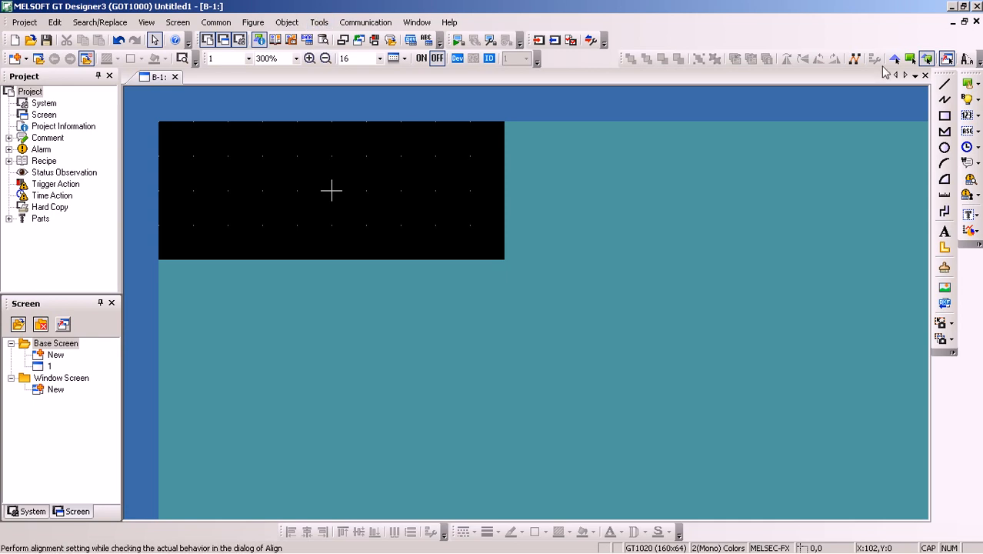
Place a bit switch at about X 3, Y 1 near the base screen's upper-left corner and reshape it into a low, wide rectangle
left_click(978, 86)
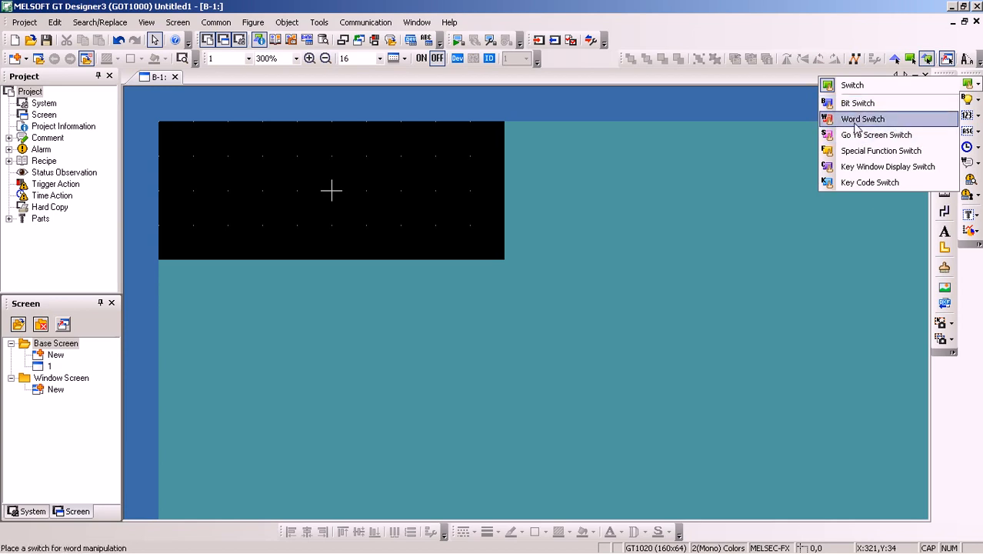
left_click(868, 105)
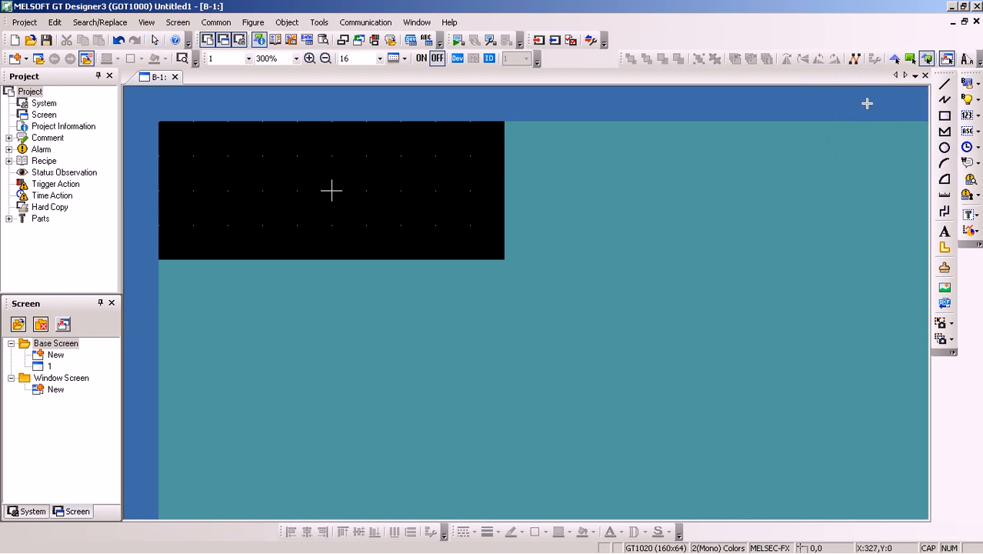
left_click(203, 147)
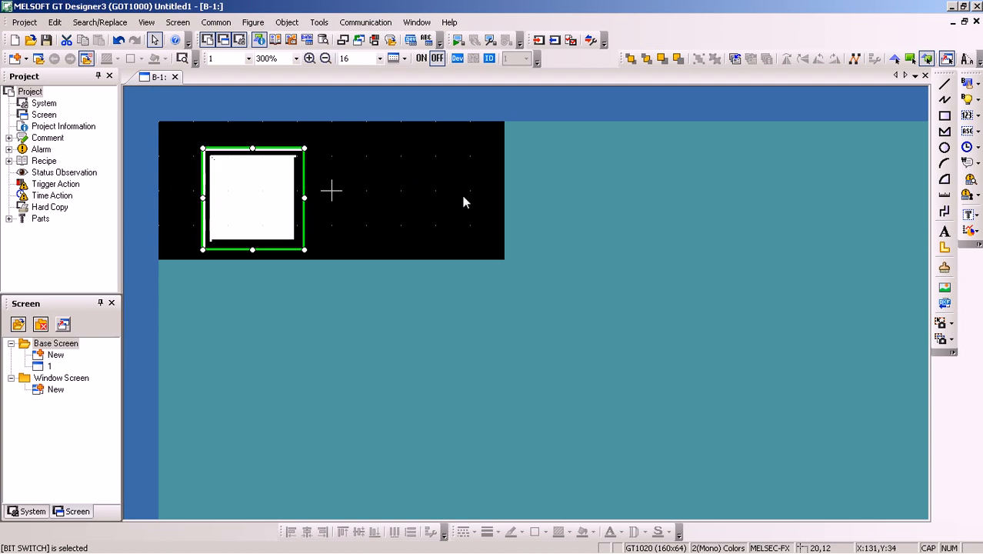
left_click_drag(246, 207, 209, 184)
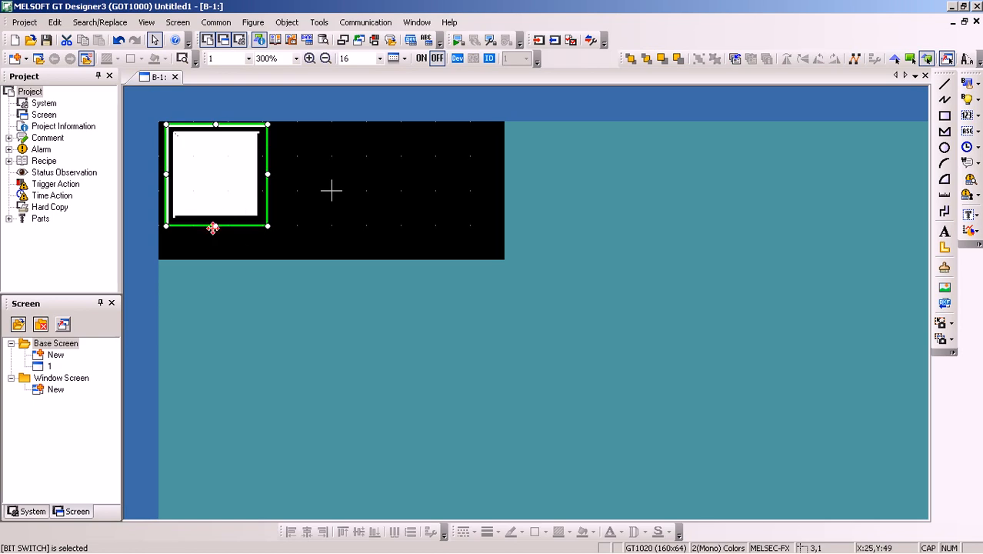
left_click_drag(216, 225, 220, 159)
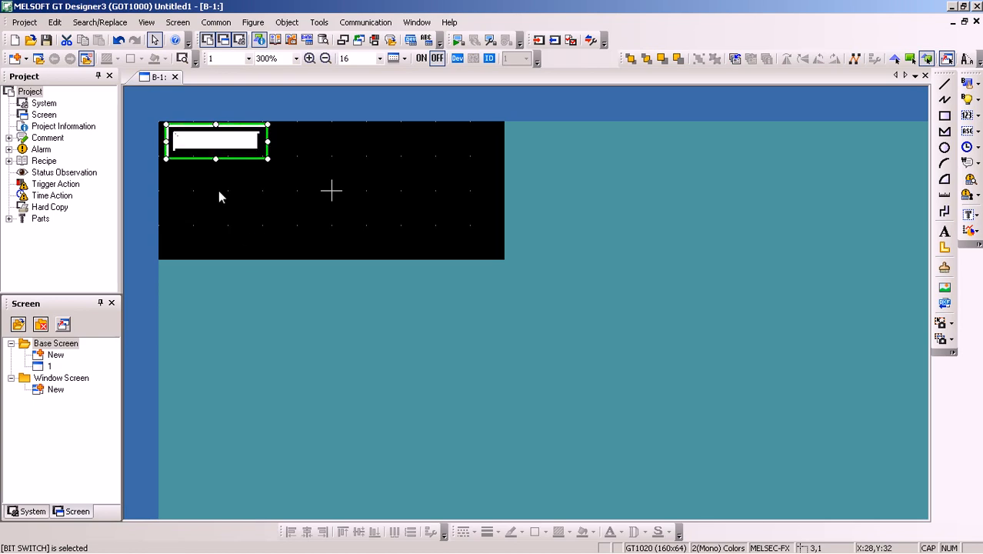
left_click_drag(269, 142, 283, 143)
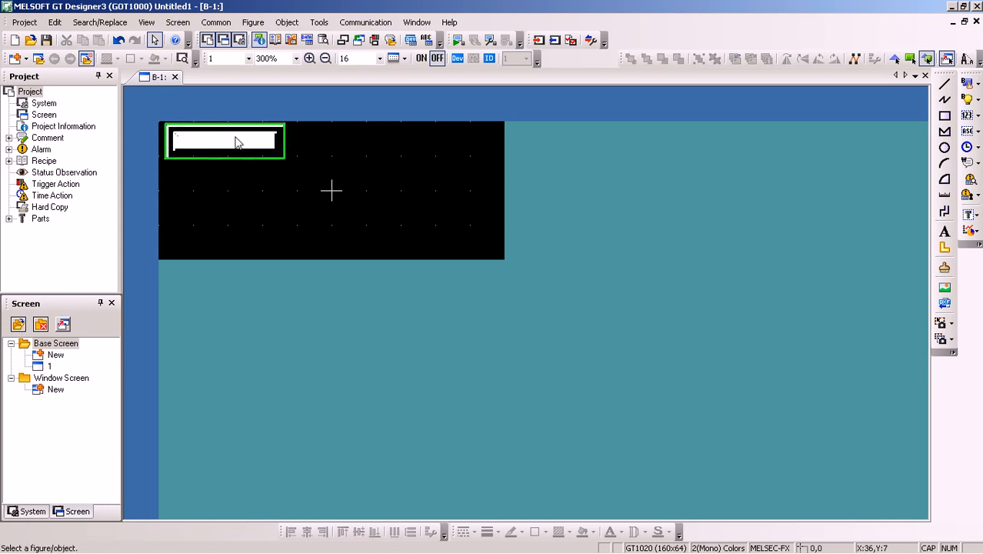
Open the bit switch's settings and consult the ladder program in GX Works2 for the switch's device address
double_click(237, 143)
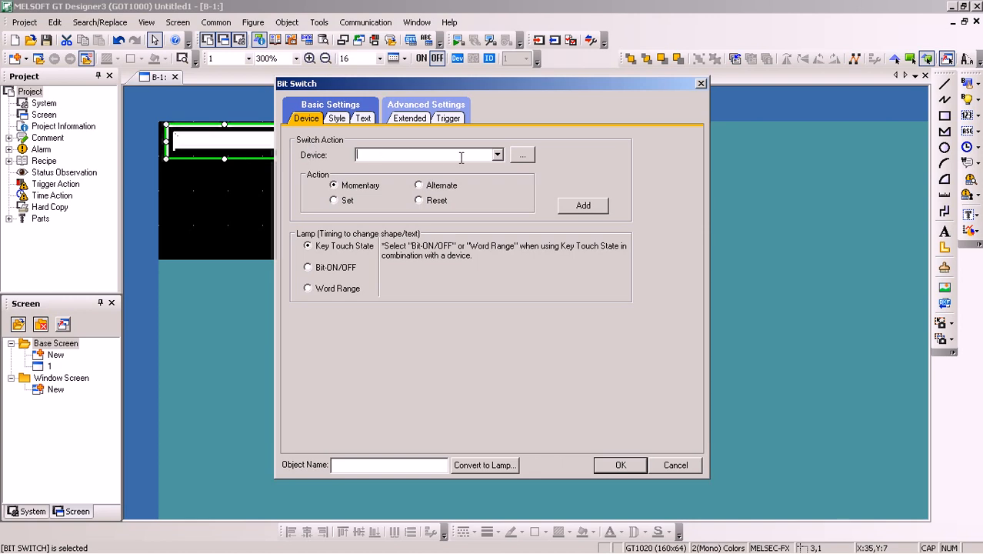
left_click(521, 157)
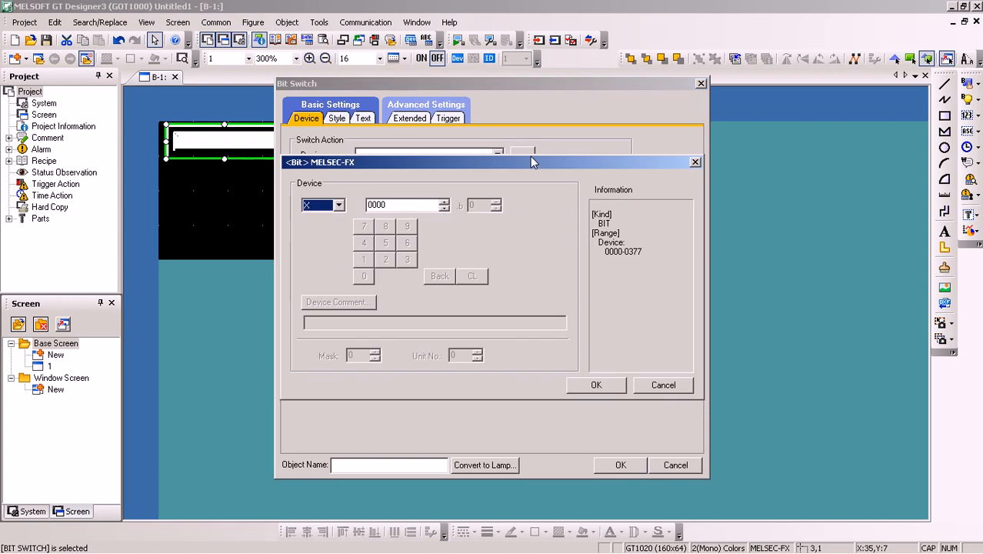
left_click(663, 386)
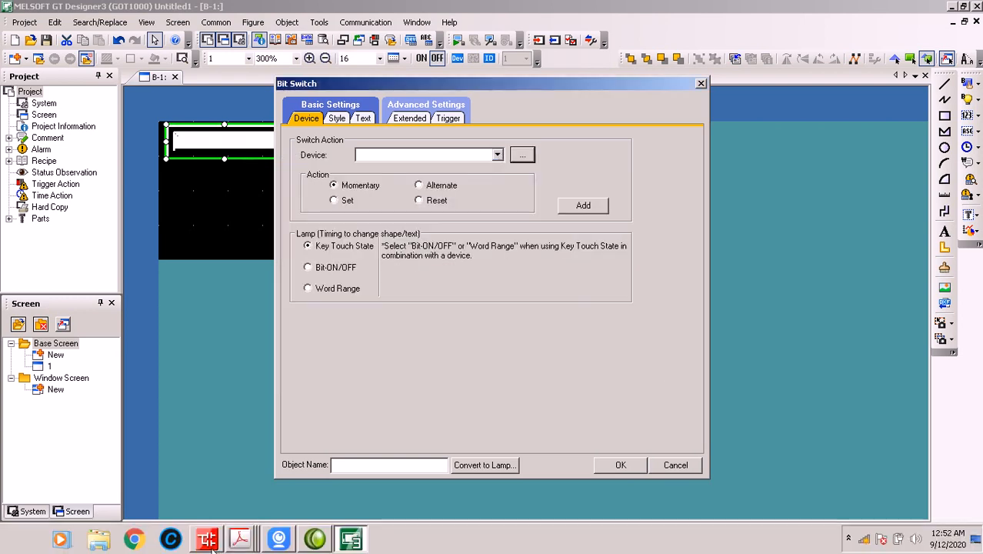
left_click(209, 540)
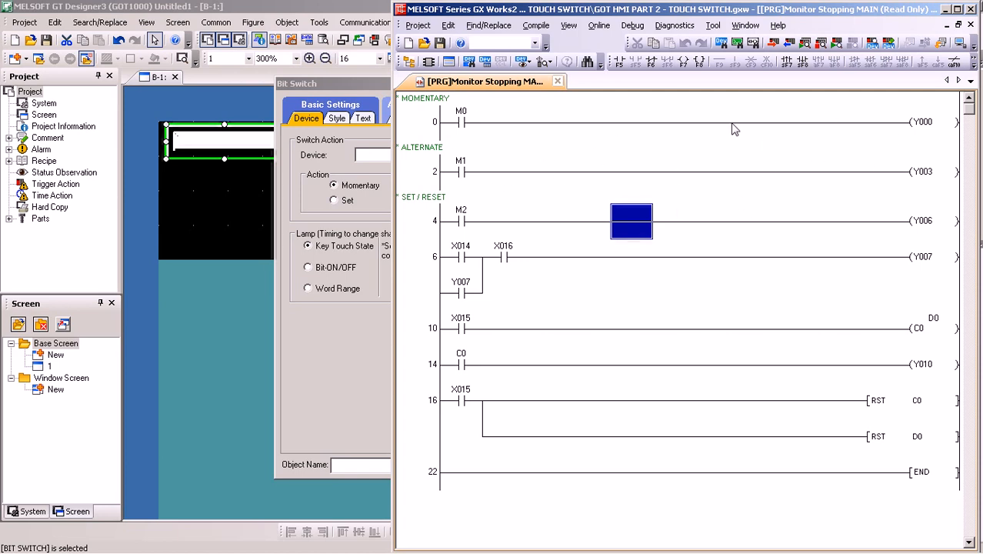
left_click(190, 182)
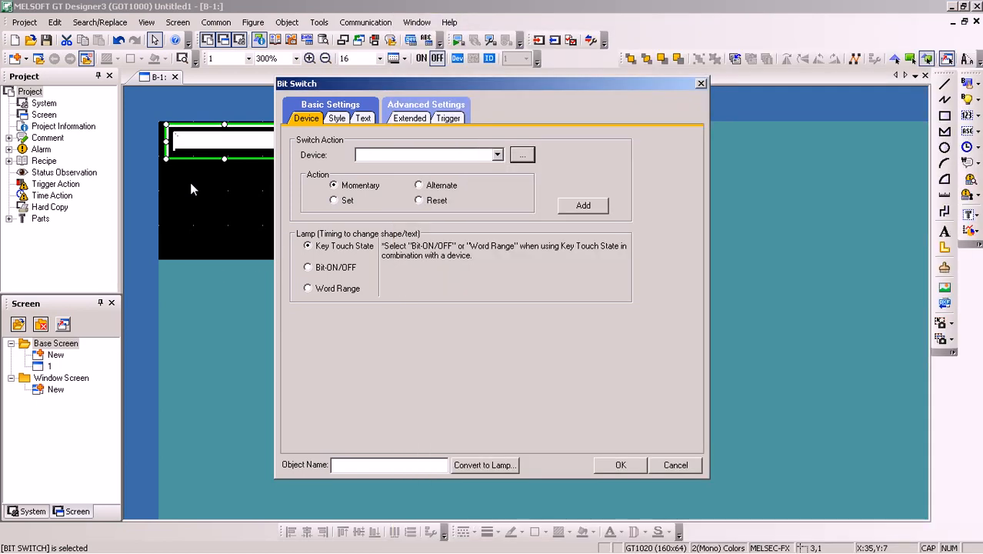
left_click(381, 155)
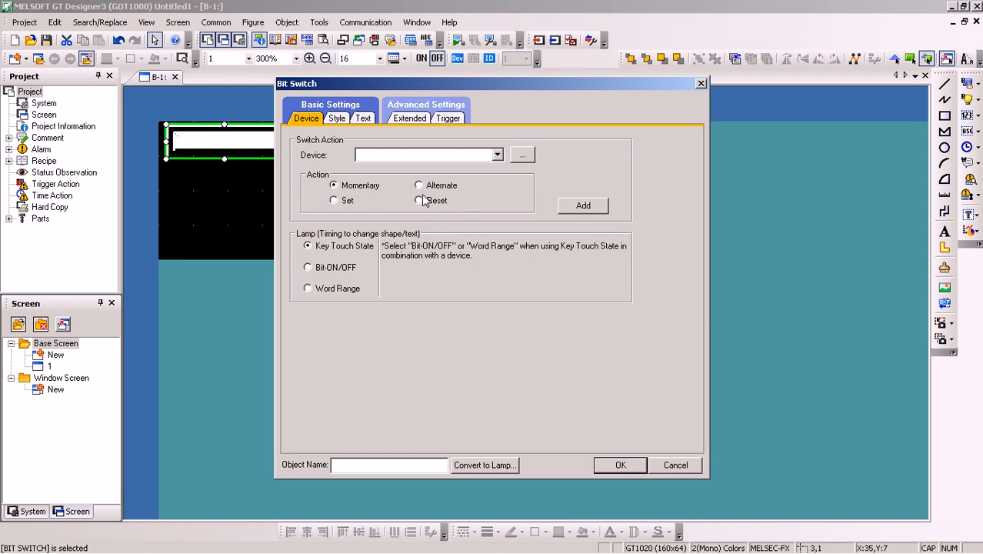
left_click(522, 155)
left_click(339, 204)
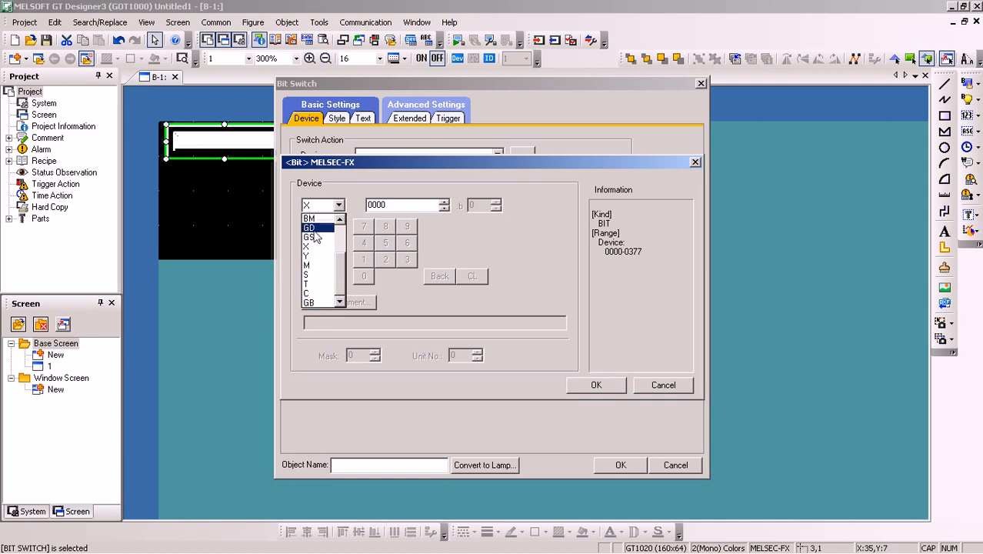
left_click(375, 90)
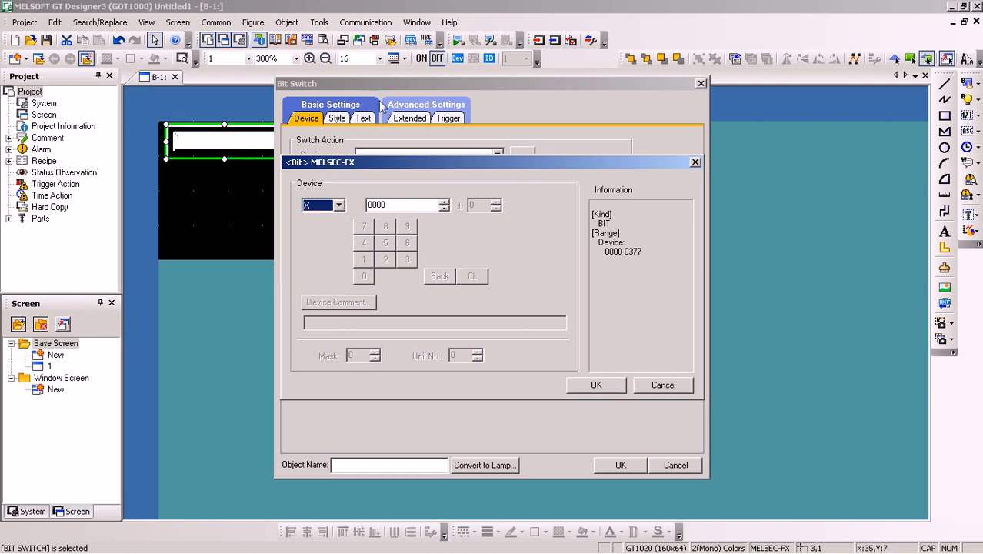
left_click(659, 386)
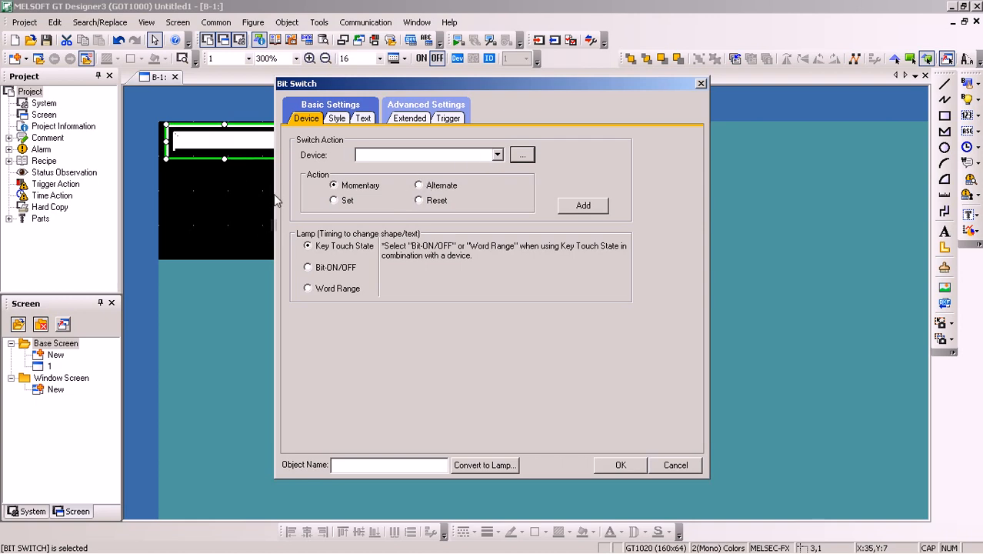
Assign device M0 to the bit switch, keeping the momentary action
mouse_move(261, 550)
left_click(350, 538)
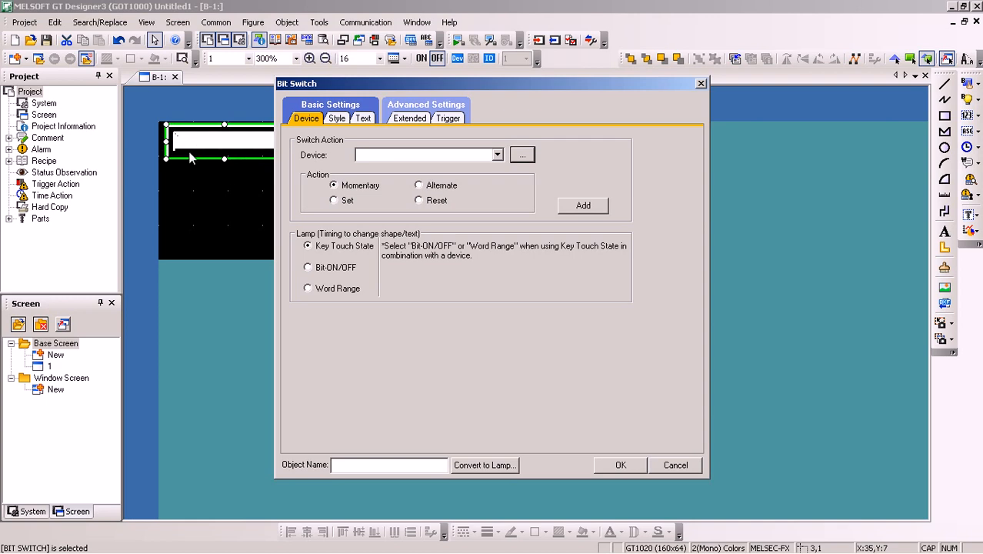
left_click(246, 143)
left_click(374, 158)
type("M0")
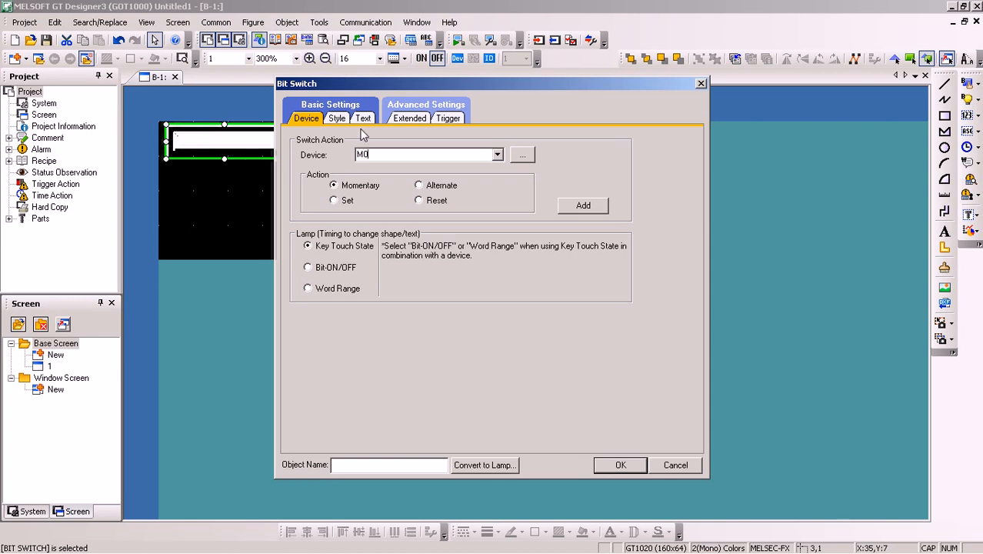
Change the switch's shape to Rect_10 from the 133 Square_3D_Variable Width_Push basic figures, for both OFF and ON states
left_click(339, 119)
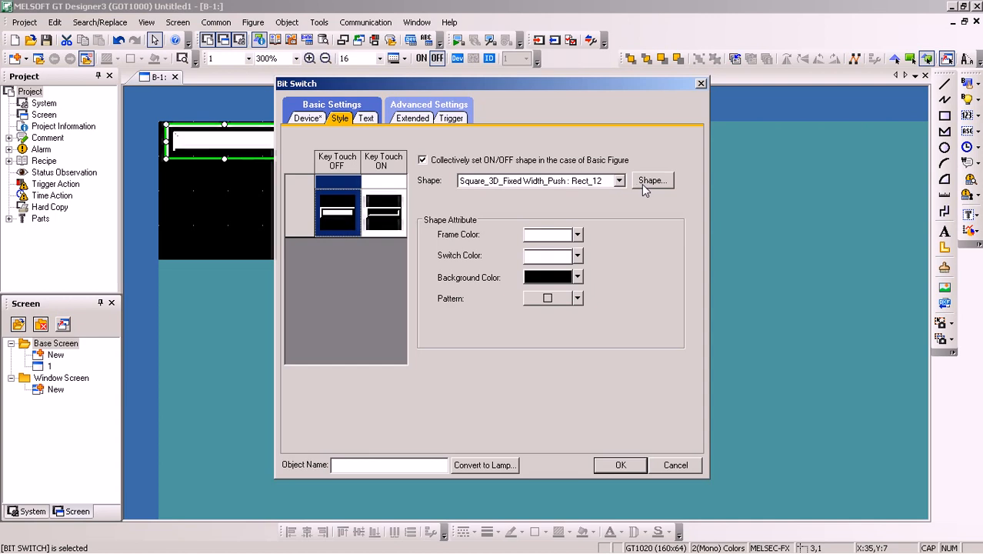
left_click(619, 181)
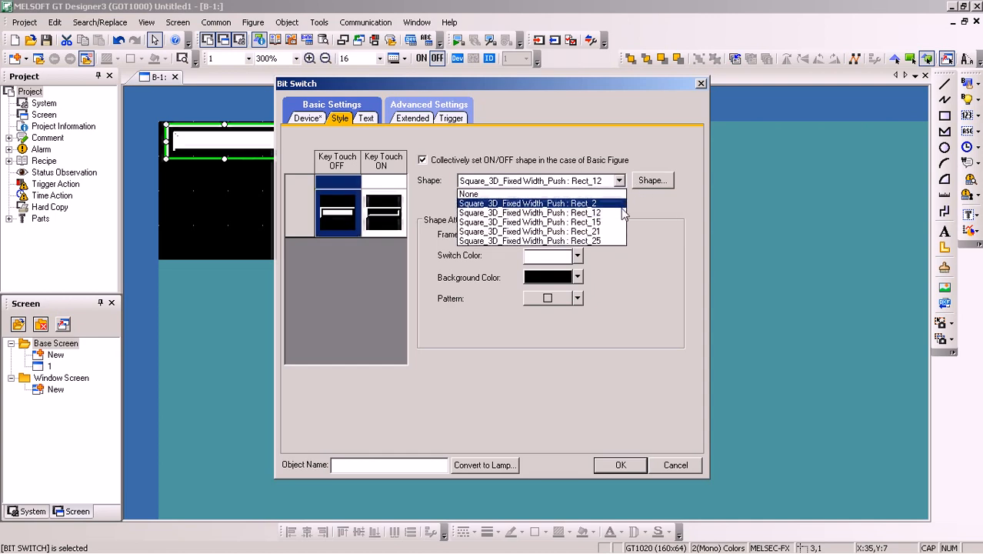
left_click(623, 183)
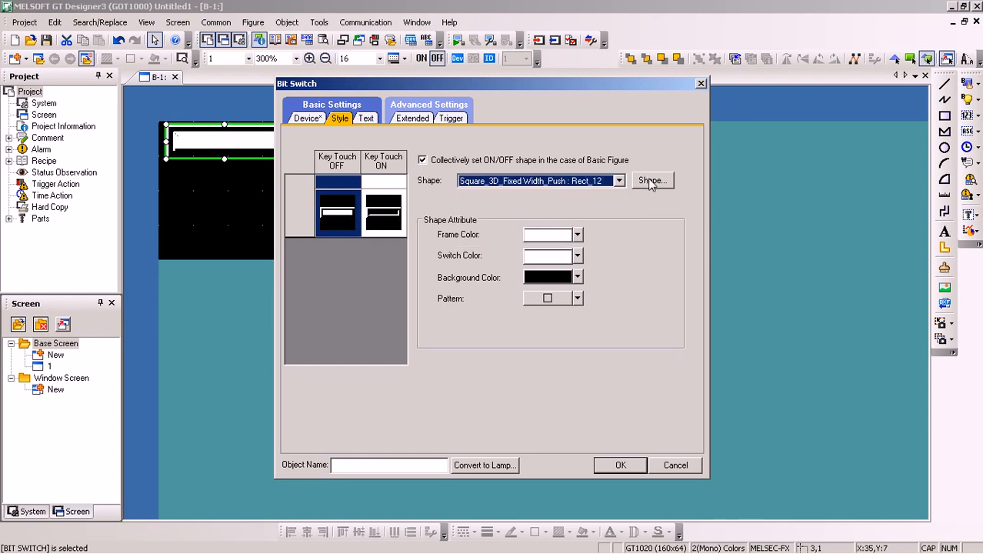
left_click(650, 181)
left_click(618, 168)
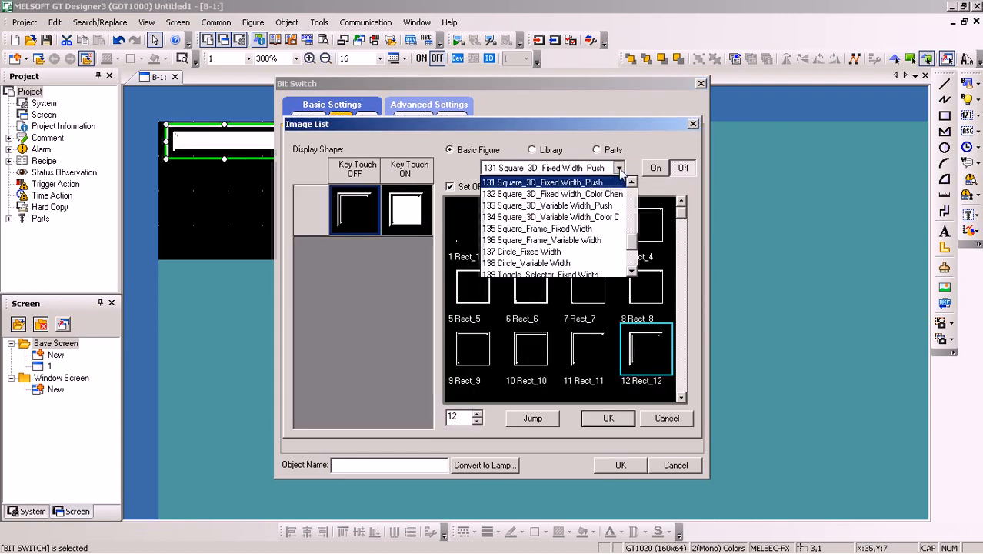
left_click(557, 206)
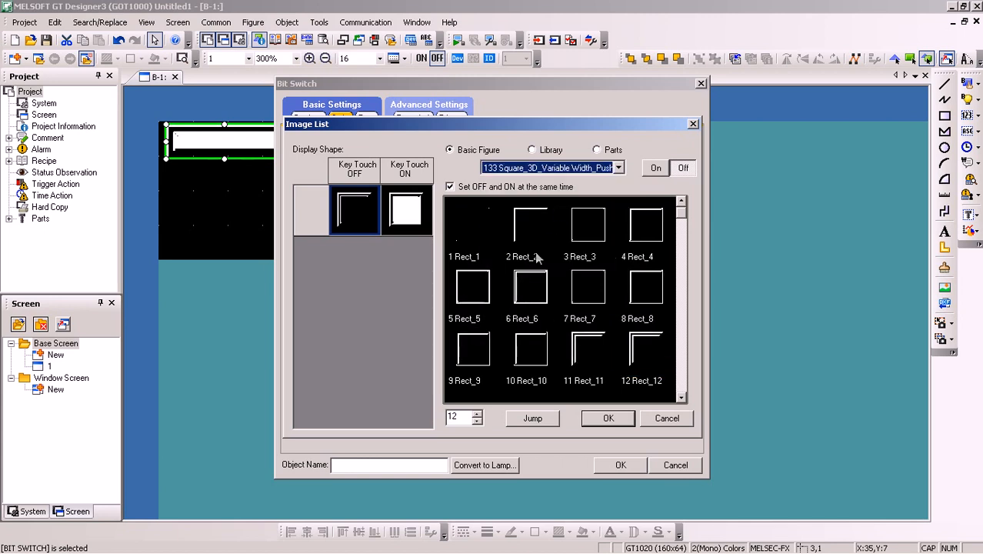
left_click(522, 346)
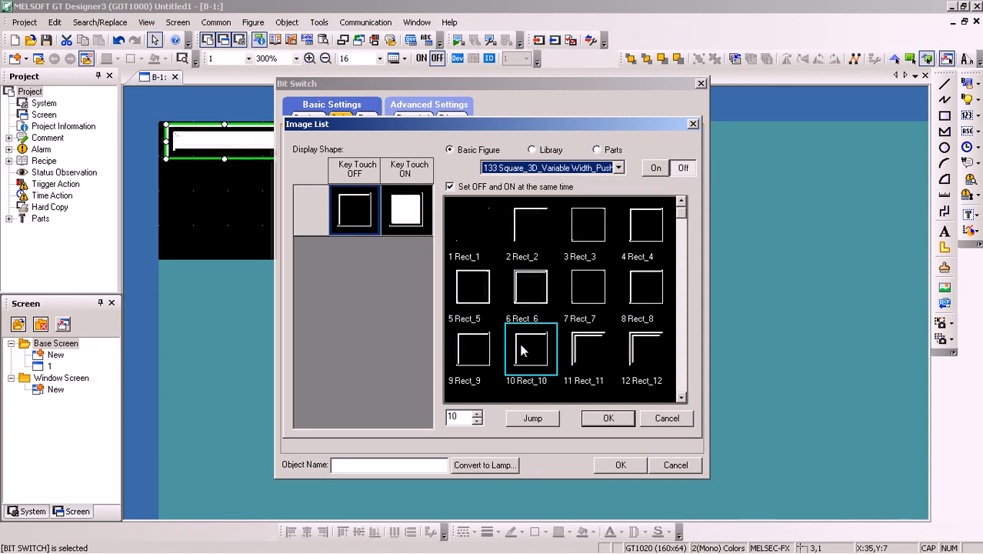
left_click(608, 418)
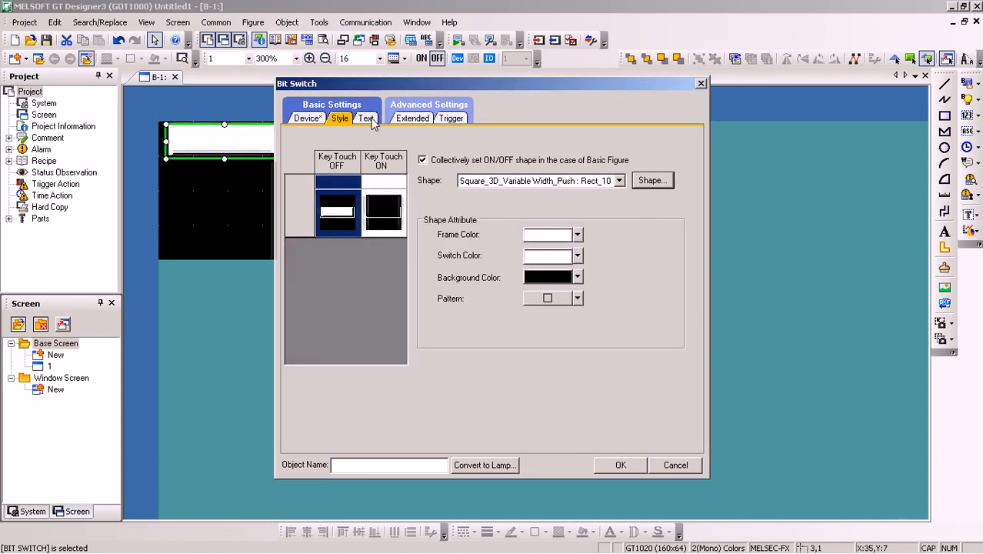
Label the bit switch with the text MOMENTARY
left_click(368, 118)
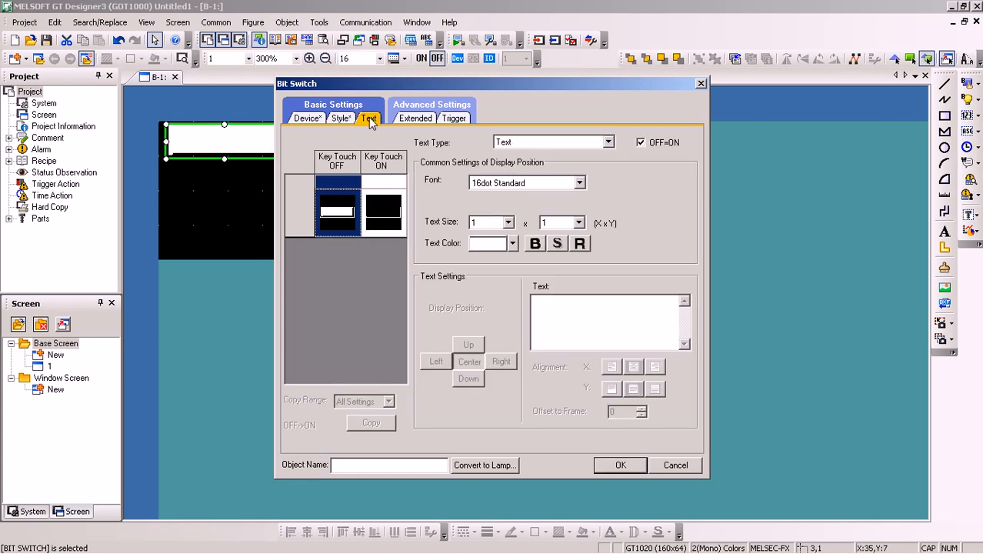
left_click(569, 319)
type("MOME")
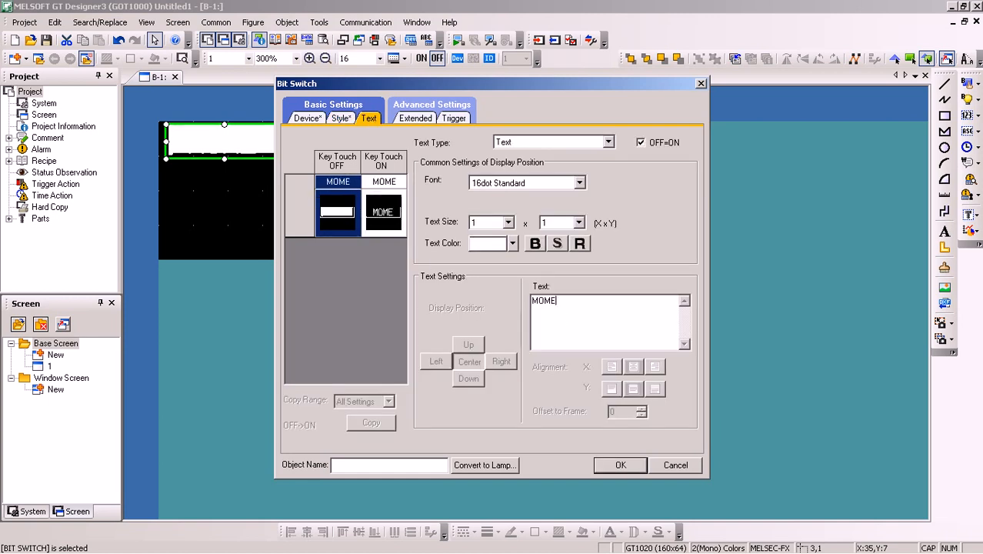
type("NTARY")
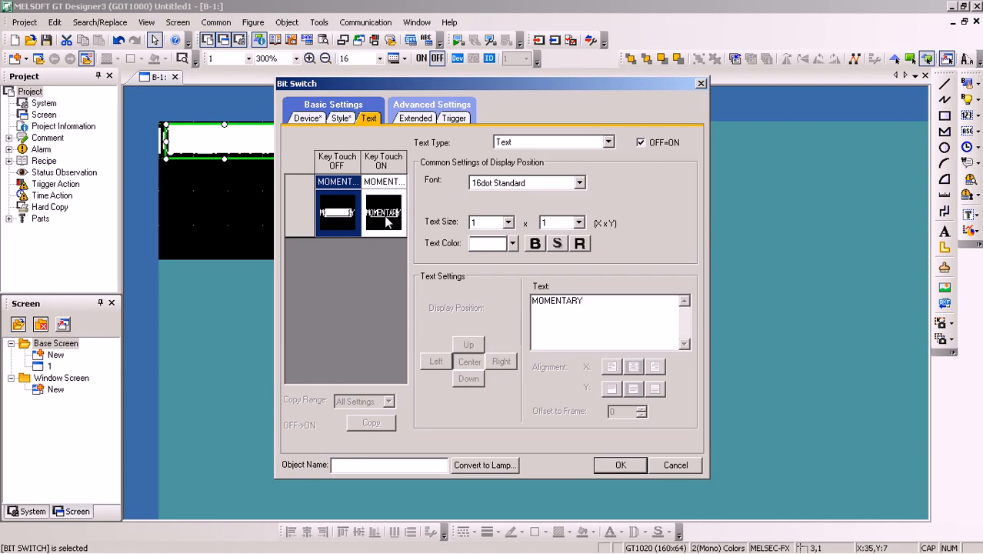
Set the switch label's font to Arial and its text size to 8 dots
left_click(579, 184)
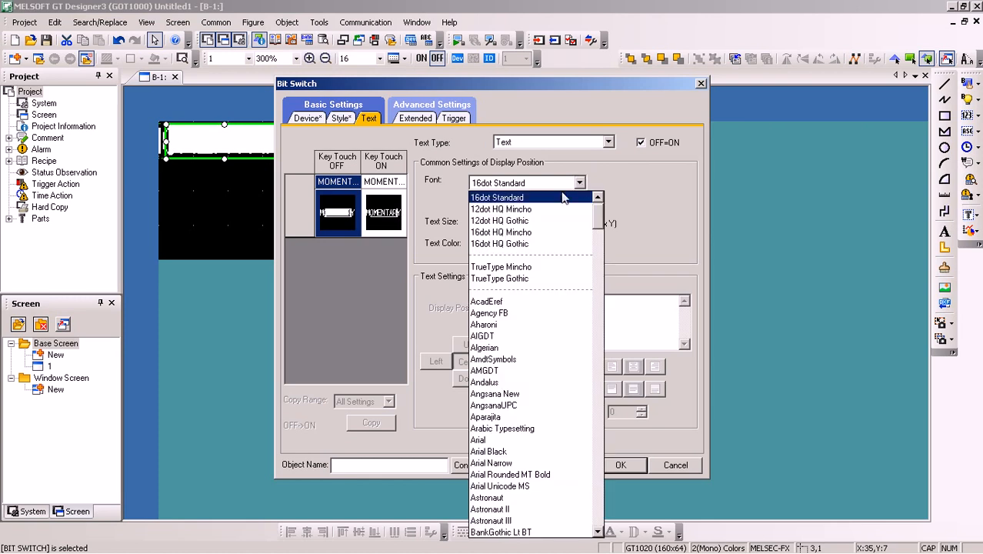
left_click(481, 440)
left_click(506, 225)
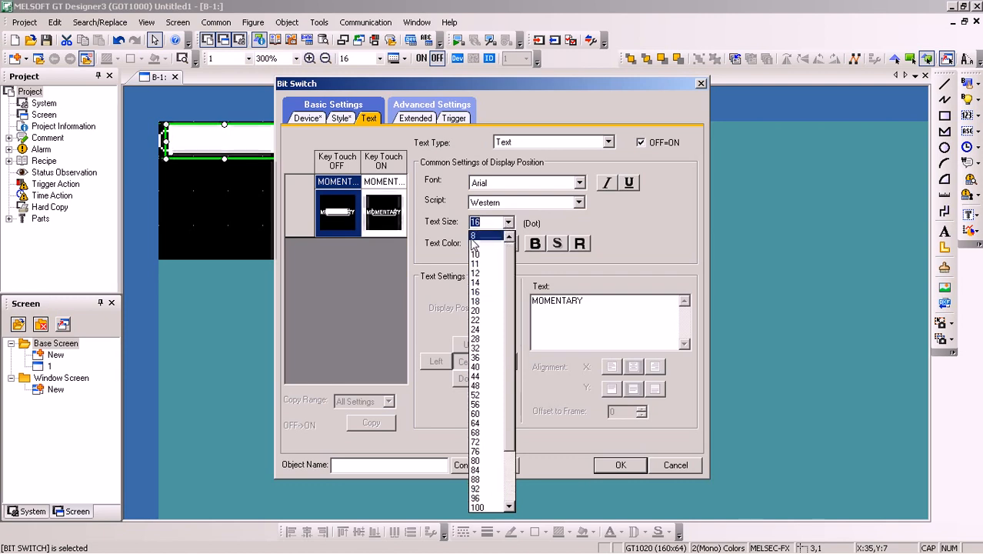
left_click(476, 236)
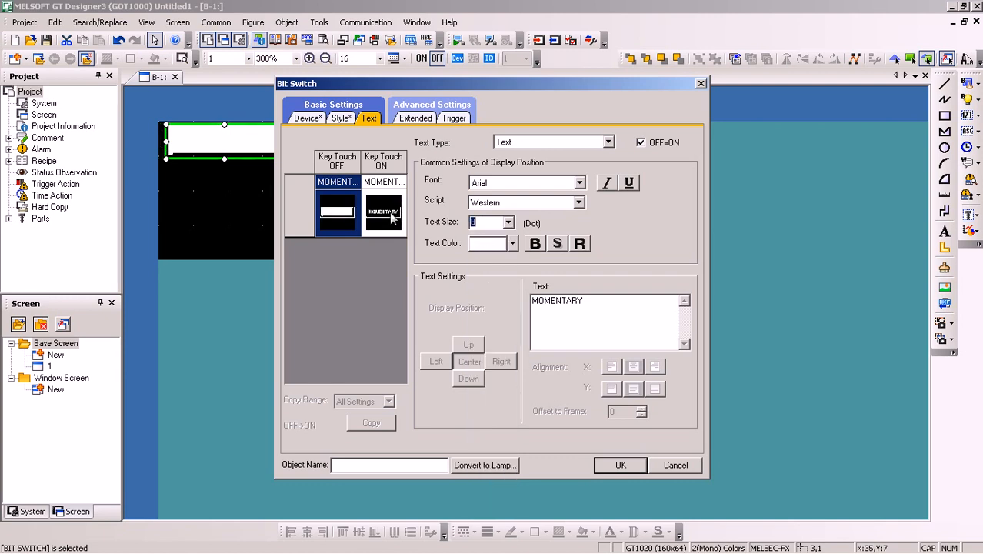
Separate the OFF and ON text settings, make the OFF state's text black, and accept the bit switch settings
left_click(346, 212)
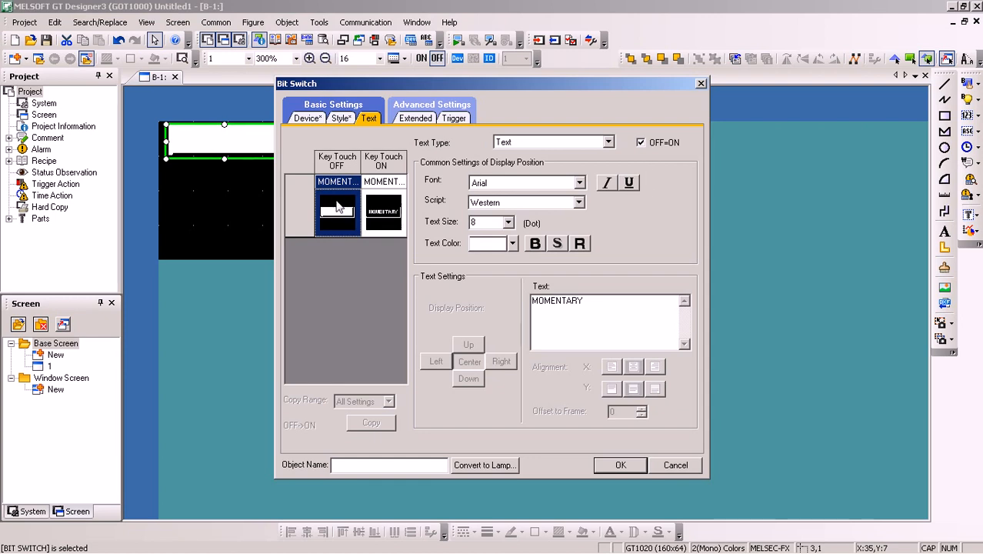
left_click(639, 145)
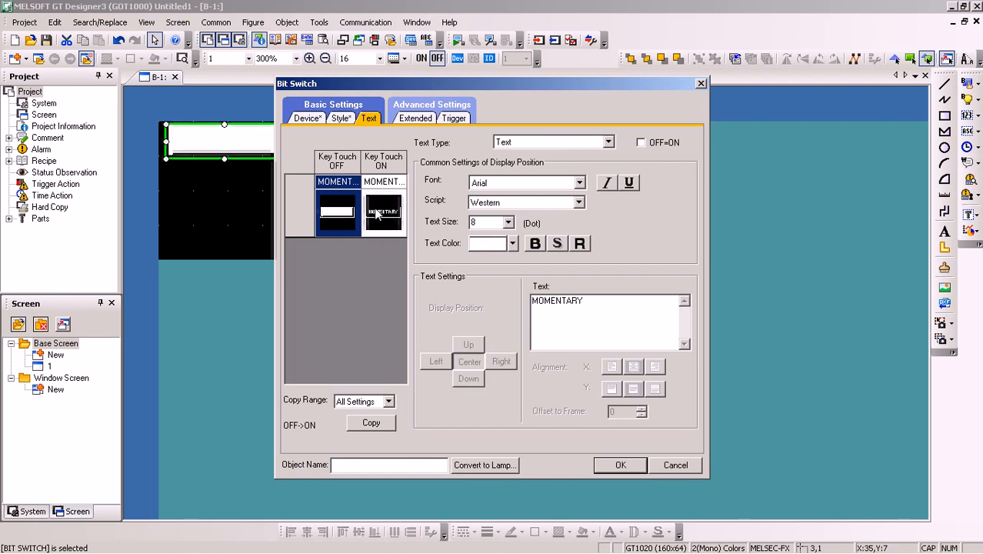
left_click(333, 215)
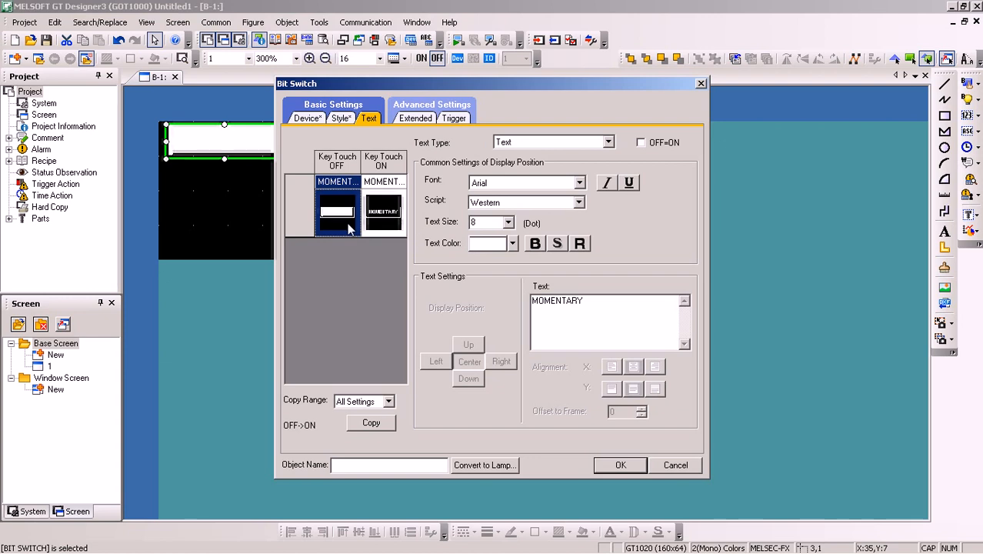
left_click(513, 244)
left_click(477, 268)
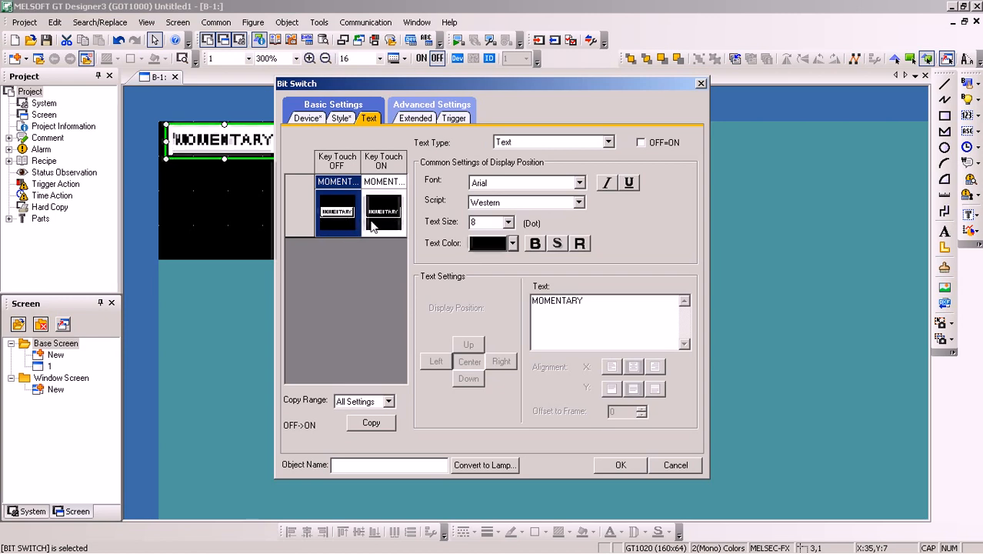
left_click(630, 468)
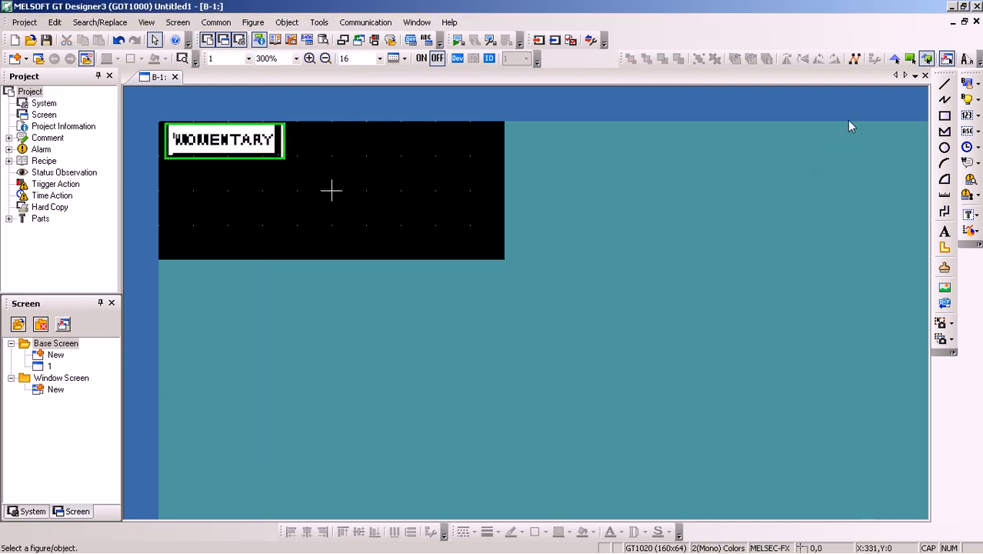
Place a bit lamp beside the MOMENTARY switch at about X 68, Y 1 on the base screen
left_click(975, 99)
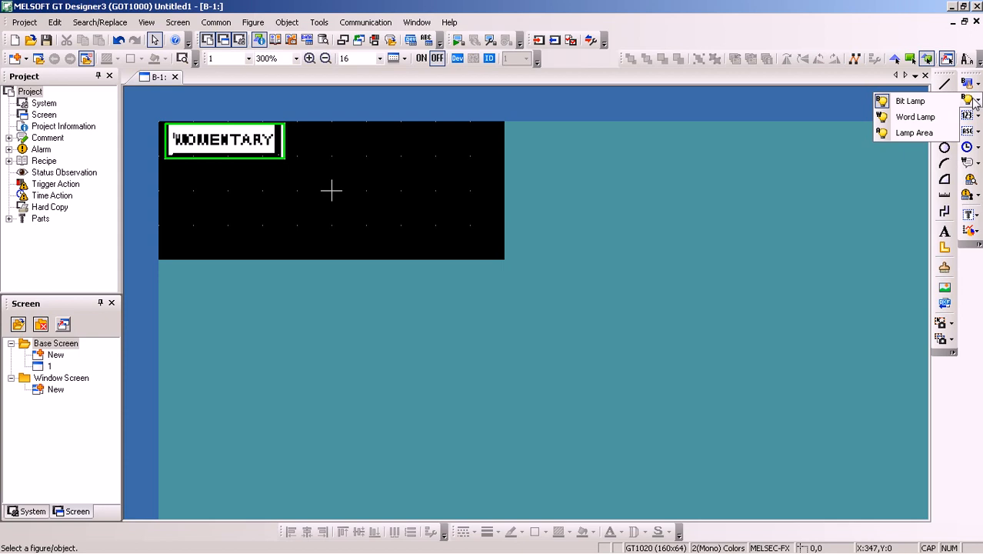
left_click(908, 100)
left_click(356, 136)
left_click_drag(409, 174, 322, 159)
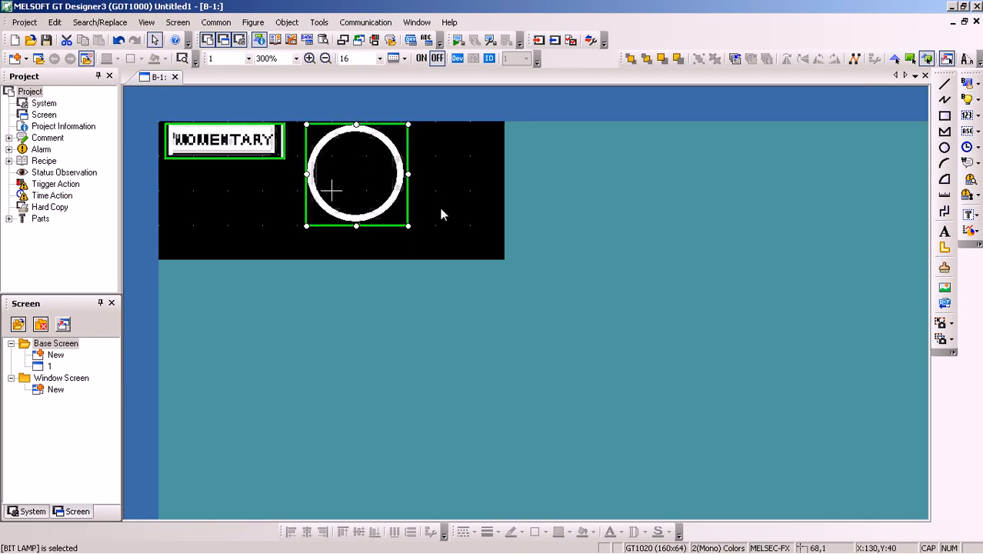
Change the bit lamp's shape to Circle_10 from the 162 Circle_Variable Width basic figures
double_click(343, 160)
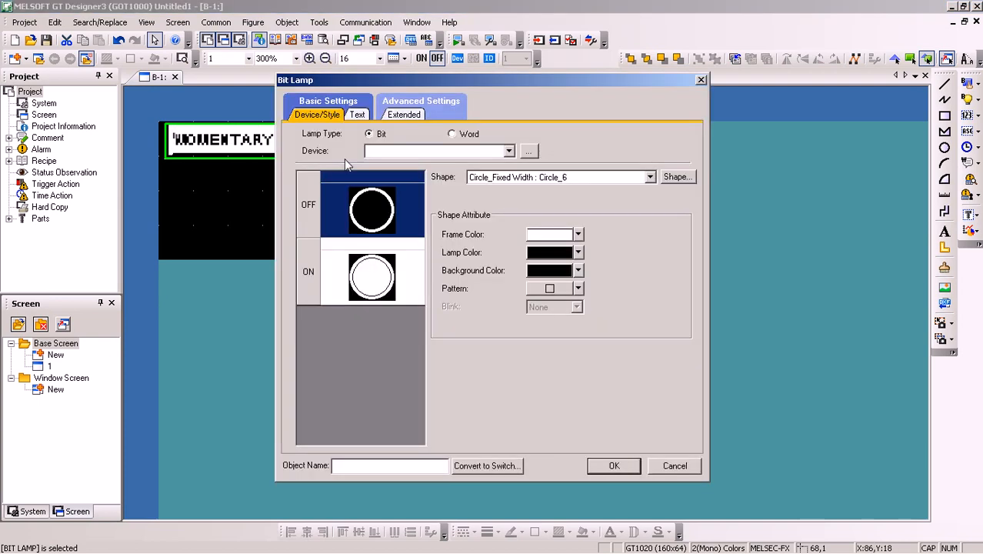
left_click(649, 177)
left_click(649, 177)
left_click(673, 177)
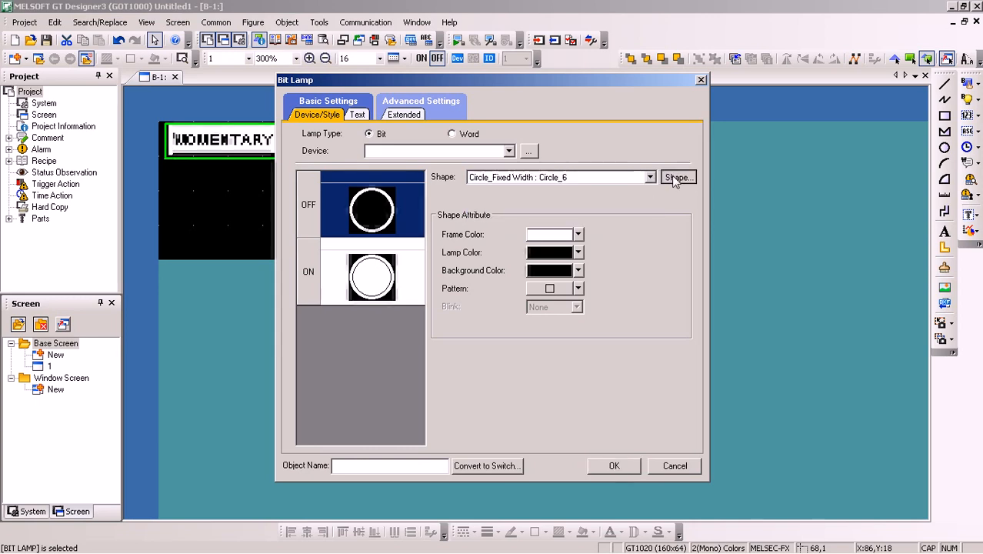
left_click(598, 170)
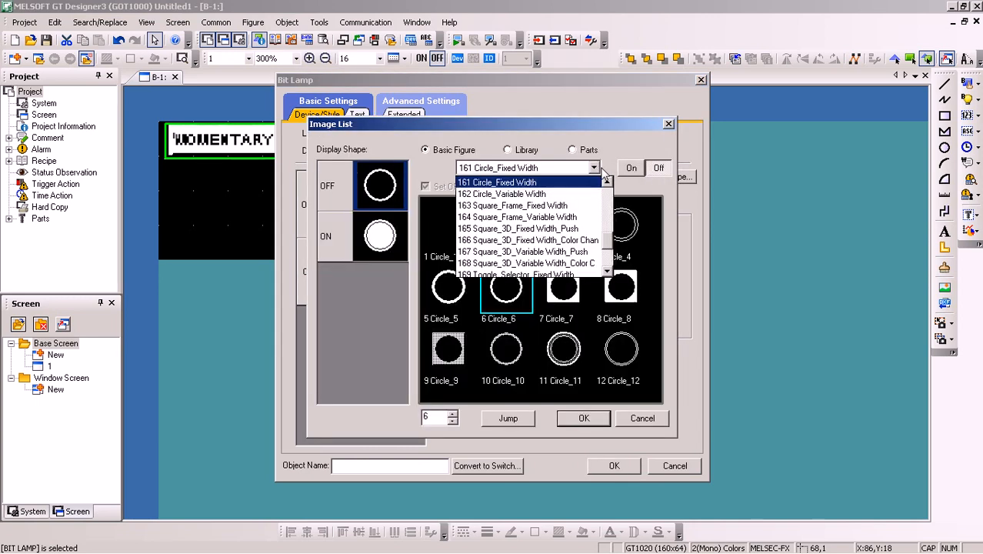
left_click(607, 199)
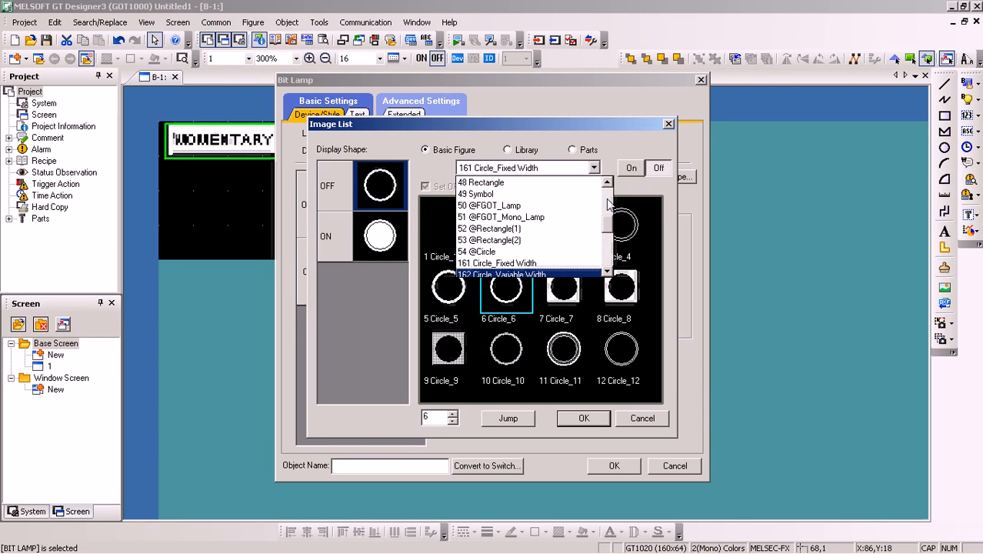
left_click(607, 201)
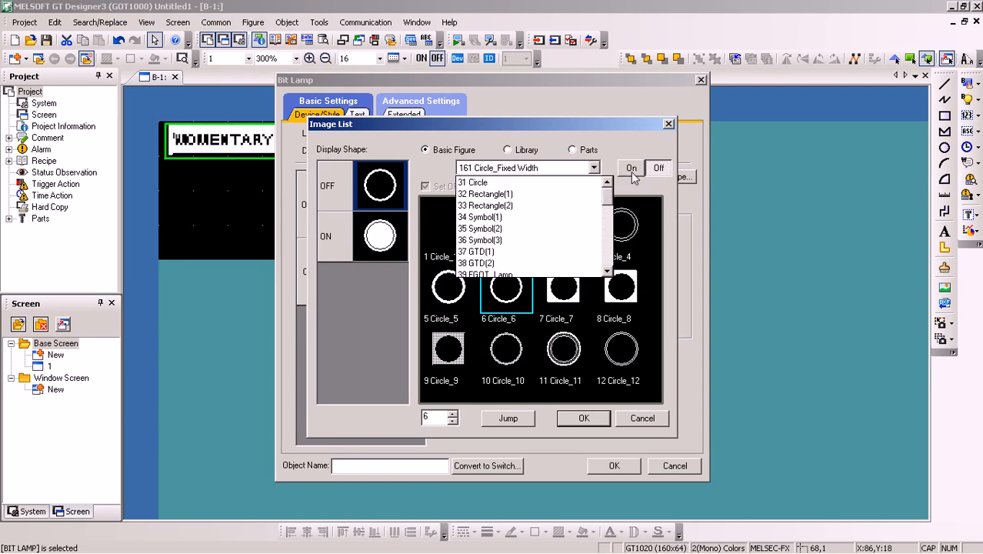
left_click(596, 169)
left_click(596, 169)
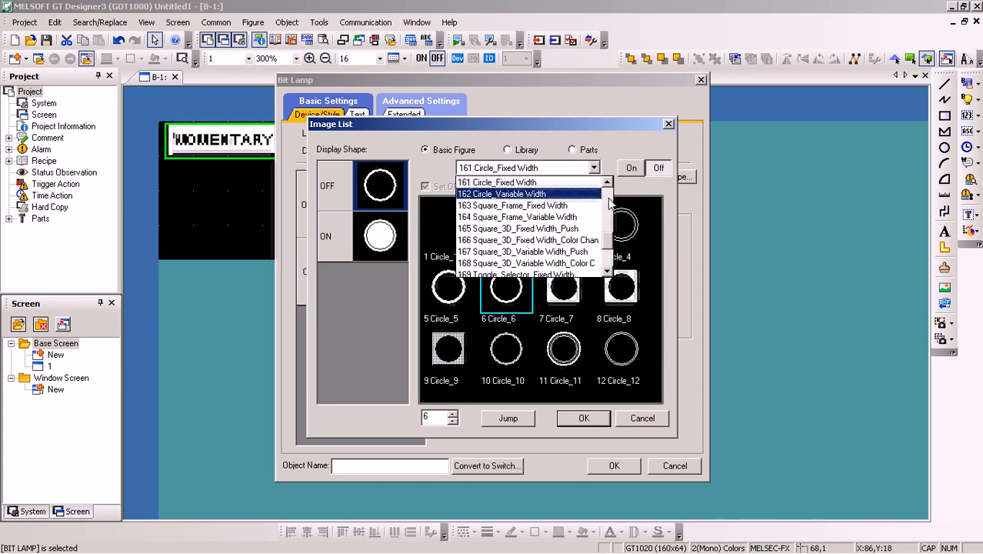
scroll(608, 202, "up", 20)
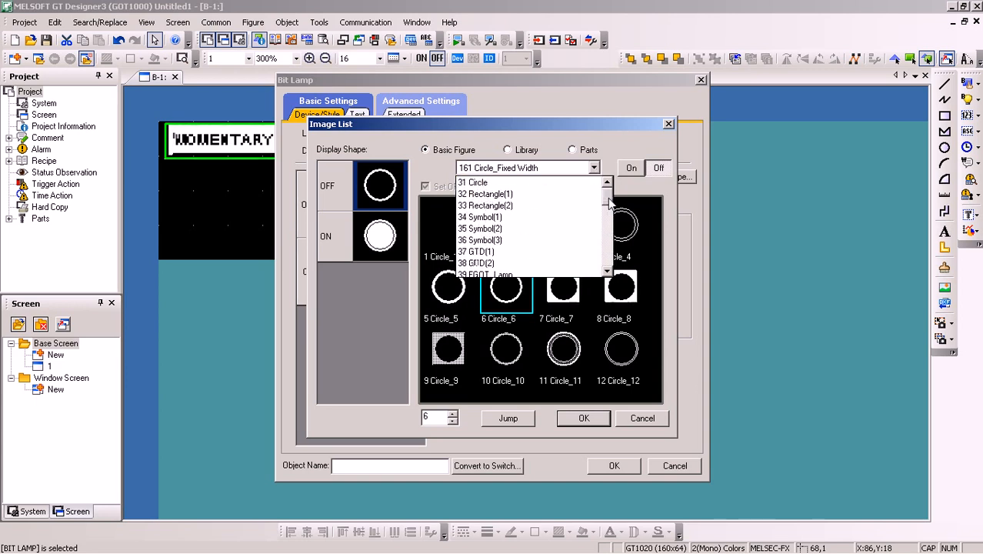
left_click_drag(608, 217, 608, 247)
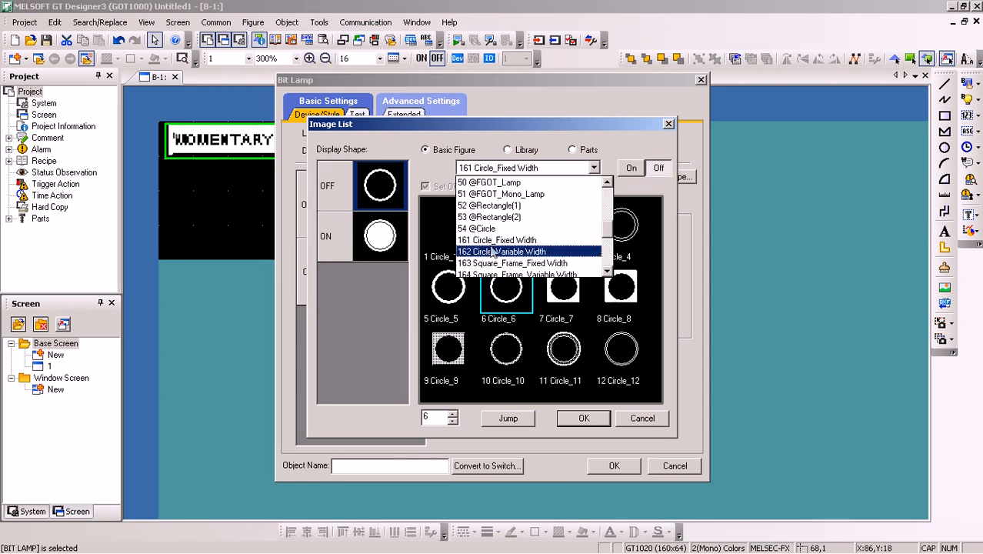
left_click(489, 252)
left_click(495, 359)
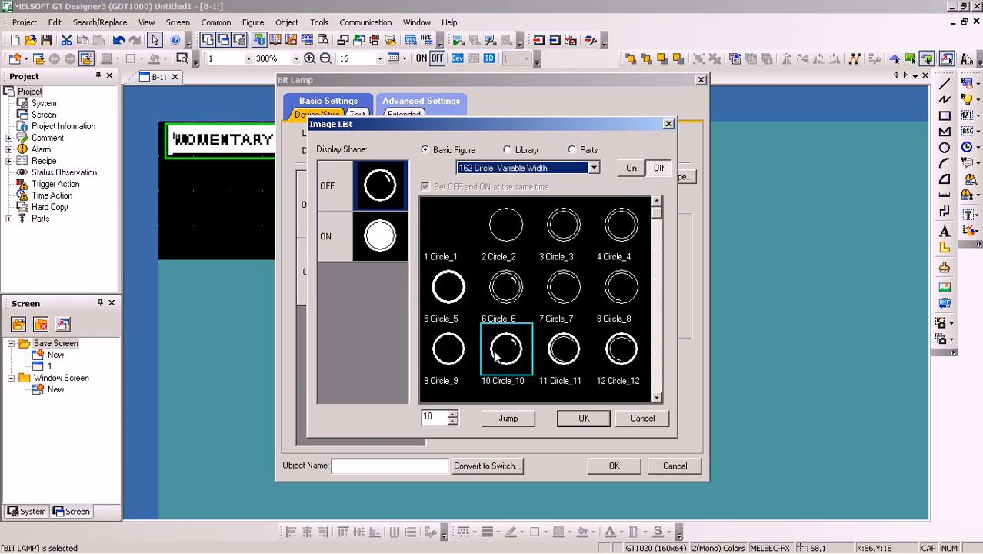
left_click(589, 423)
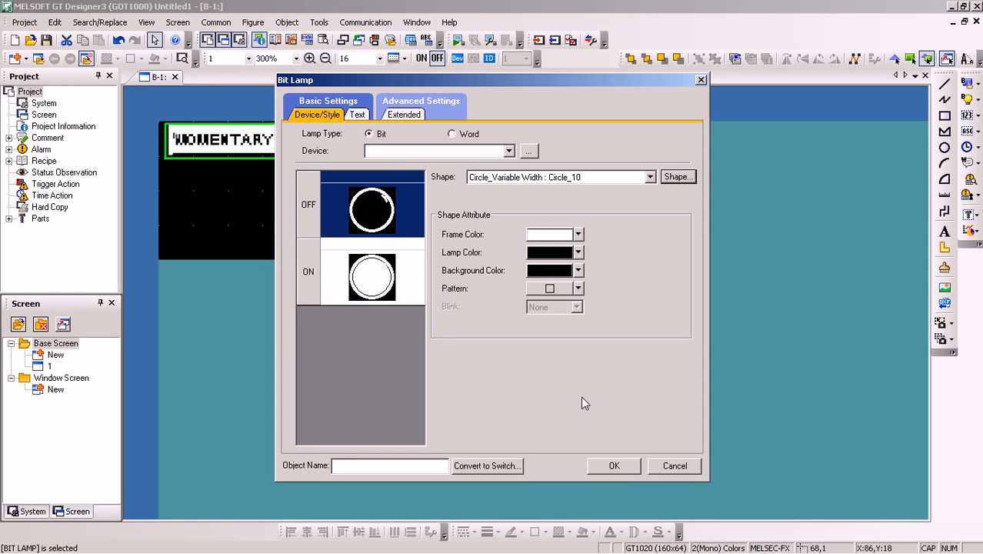
Check the momentary rung's output in the GX Works2 ladder, assign device Y0 to the bit lamp, and accept its settings
left_click(402, 151)
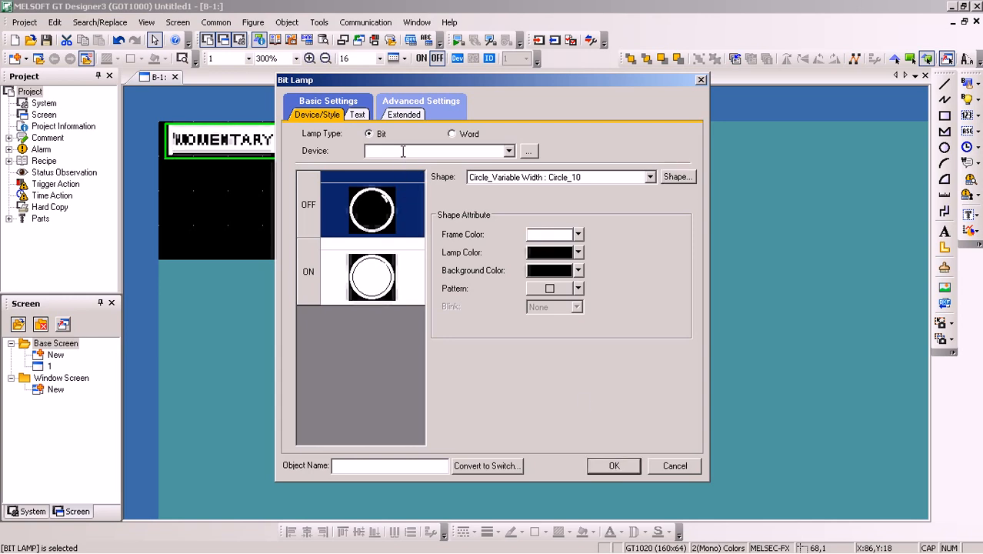
left_click(217, 539)
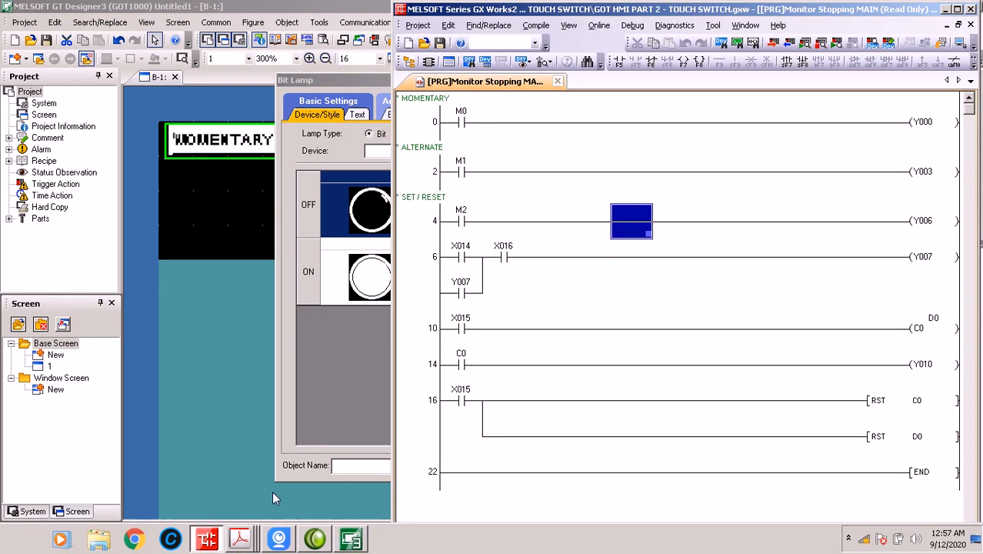
left_click(349, 541)
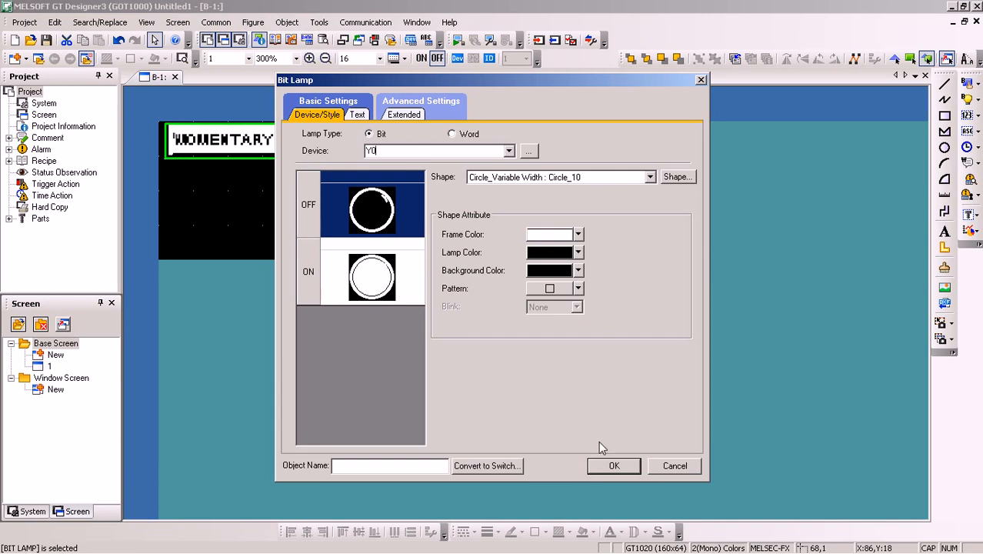
left_click(593, 465)
left_click(434, 189)
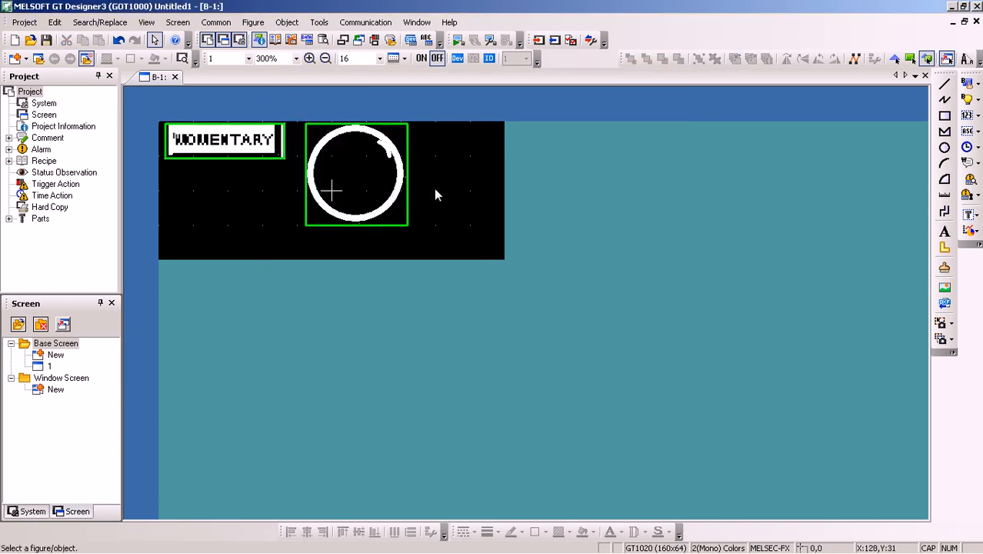
Shrink the bit lamp to roughly the height of the MOMENTARY switch, keeping its upper-left corner in place
left_click(351, 162)
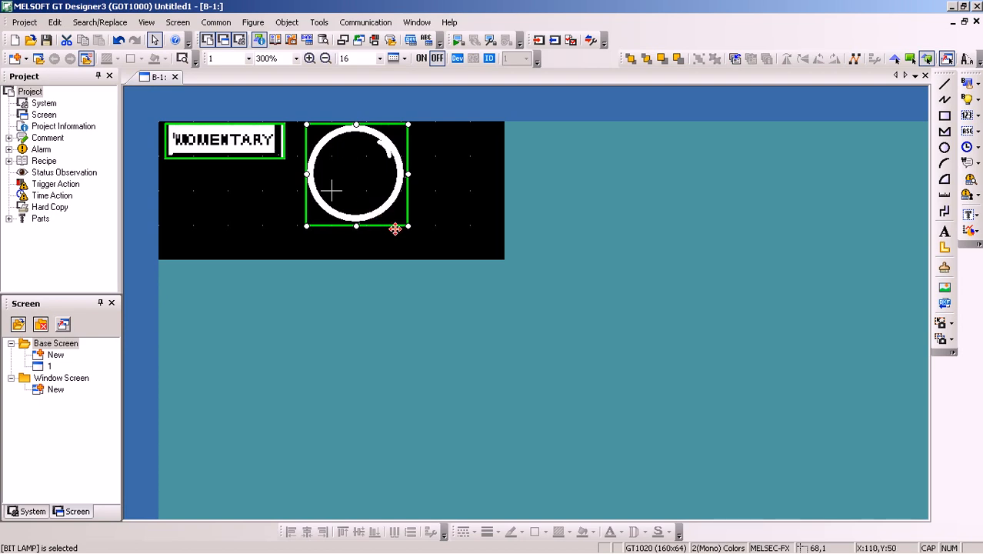
left_click_drag(409, 226, 348, 165)
left_click(356, 182)
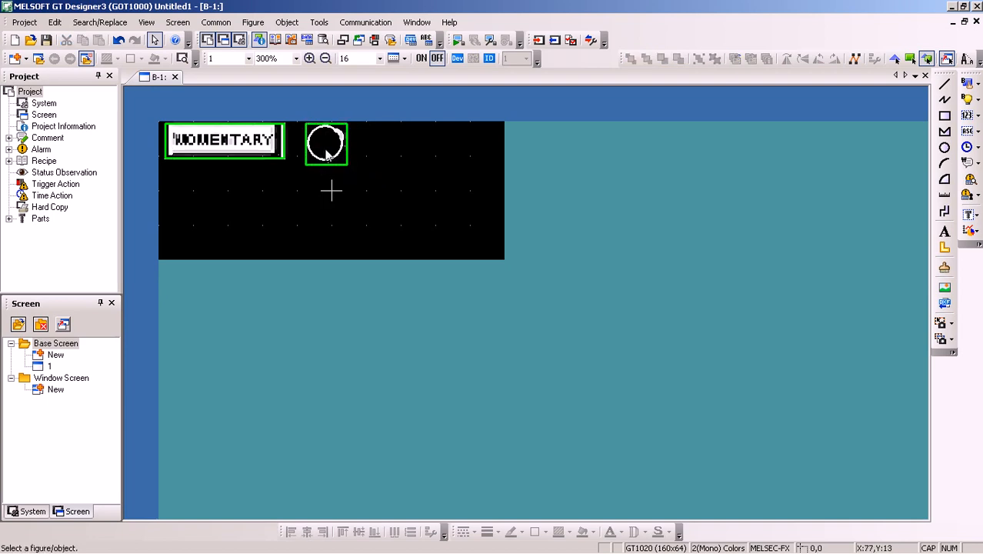
Preview the base screen objects in the ON state and return to the OFF state display
left_click(420, 60)
left_click(433, 59)
left_click(326, 148)
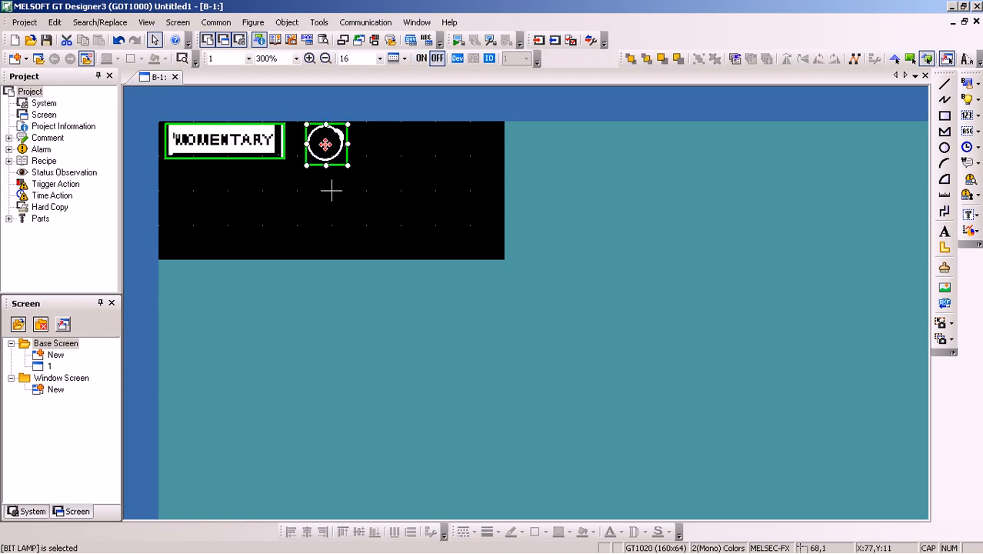
left_click(398, 203)
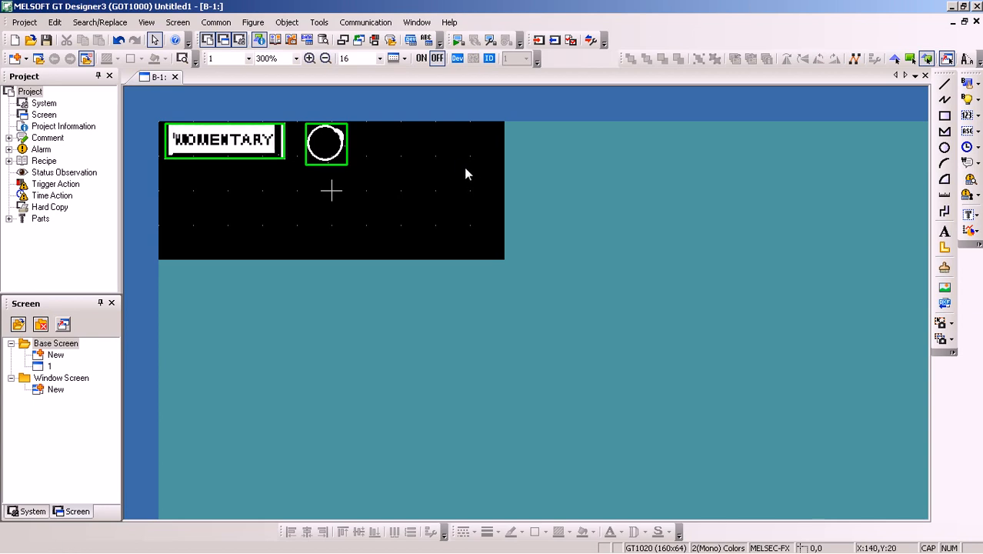
Bring up the iVCam view of the GOT1000 hardware and move it clear of the base screen
left_click(348, 535)
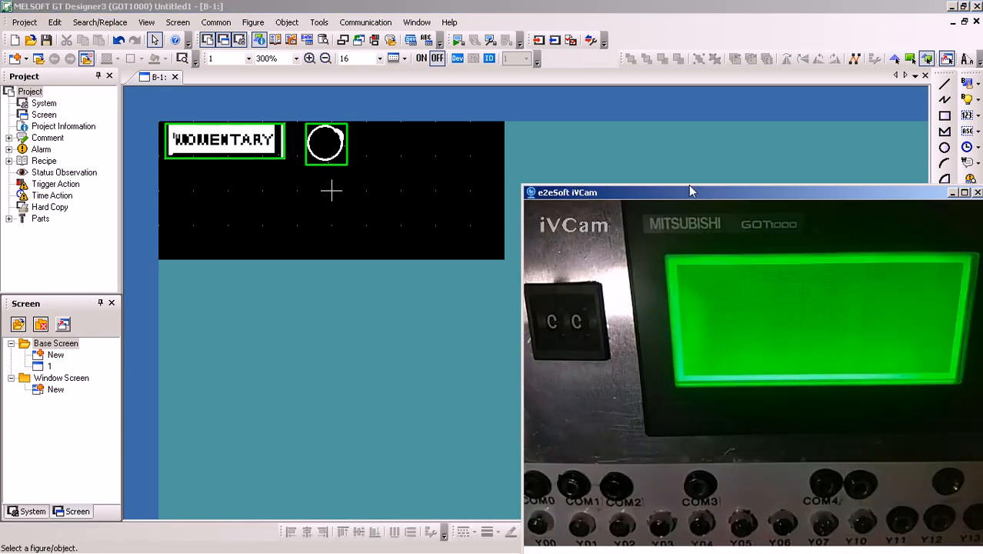
left_click_drag(686, 193, 715, 192)
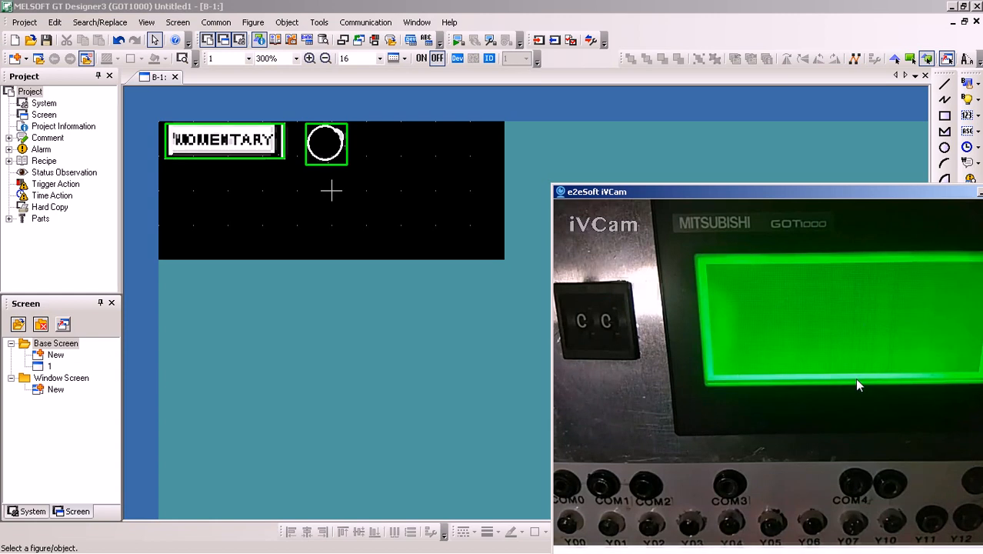
left_click(536, 43)
left_click_drag(384, 148, 189, 150)
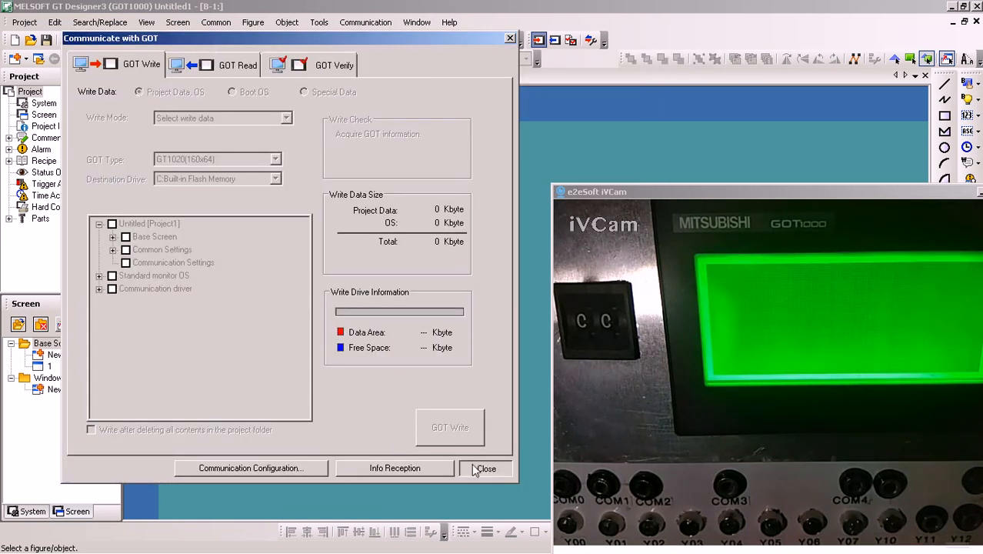
left_click(473, 466)
Set the GOT communication method to RS232, test the connection, and accept the configuration
left_click(590, 40)
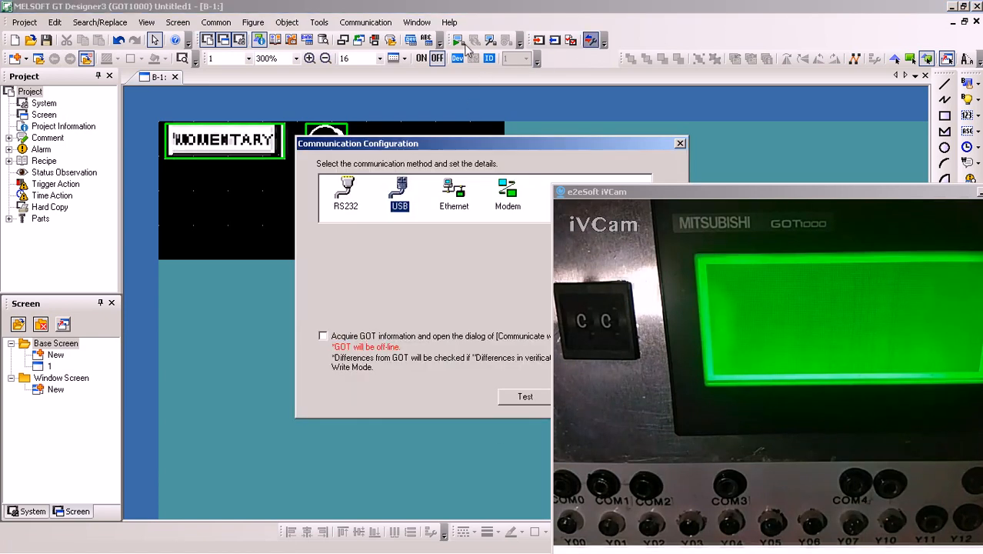
left_click(346, 192)
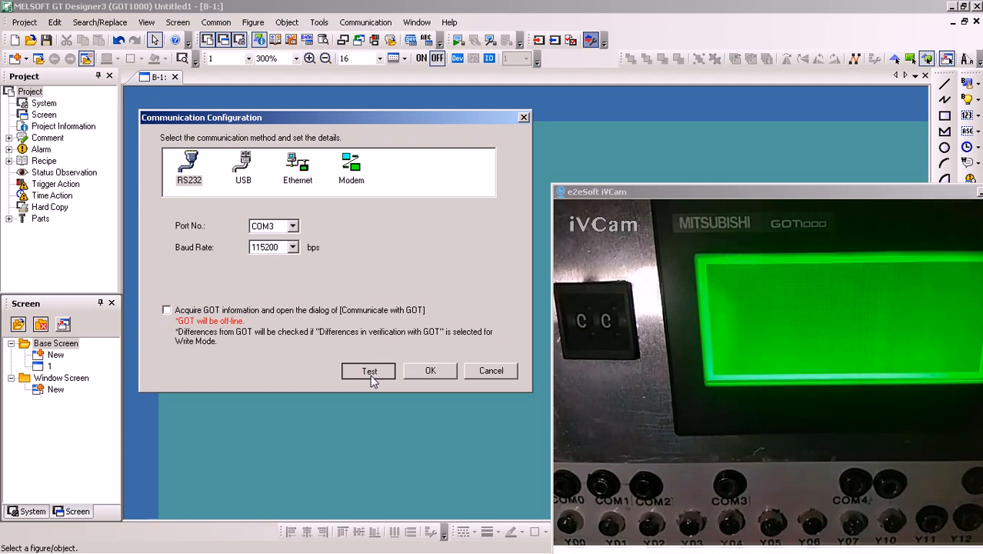
left_click(370, 374)
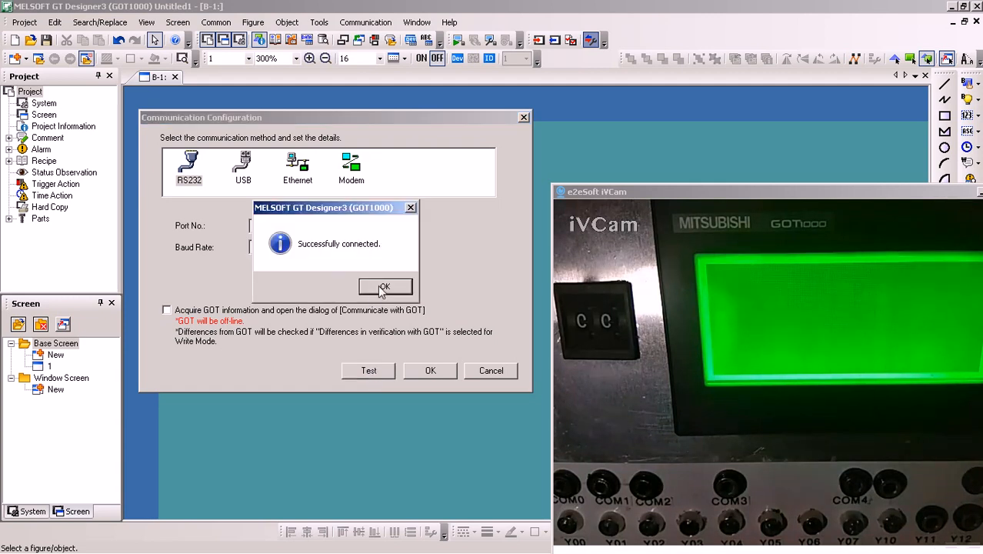
left_click(381, 288)
left_click(431, 373)
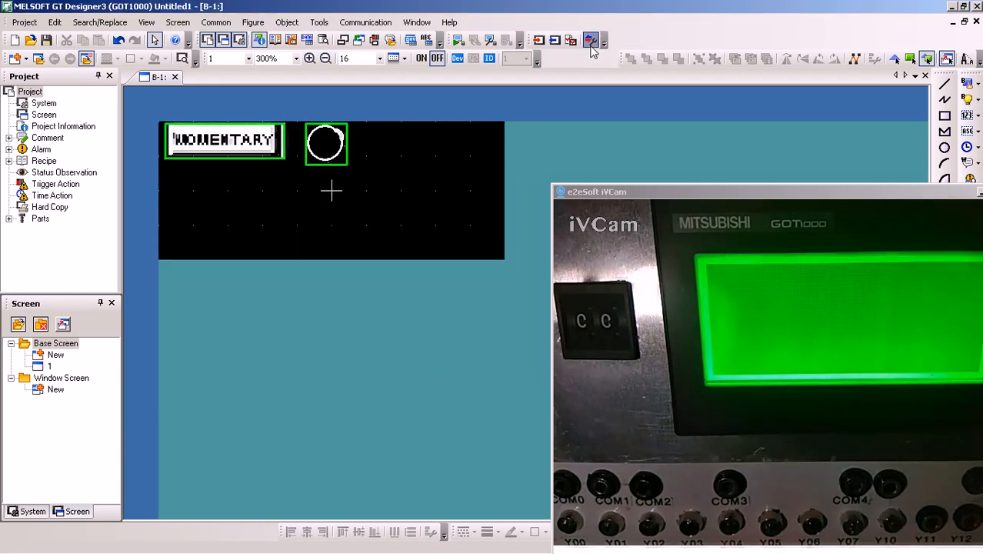
Reopen the communication configuration to review the RS232 port number and baud rate, and close it
left_click(590, 40)
left_click_drag(340, 142, 139, 54)
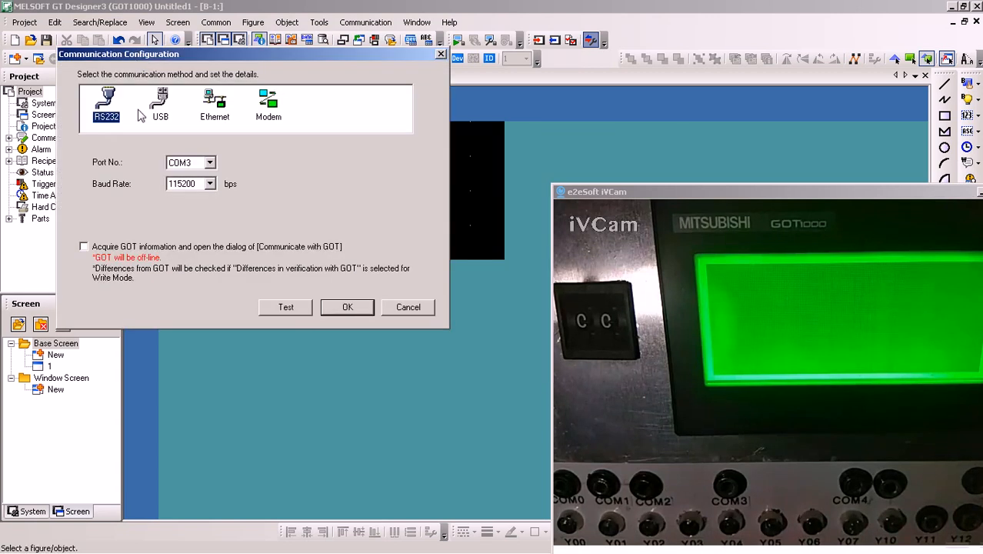
left_click(324, 304)
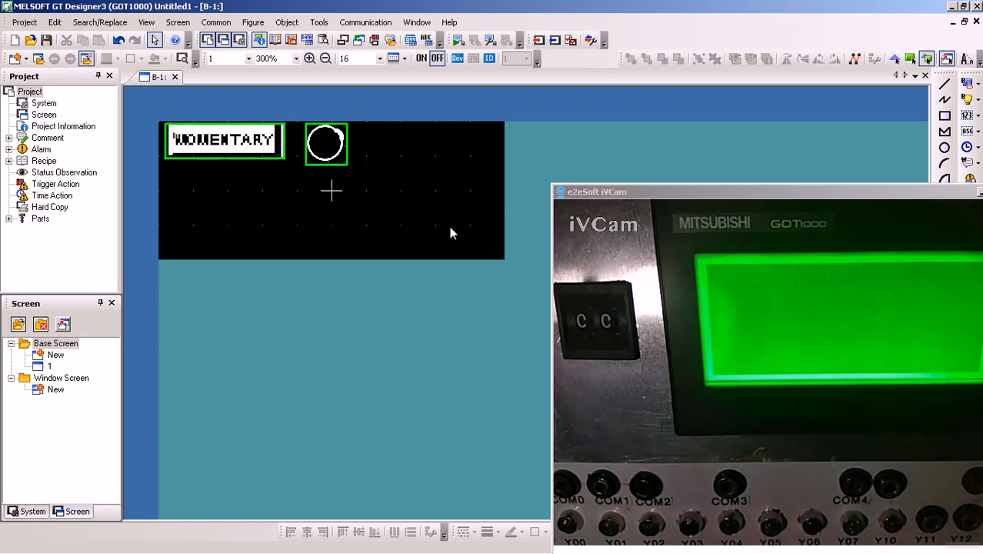
left_click(590, 40)
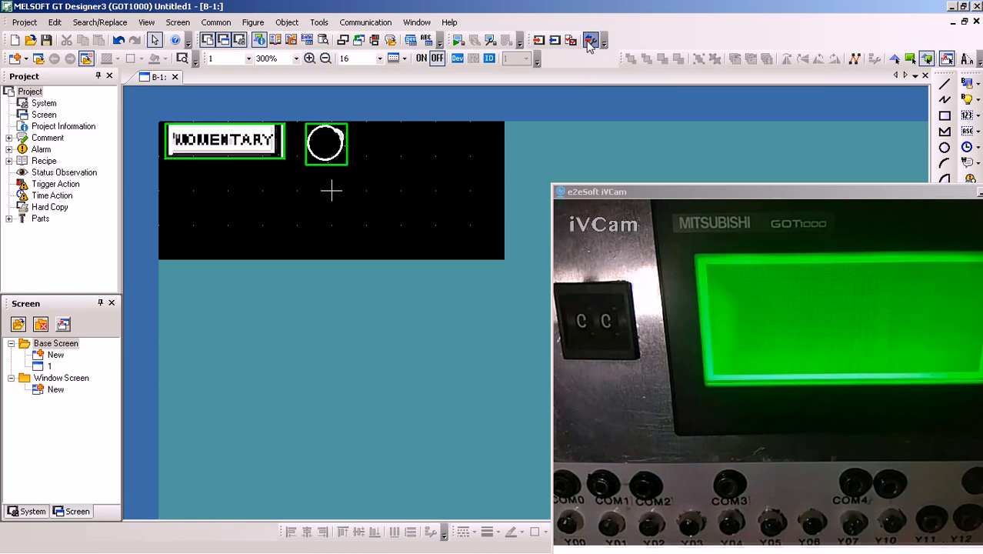
left_click_drag(473, 141, 268, 100)
left_click(379, 356)
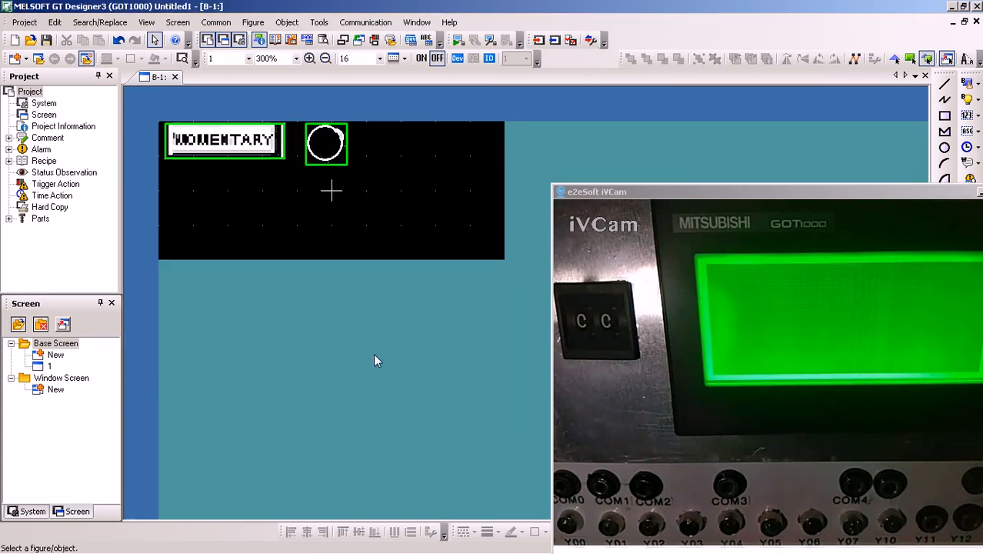
Accept the RS232 communication settings with COM3 at 115200 bps and bring up the GOT write dialog clear of the iVCam view
mouse_move(332, 538)
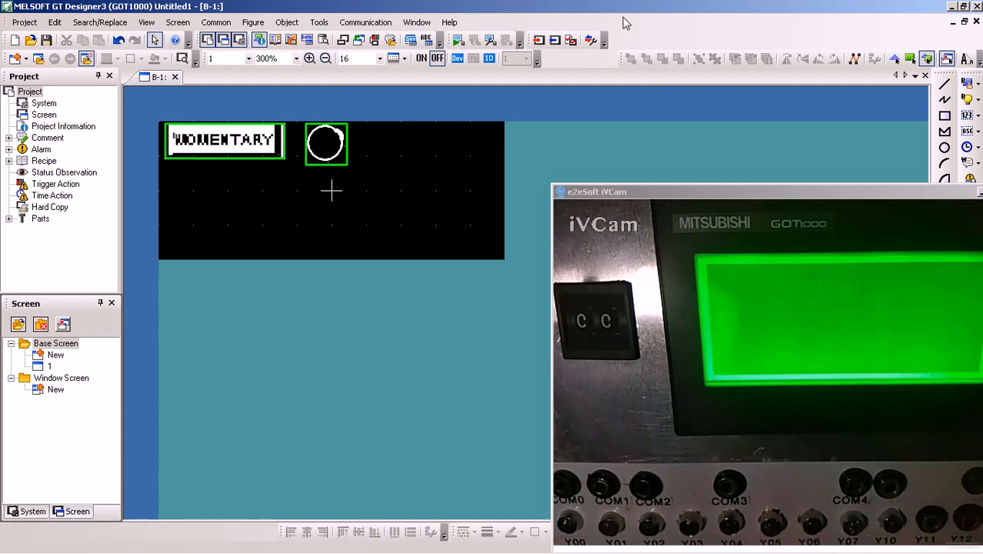
left_click(538, 41)
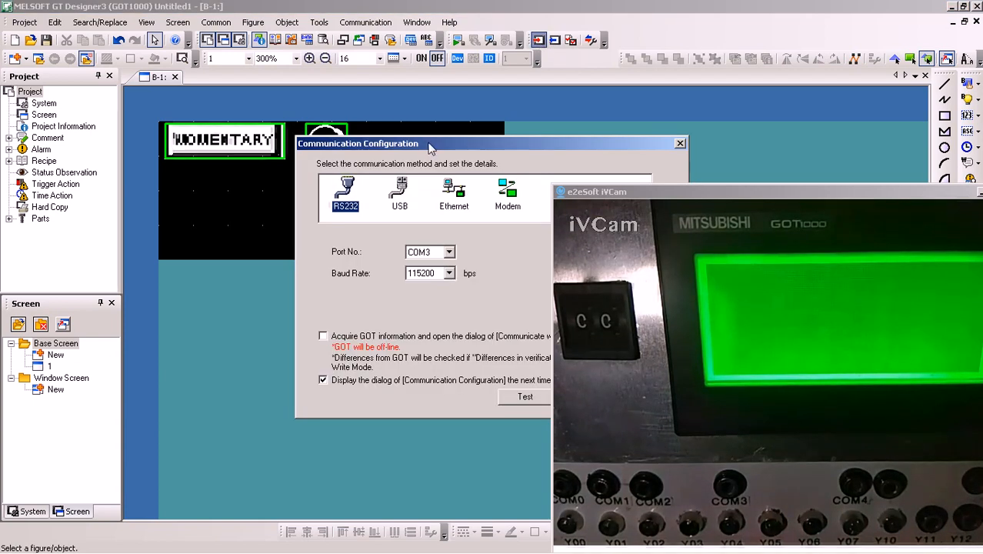
left_click_drag(233, 87, 214, 101)
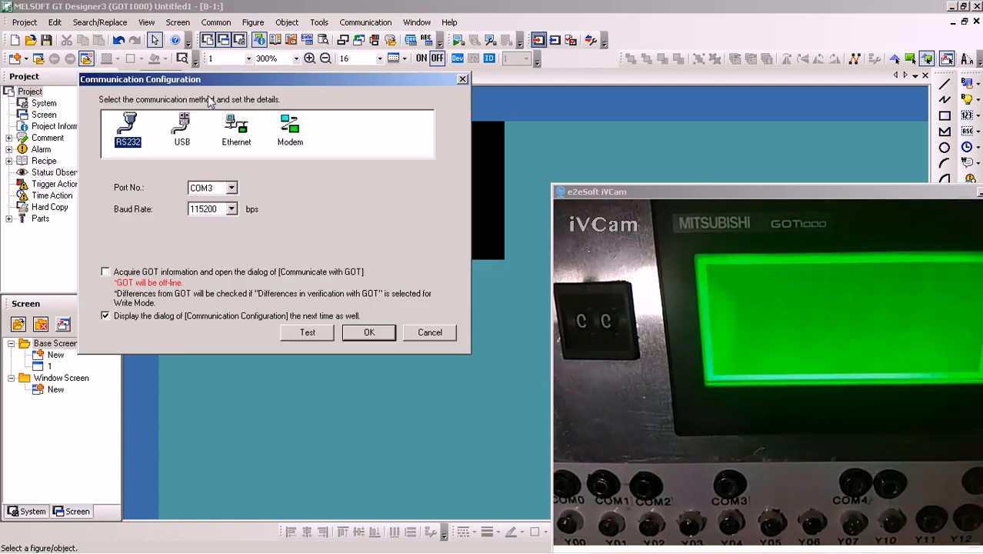
left_click(369, 332)
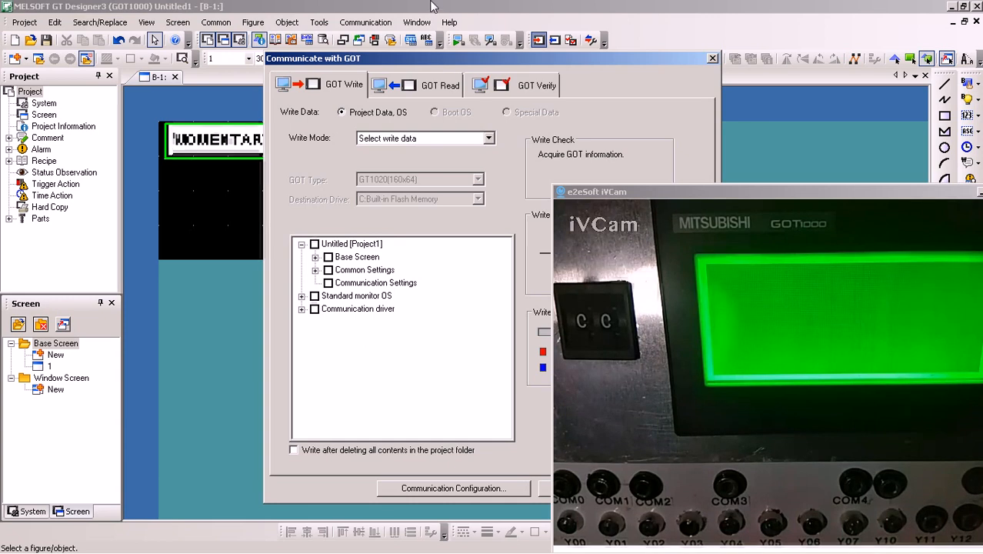
left_click_drag(307, 59, 67, 9)
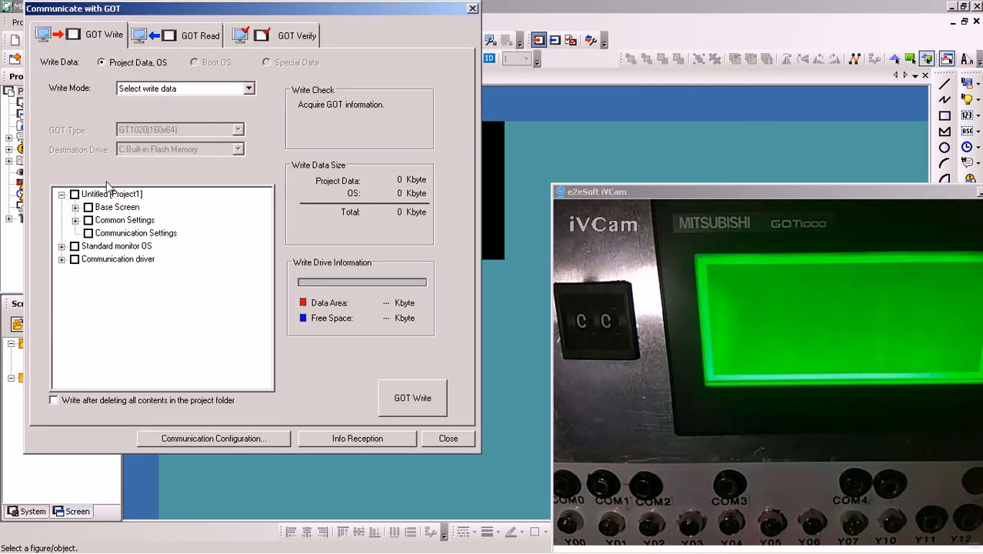
Write all of the Project1 data to the GOT, overwriting the existing project folder, and close the communication dialog
left_click(82, 196)
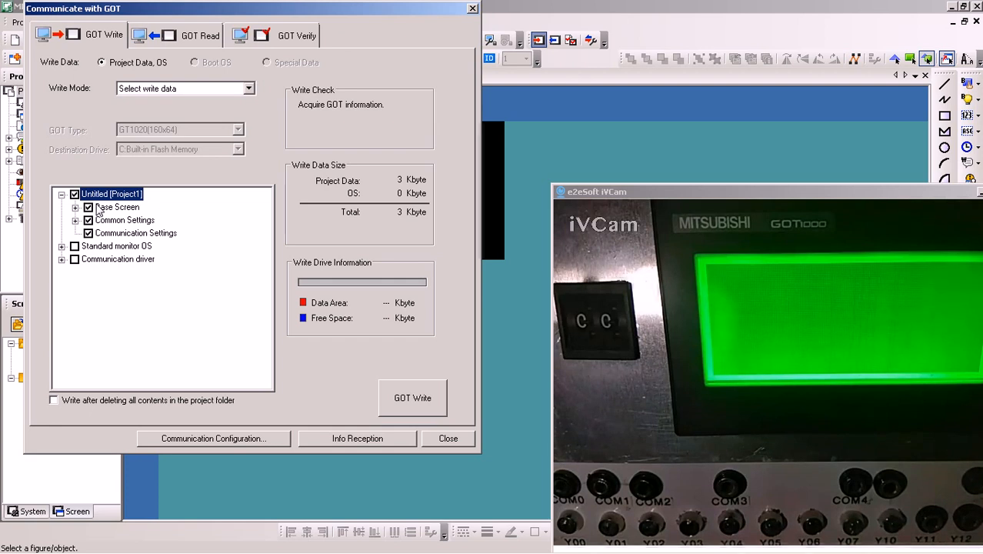
left_click(420, 408)
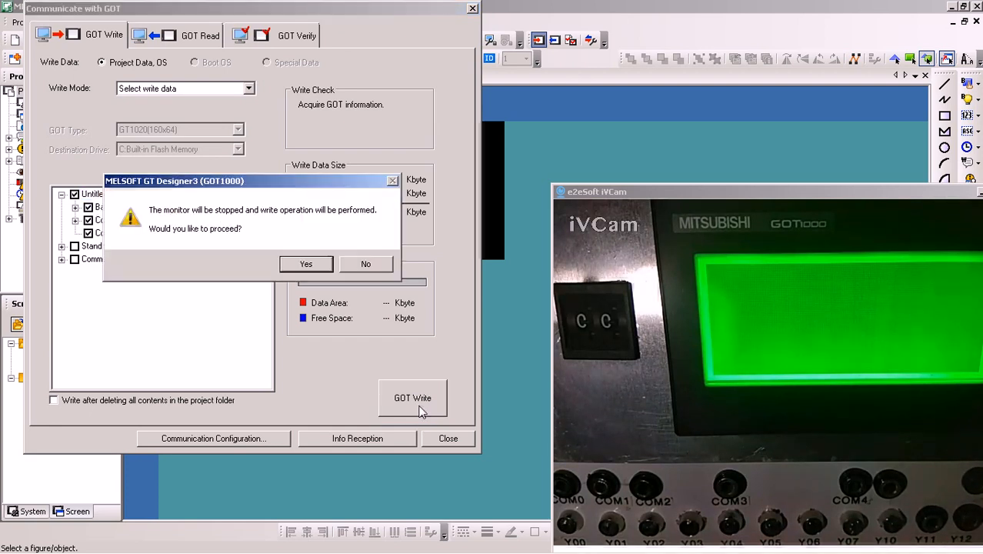
left_click(323, 265)
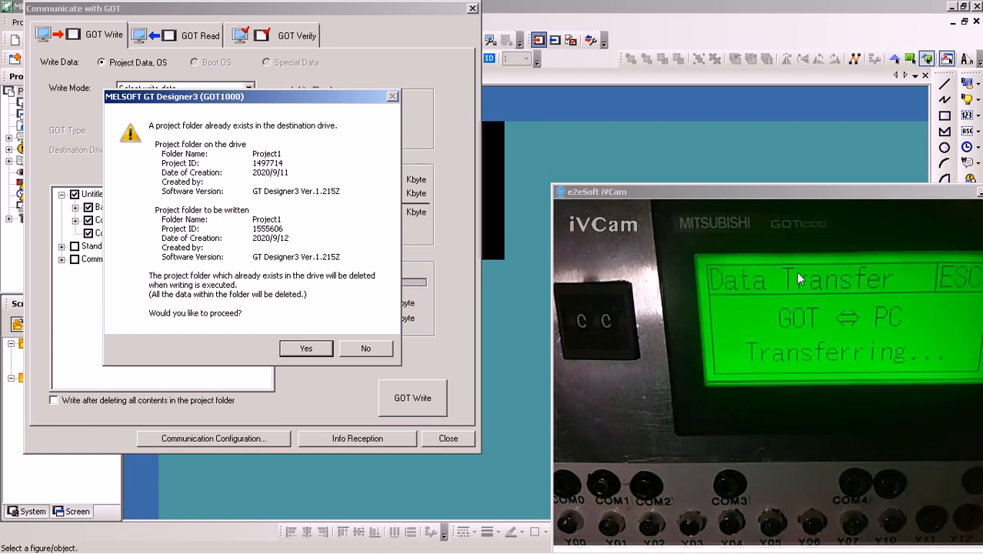
left_click(307, 349)
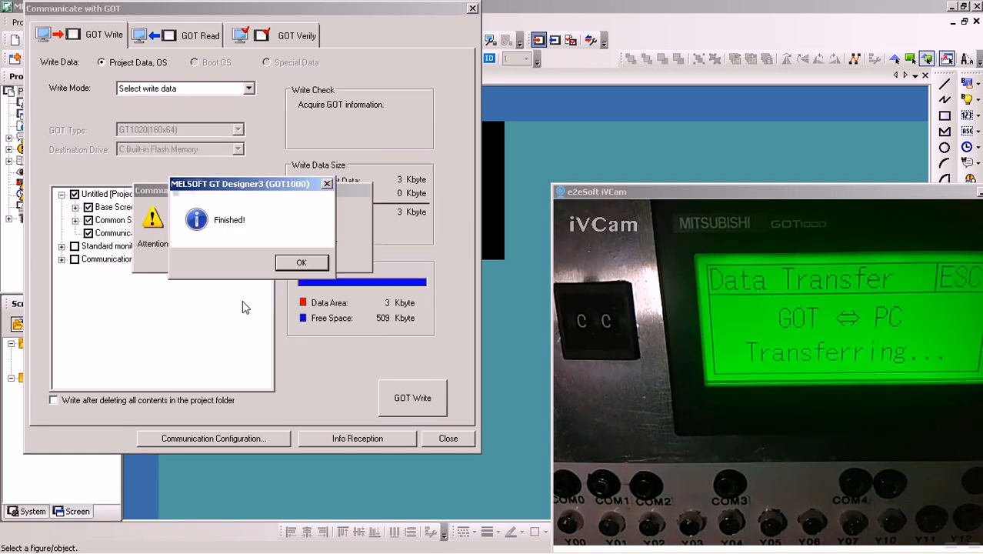
left_click(300, 263)
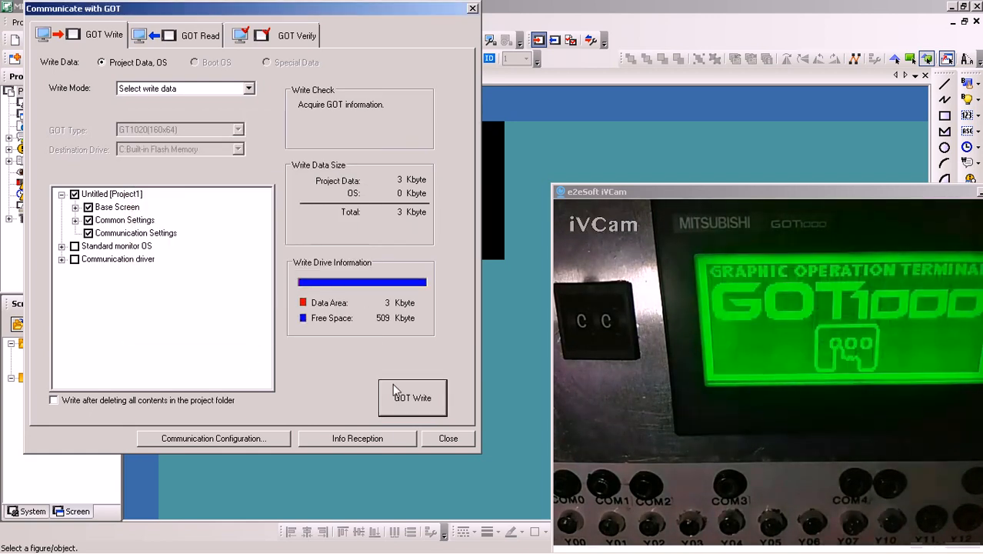
left_click(444, 439)
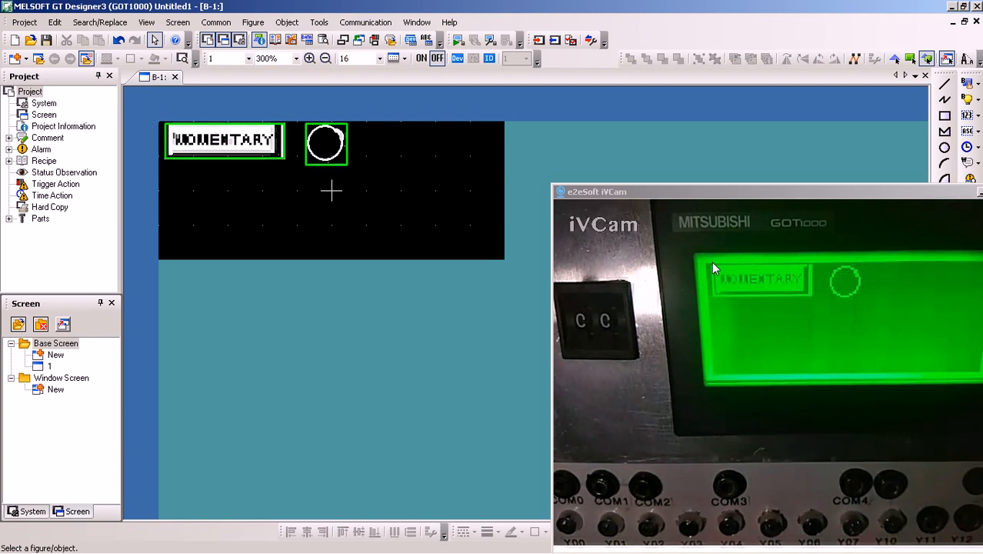
Copy the MOMENTARY switch and its lamp and paste the pair directly below the originals on the base screen
left_click_drag(389, 182, 132, 113)
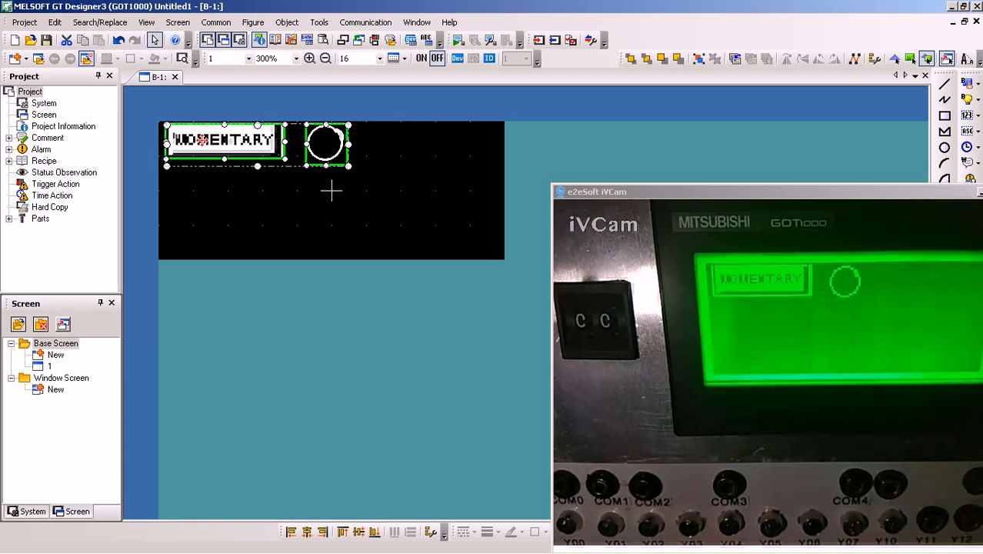
right_click(203, 143)
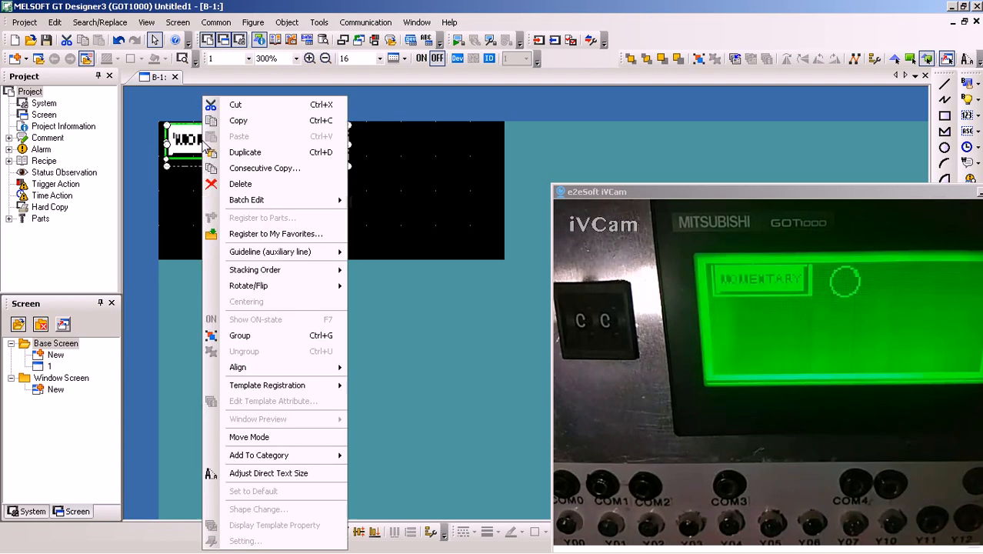
left_click(238, 121)
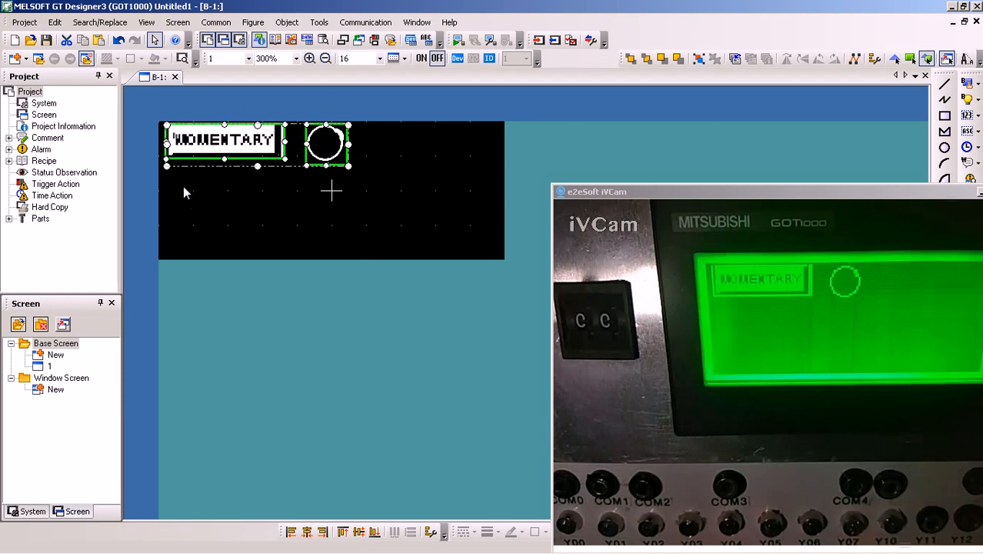
left_click(183, 192)
right_click(185, 188)
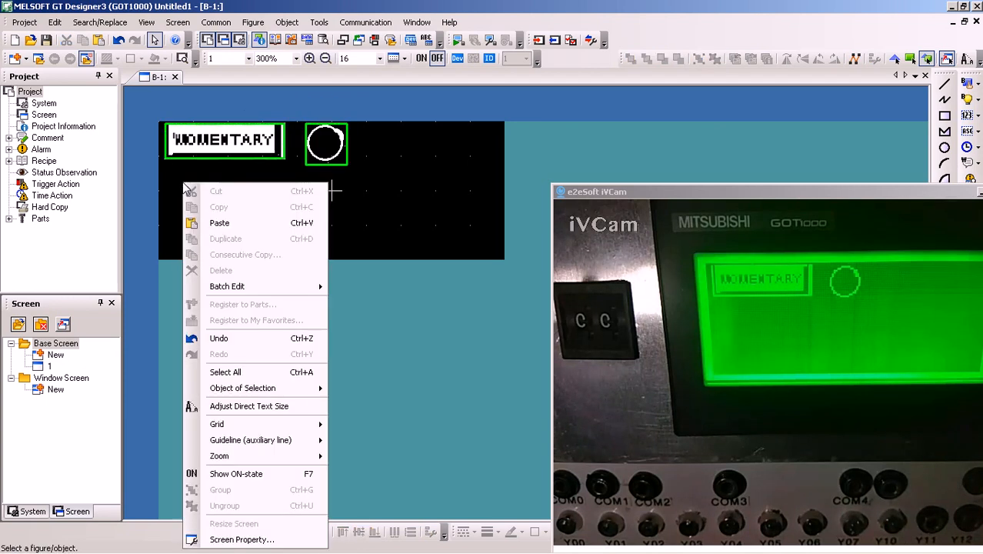
left_click(220, 222)
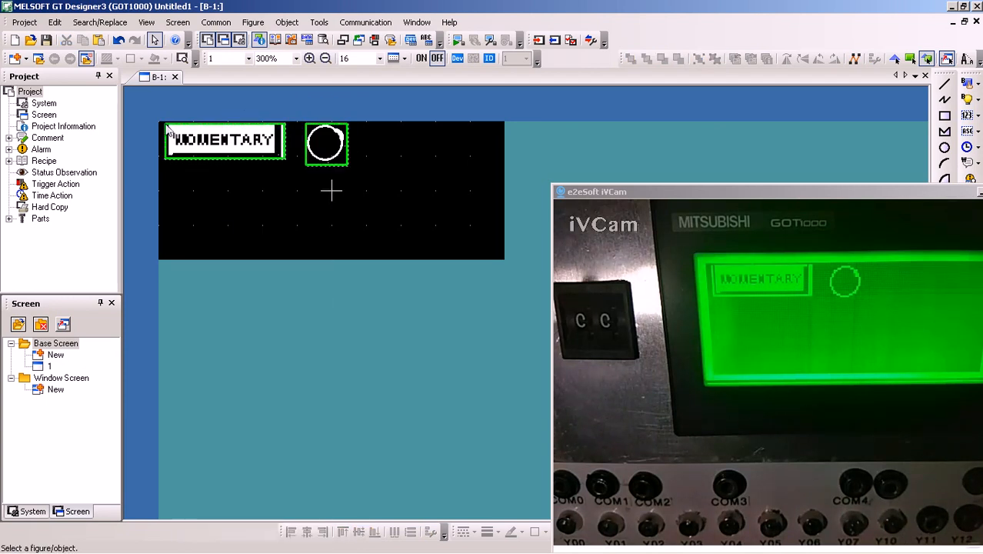
left_click(164, 174)
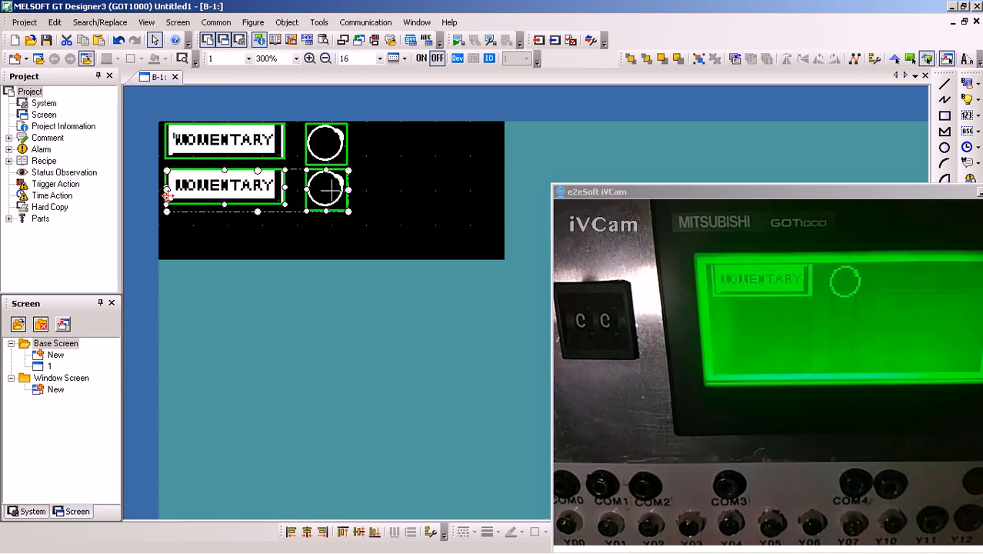
left_click(207, 226)
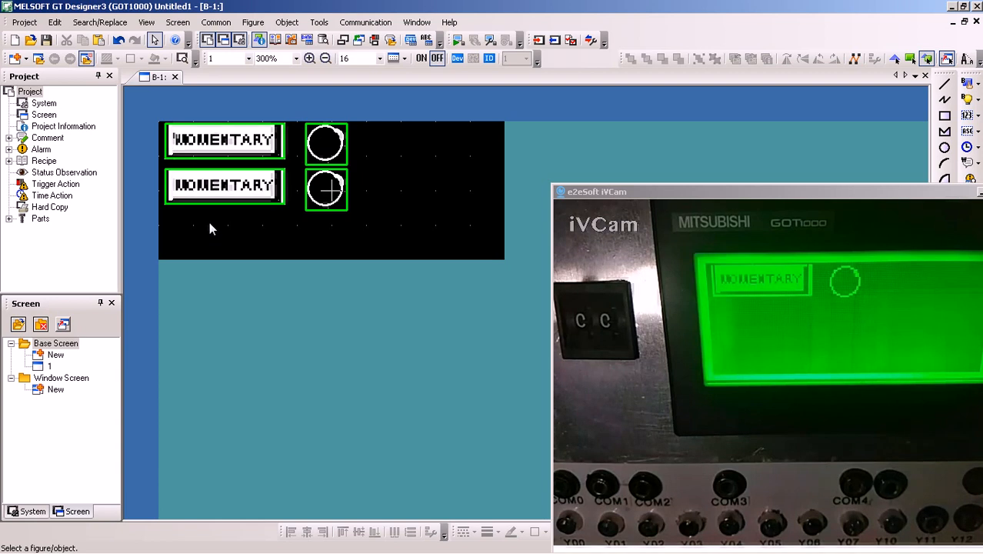
Set the copied lower bit switch to device M1 with the Alternate action
left_click(229, 197)
double_click(229, 197)
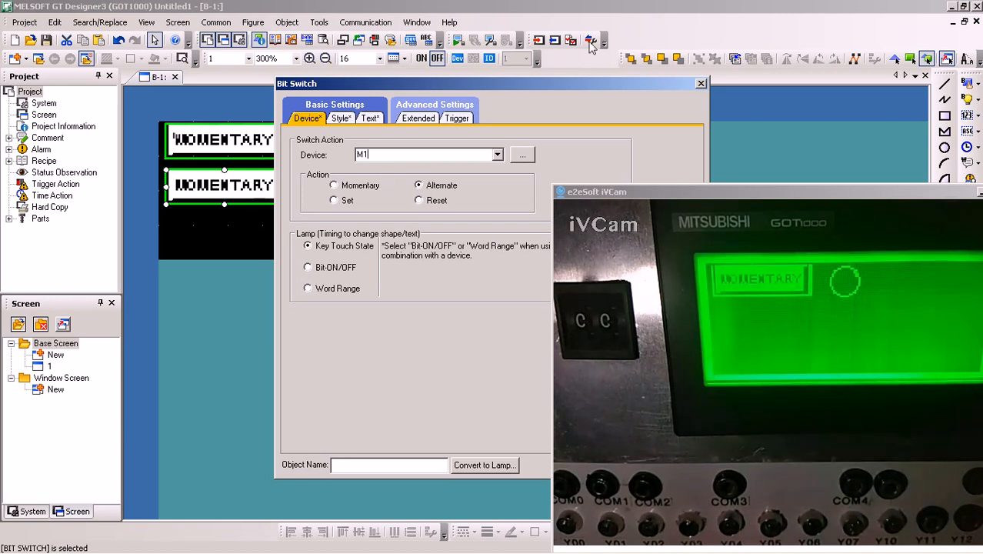
left_click_drag(490, 79, 287, 51)
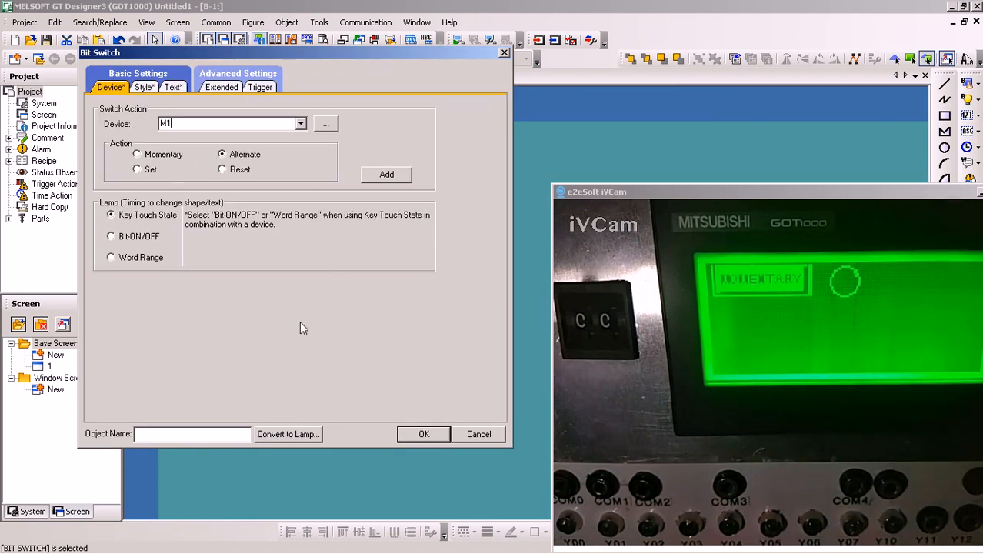
left_click(408, 436)
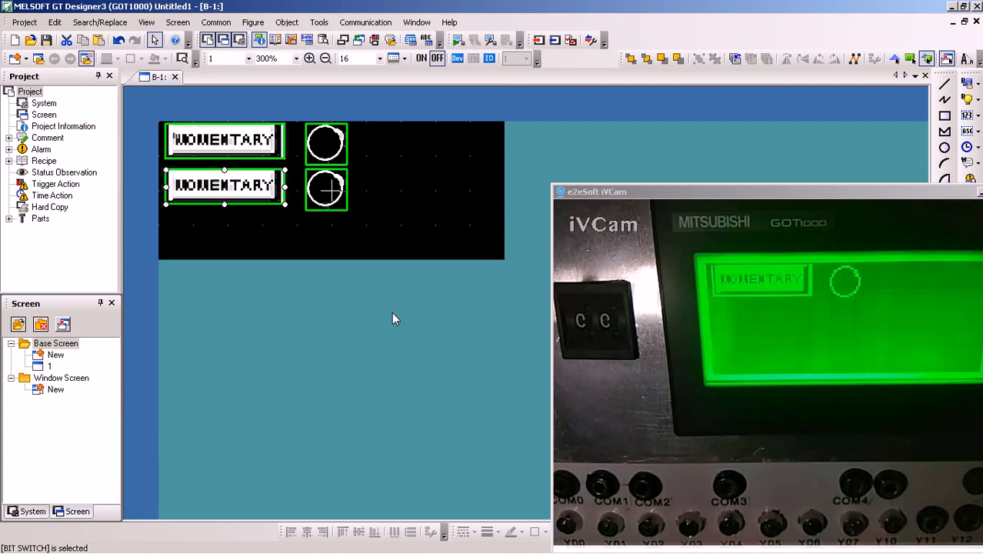
Label the lower switch ALTERNATE, using the same text for the OFF and ON states
double_click(244, 197)
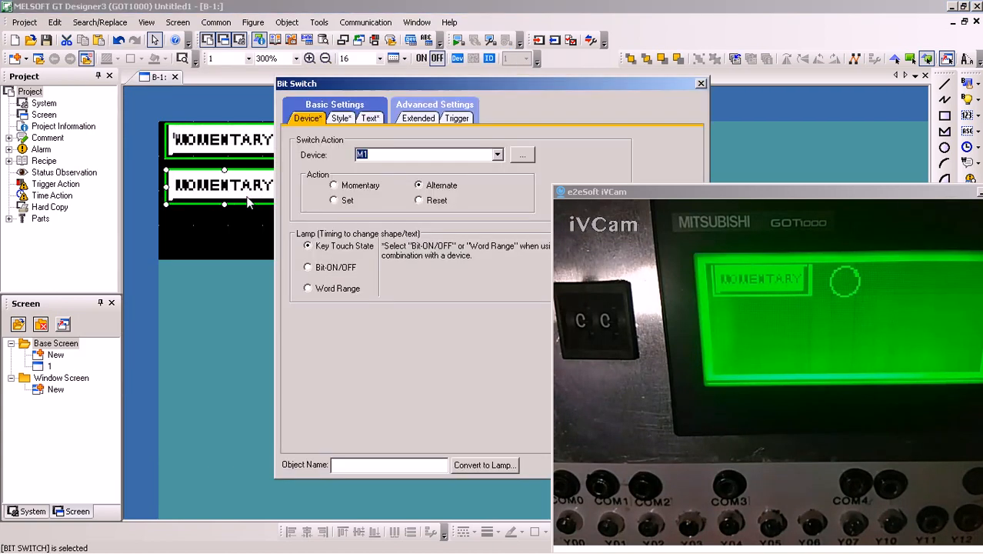
left_click(367, 120)
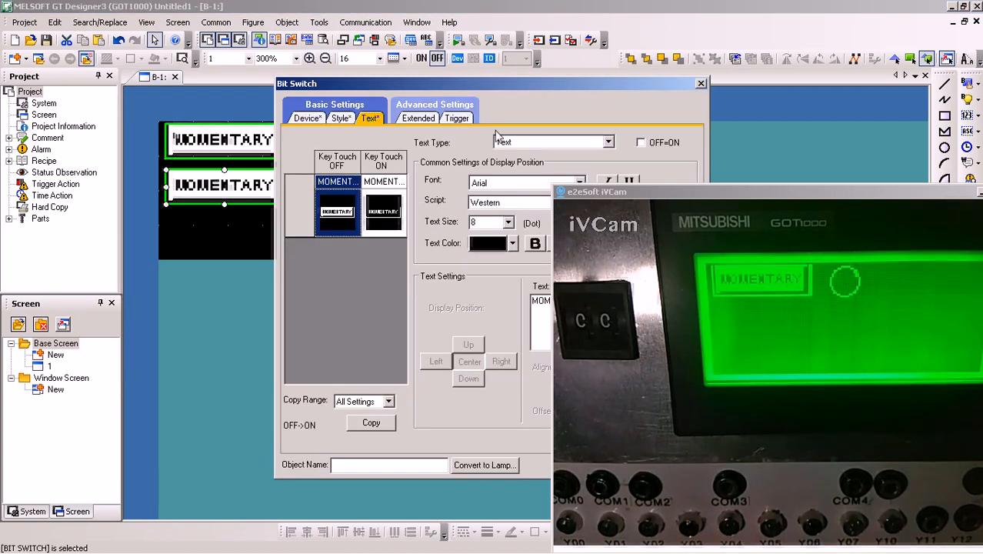
left_click_drag(494, 86, 282, 81)
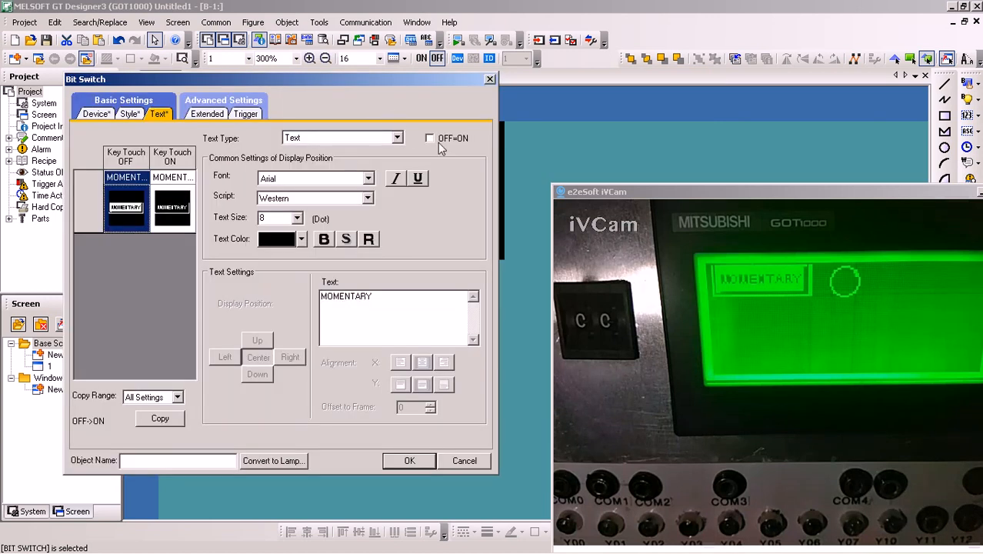
left_click(429, 138)
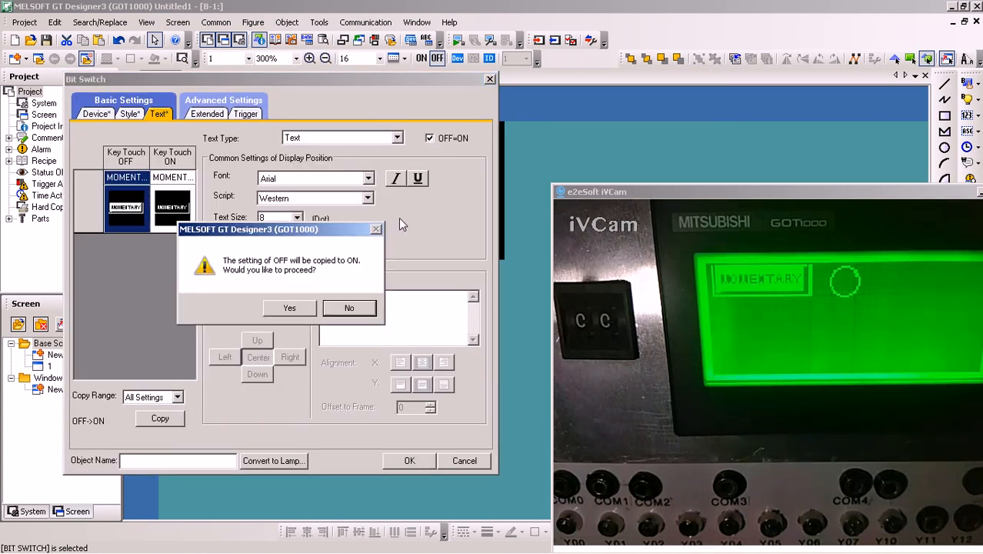
left_click(289, 308)
type("A")
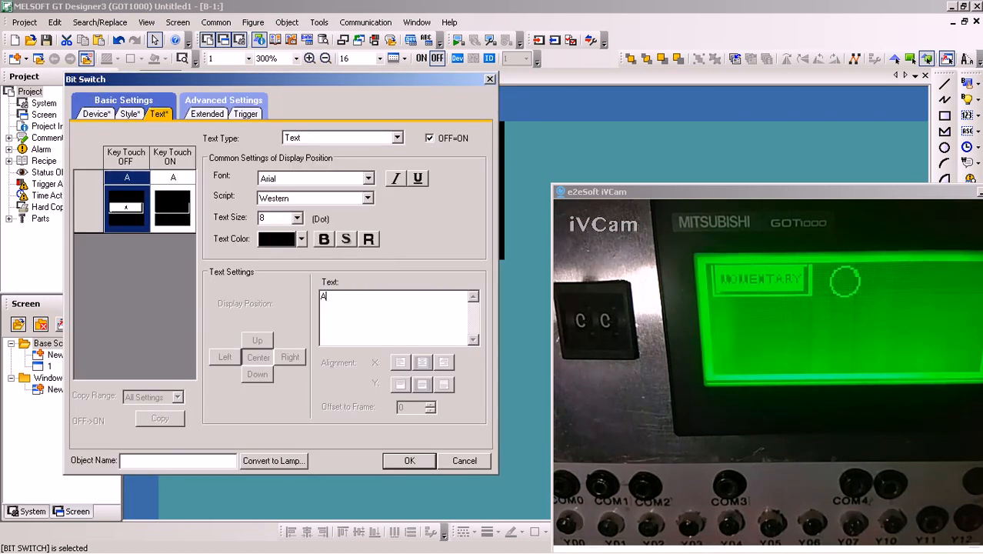
type("LTERNATE")
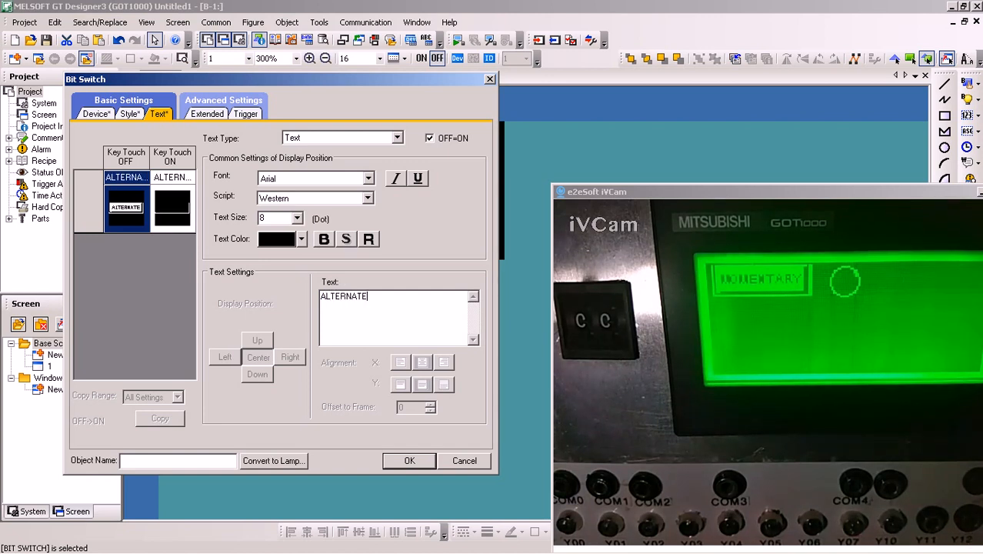
left_click(401, 462)
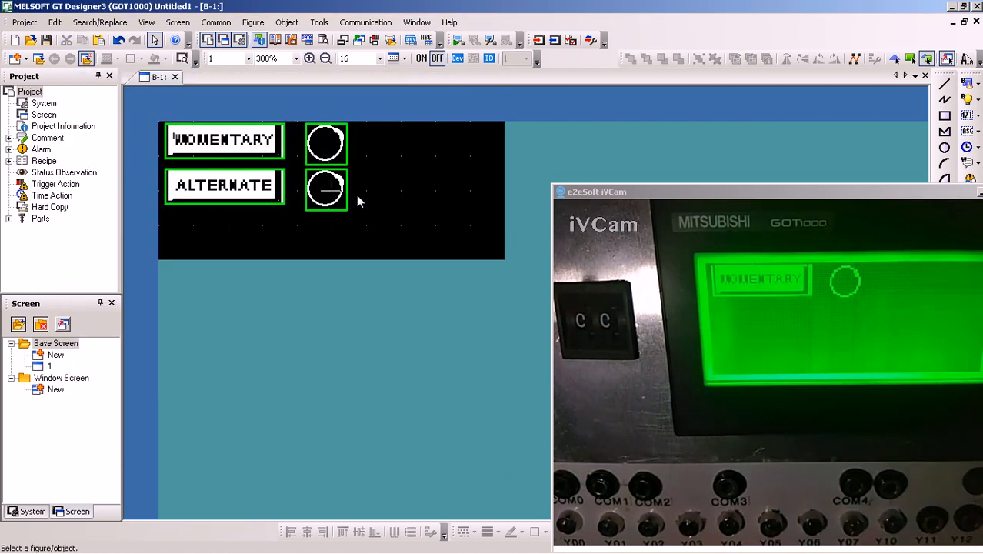
Set the device of the bit lamp beside the ALTERNATE switch to Y3
double_click(326, 189)
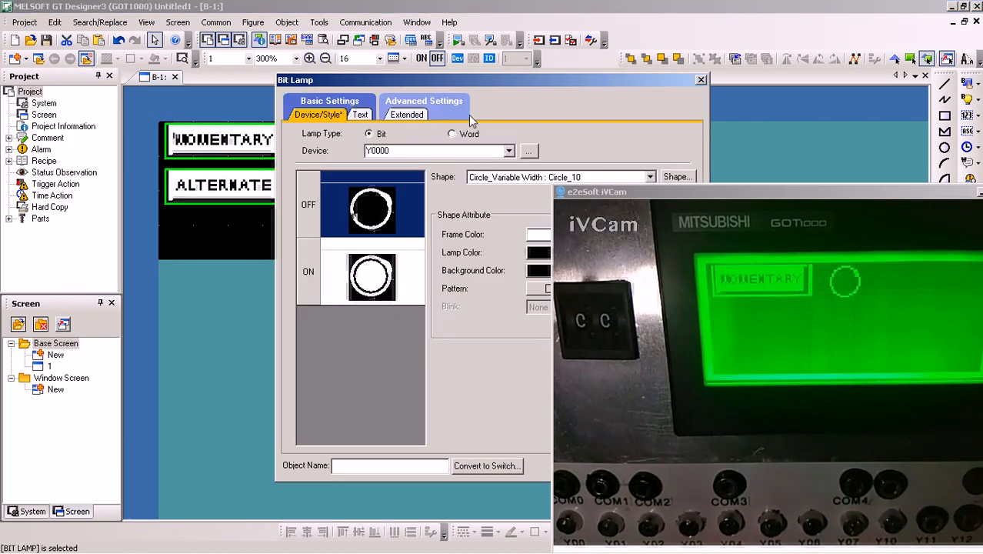
double_click(405, 151)
type("Y3")
left_click_drag(439, 82, 289, 82)
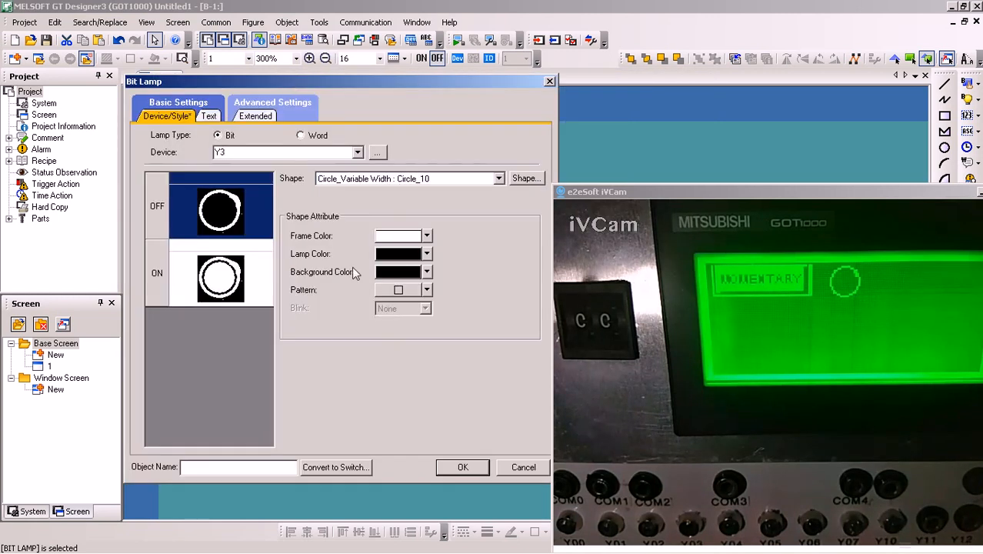
left_click(452, 466)
Switch to GX Works2, clear the iVCam window away to check the ALTERNATE ladder rung, and return to GT Designer3
left_click(223, 538)
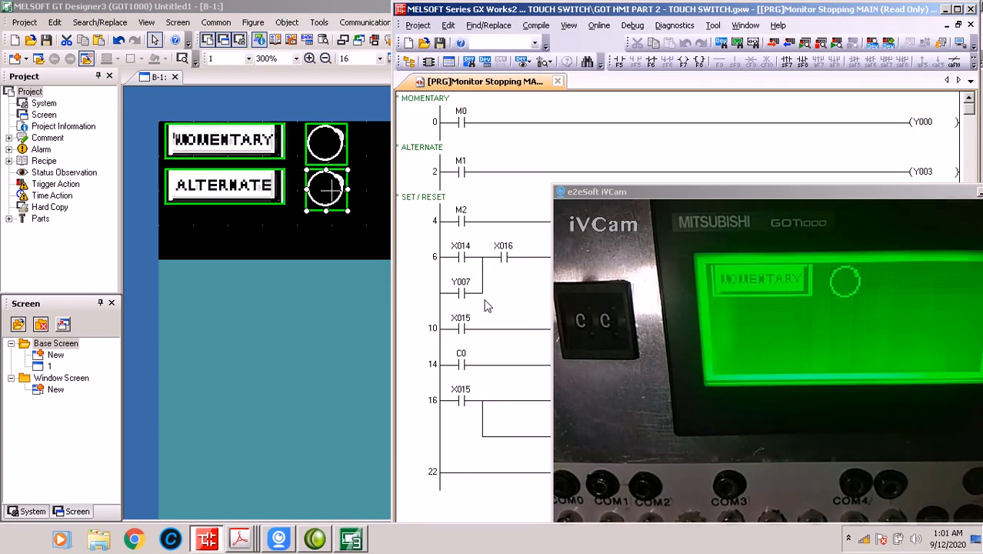
left_click_drag(955, 195, 920, 192)
left_click(945, 190)
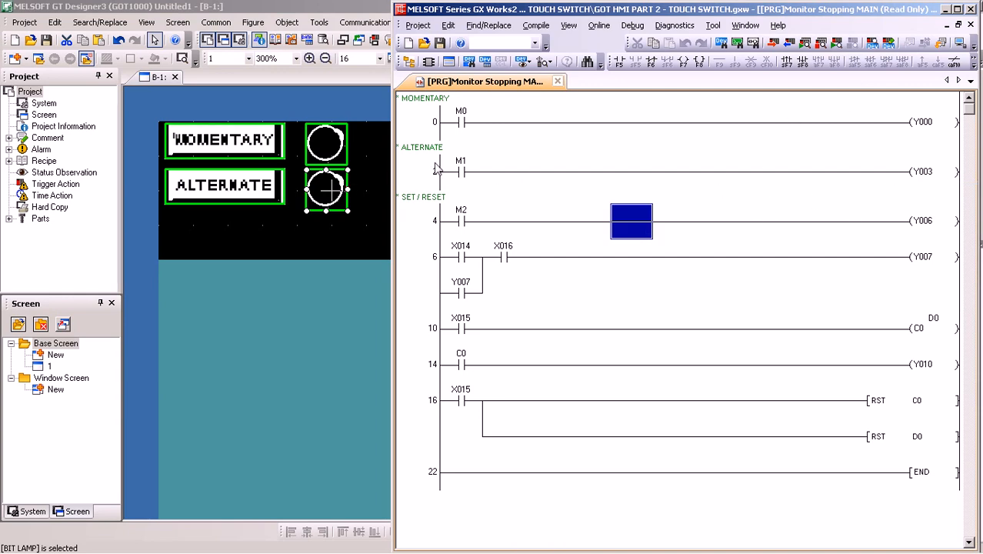
left_click(269, 223)
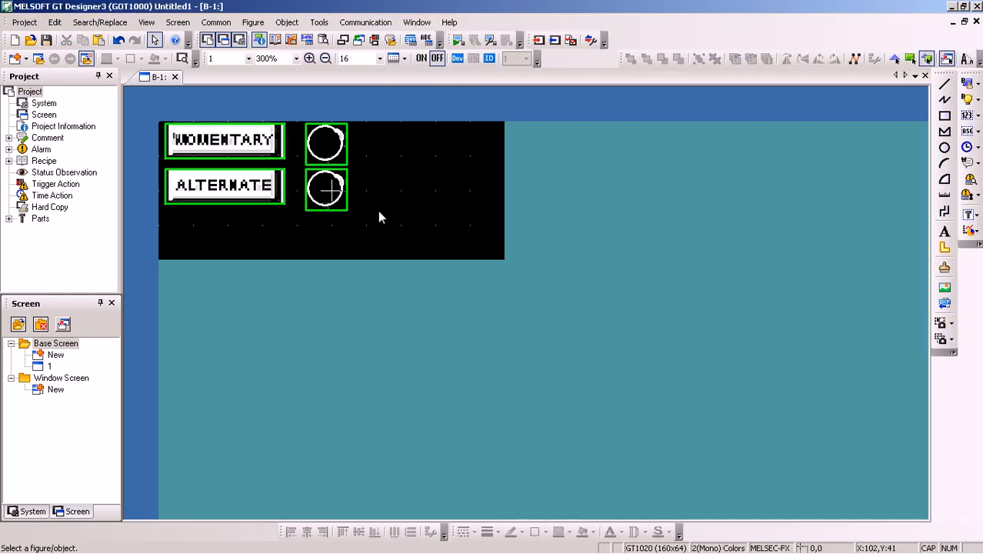
Reopen the GOT write dialog and set the write mode to Difference after the previous write
left_click(539, 40)
left_click(587, 396)
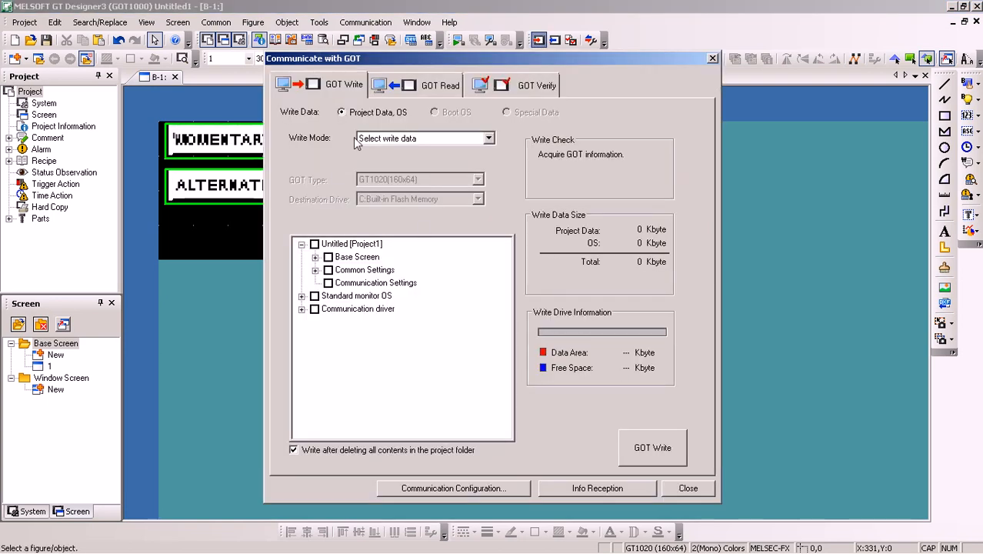
left_click(454, 138)
left_click(380, 156)
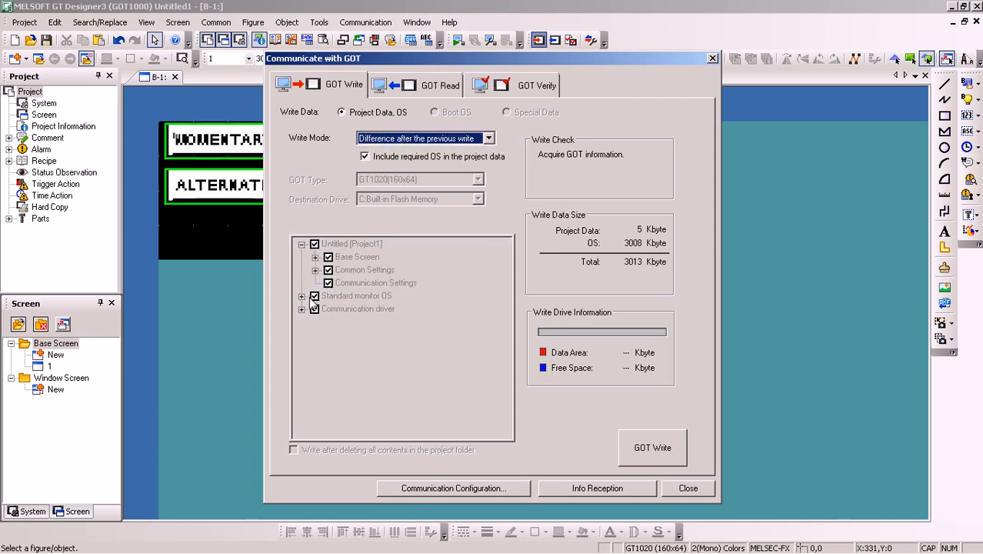
Write the project to the GOT without the required OS, and check the resulting panel screen in the iVCam window
left_click(365, 157)
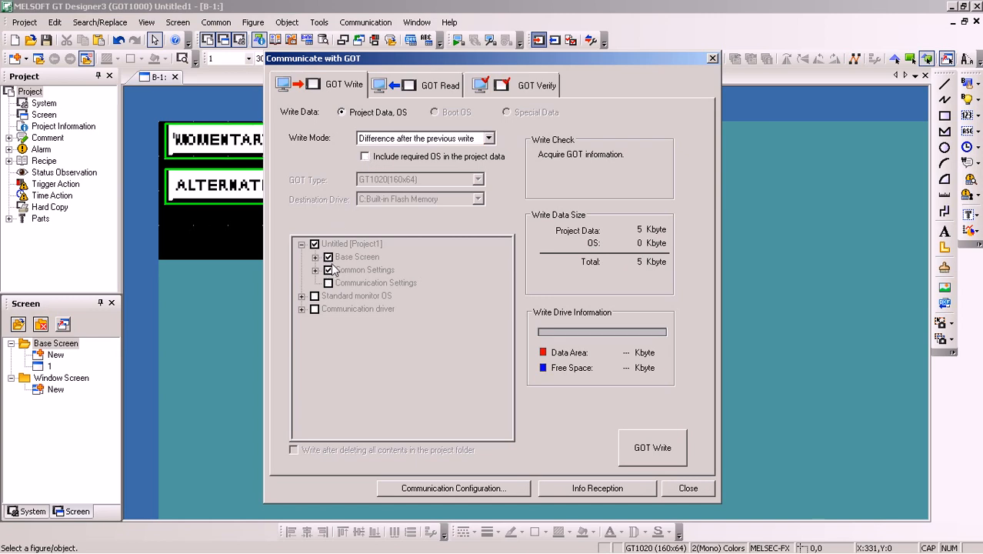
left_click(654, 448)
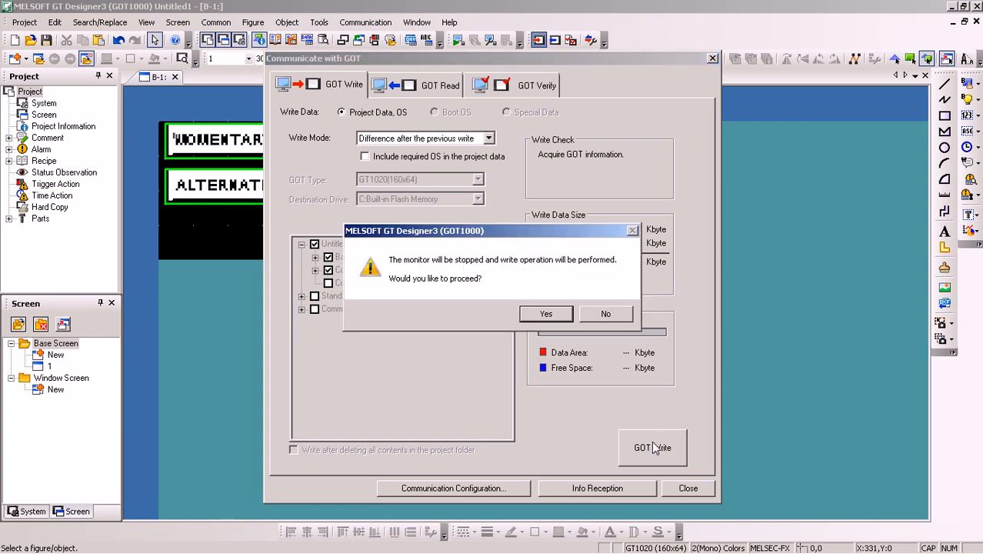
left_click(546, 312)
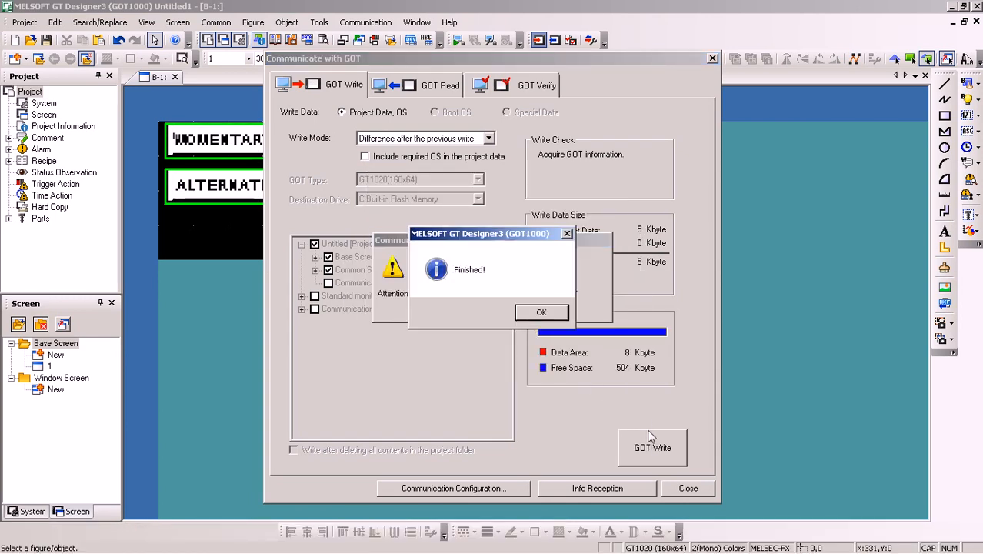
left_click(540, 313)
left_click(688, 487)
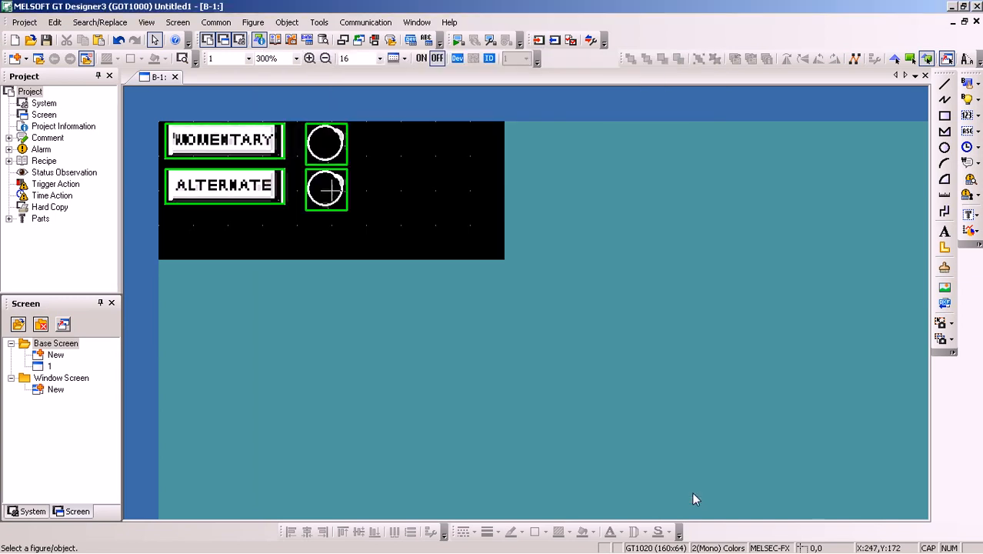
left_click(350, 539)
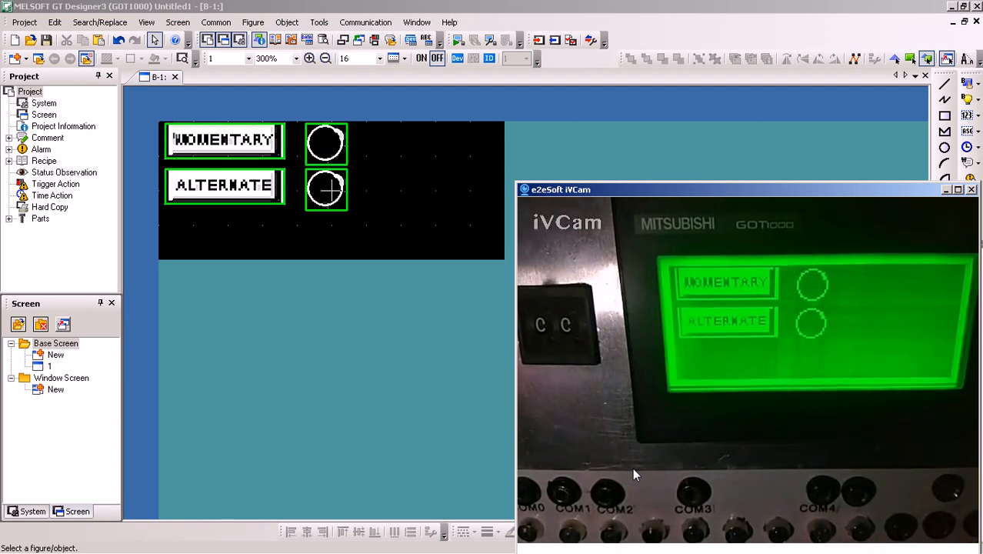
left_click(947, 190)
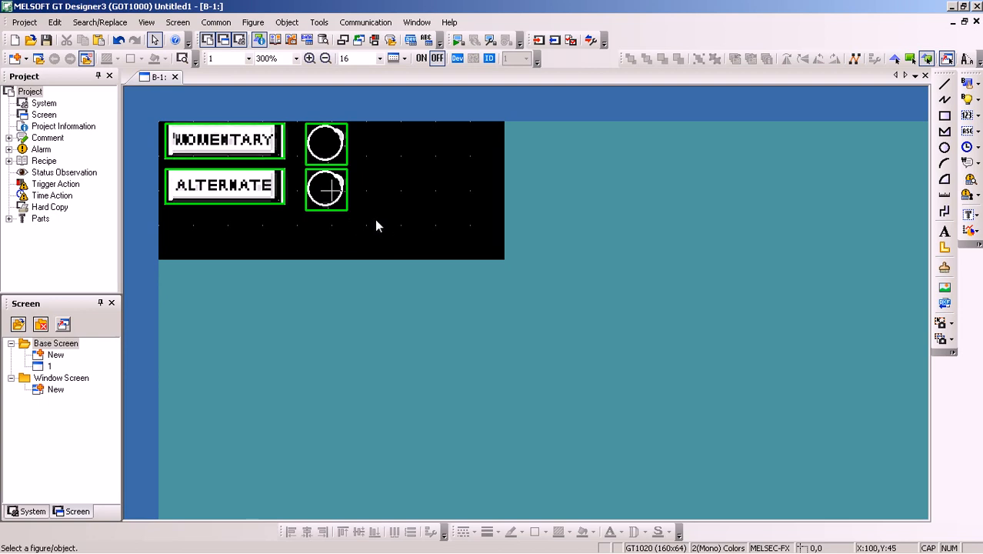
Copy the ALTERNATE switch together with its lamp into a third row directly below
left_click_drag(376, 220, 133, 154)
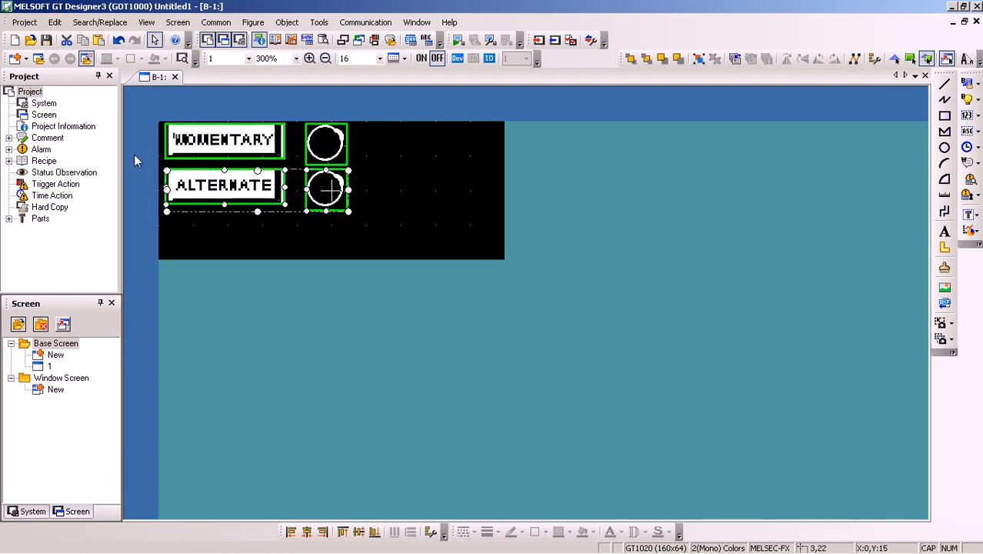
left_click(219, 252)
left_click_drag(389, 229, 139, 146)
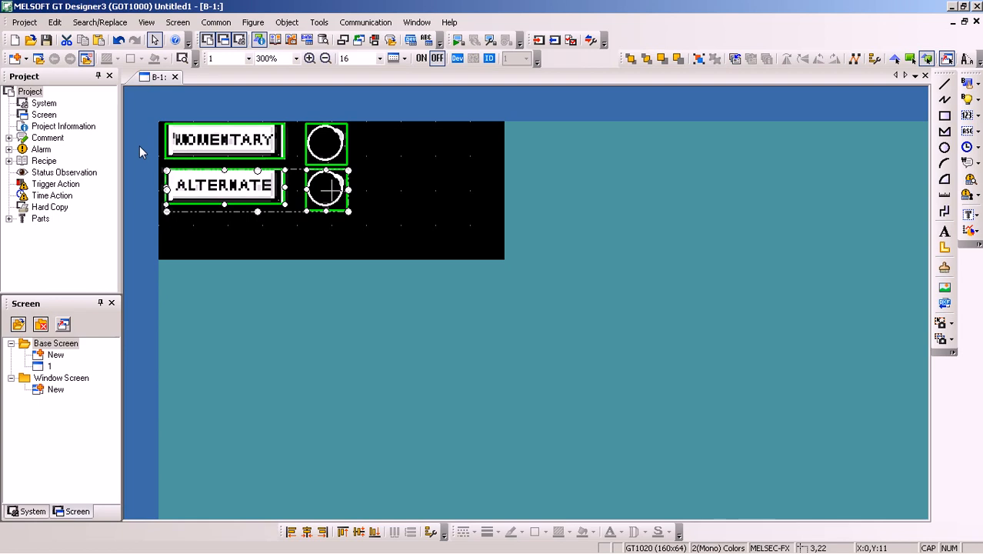
left_click_drag(197, 186, 200, 238)
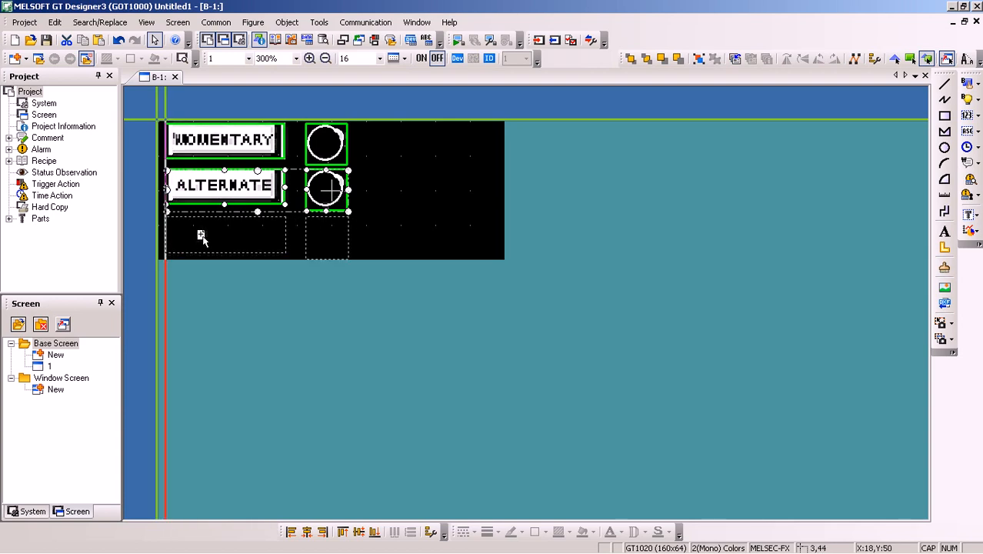
left_click(198, 230)
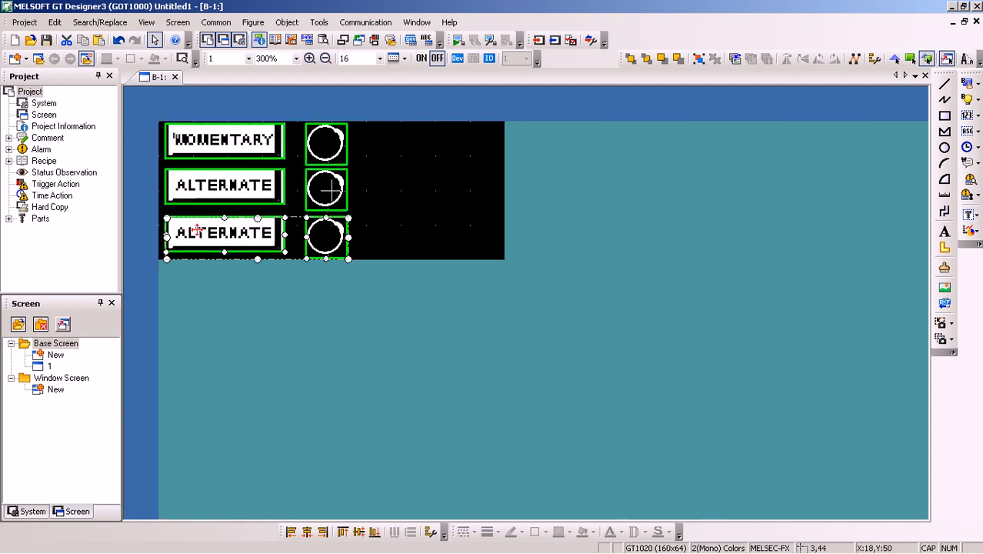
left_click(405, 220)
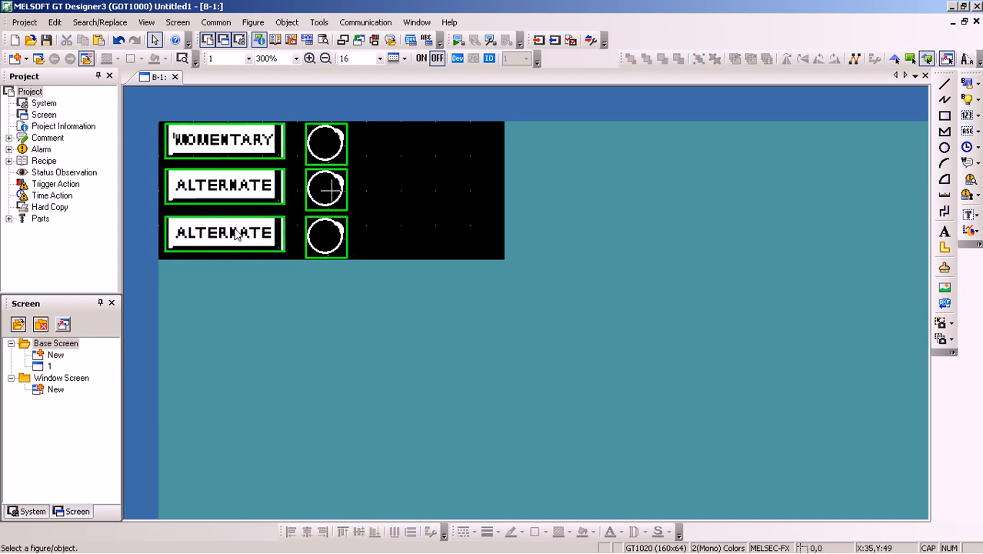
Narrow the third-row switch to less than half its width and place a copy of it at about X 36, Y 44
left_click(236, 235)
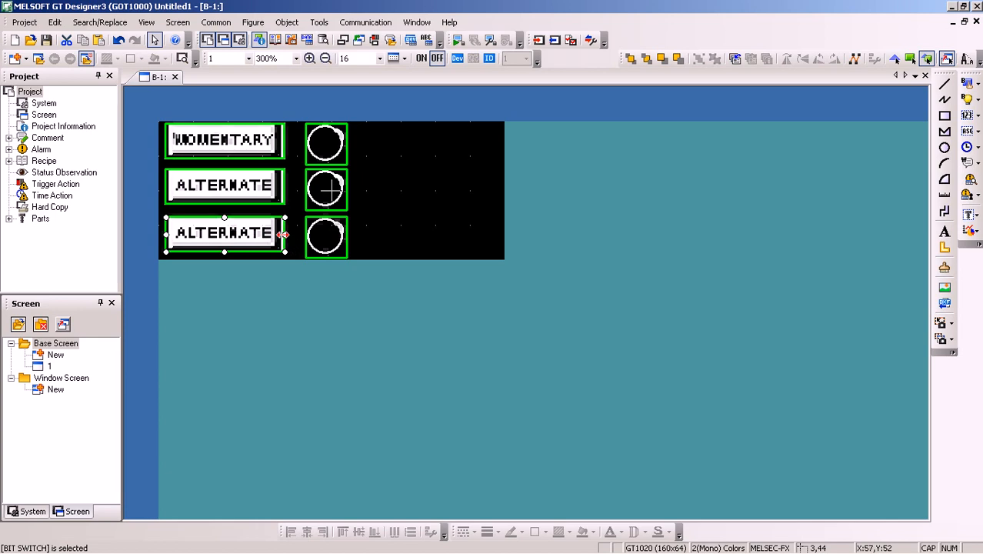
left_click_drag(281, 235, 214, 236)
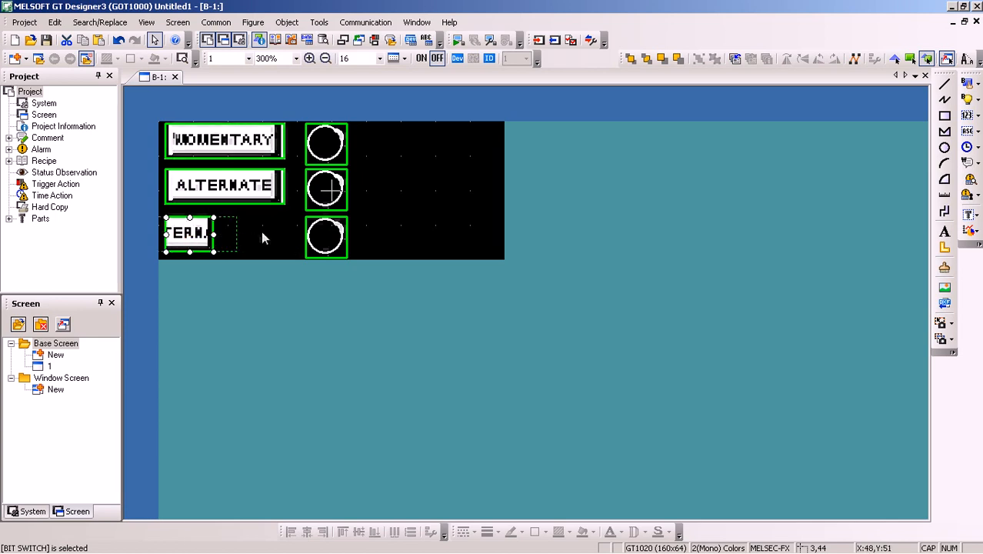
left_click_drag(192, 237, 268, 242)
Configure the first small switch in the third row with the Set action on device M2
double_click(200, 243)
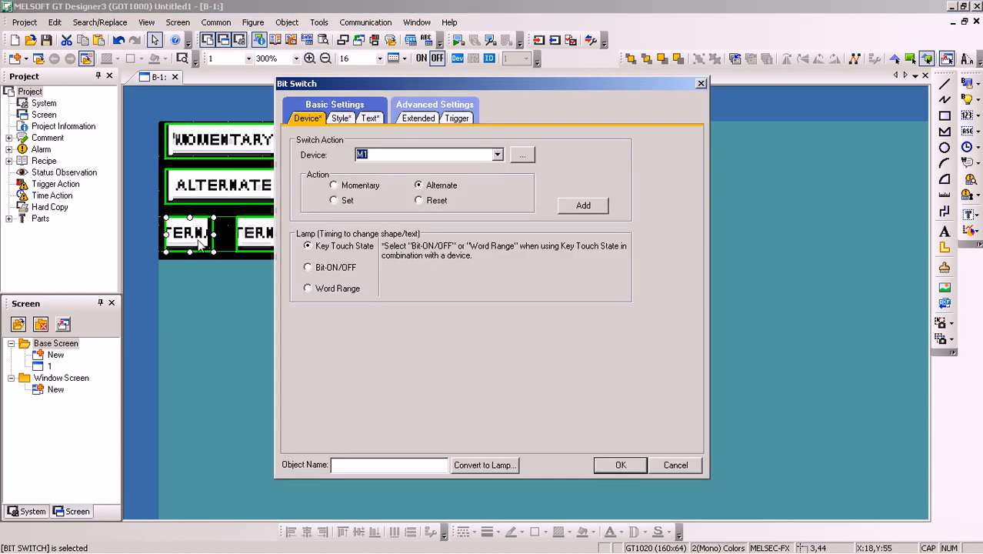
left_click(336, 202)
type("M")
left_click(620, 464)
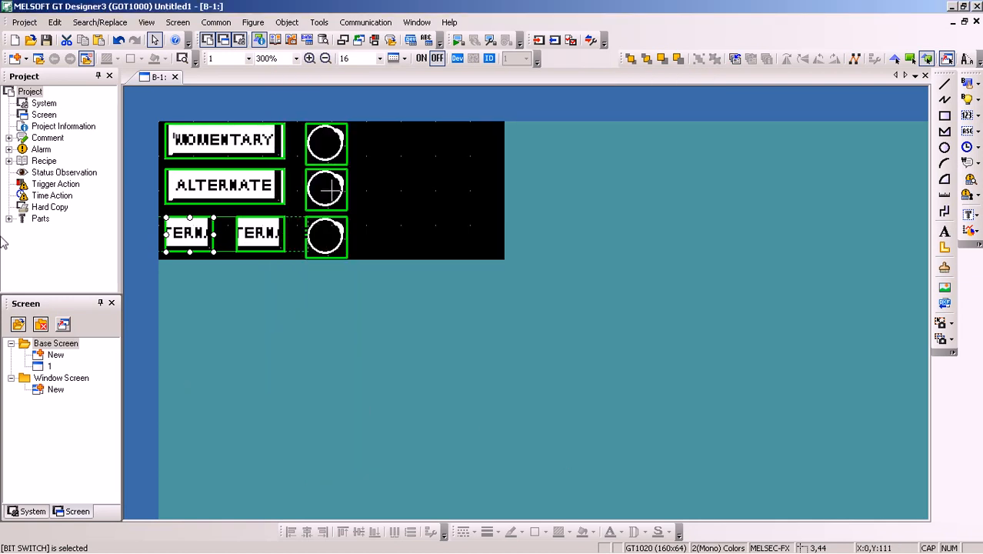
Change the label text of the M2 Set switch to SET
double_click(183, 238)
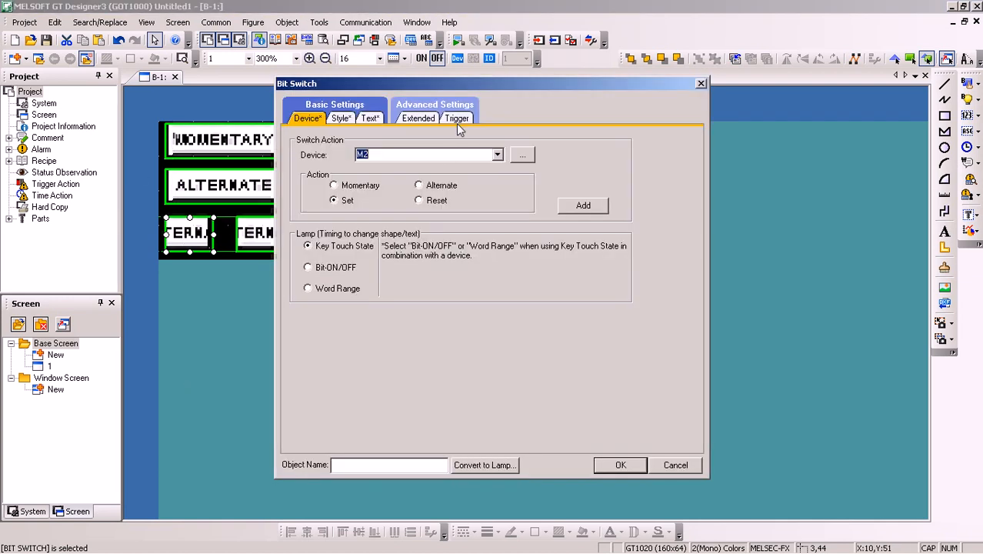
left_click(369, 118)
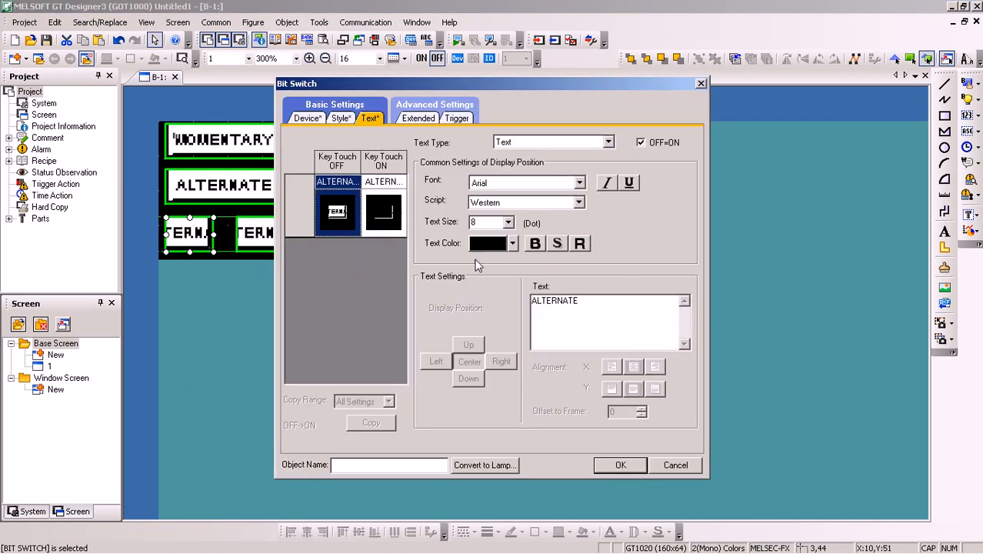
double_click(561, 304)
type("SET")
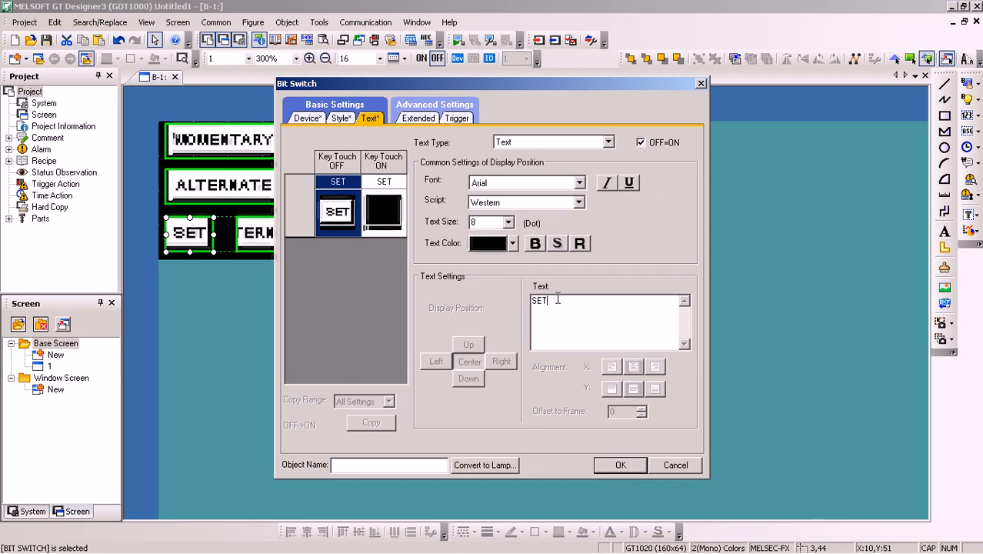
Unlink the SET switch's OFF and ON text settings and make its ON-state text white
left_click(379, 216)
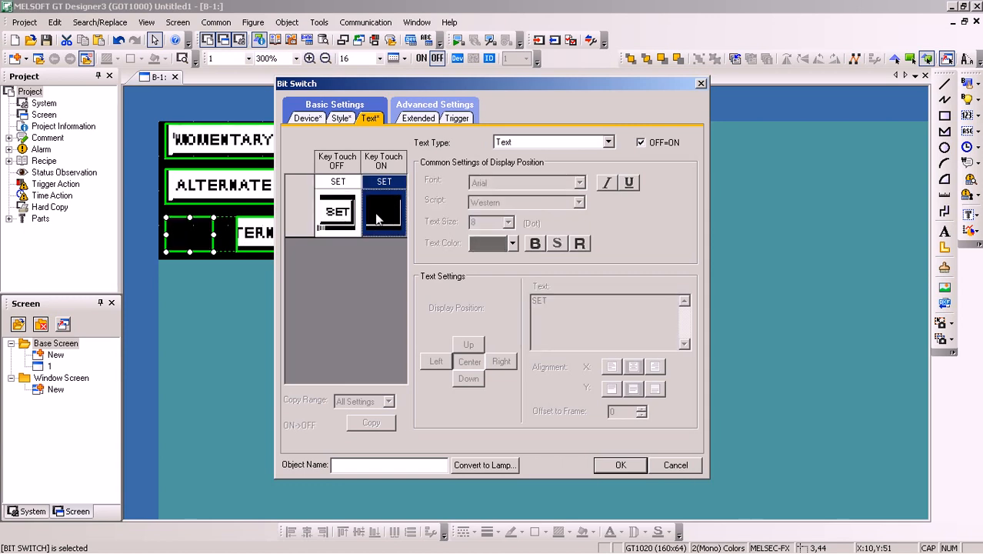
left_click(340, 215)
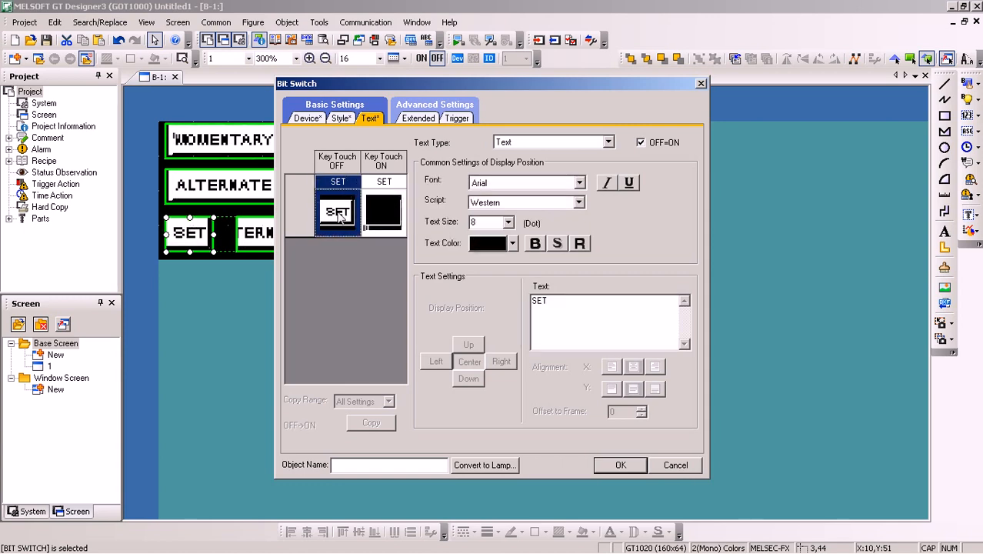
left_click(389, 221)
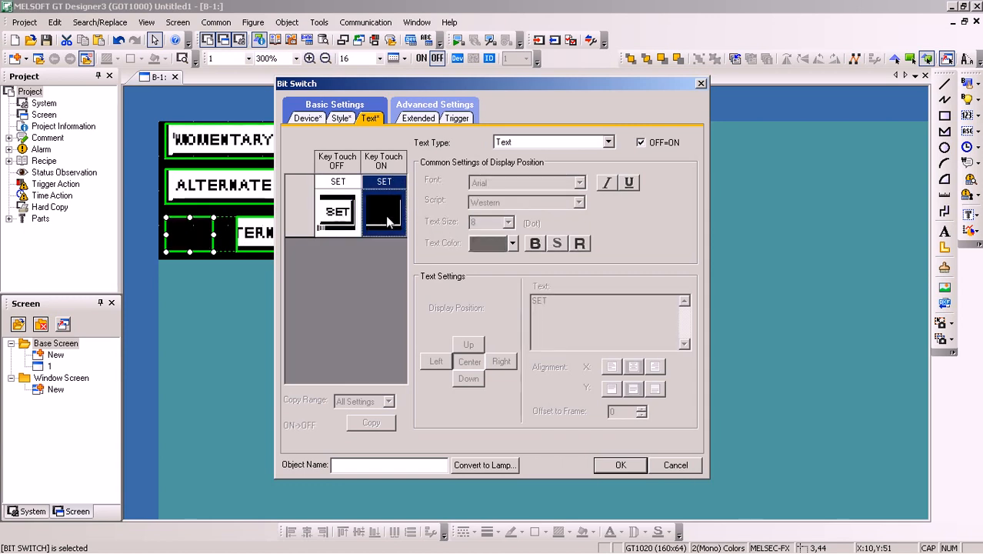
left_click(640, 144)
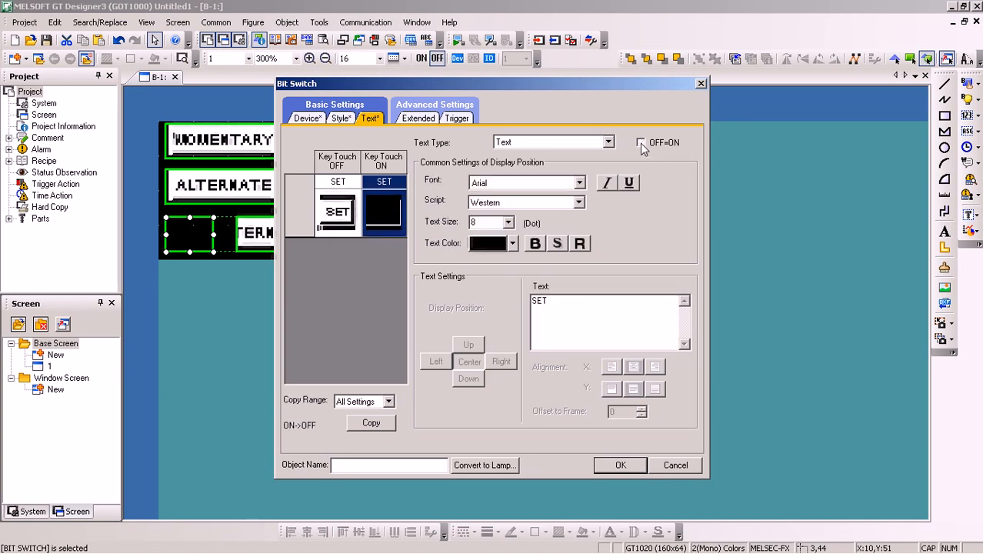
left_click(513, 243)
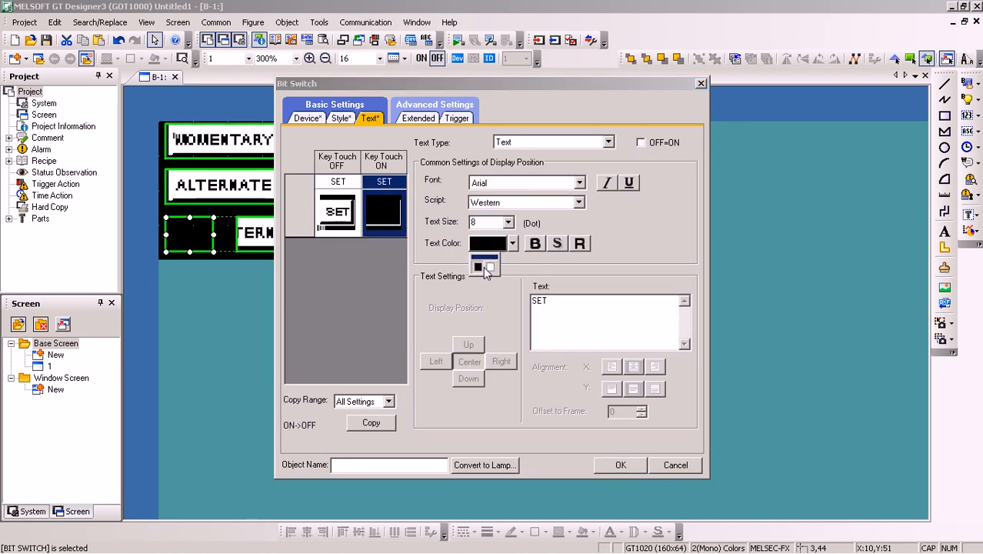
left_click(485, 269)
left_click(492, 243)
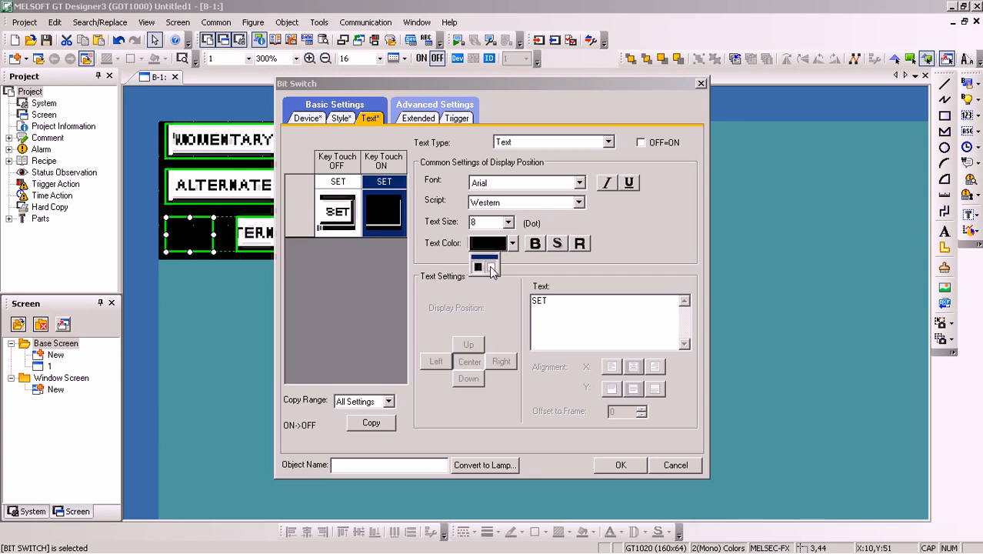
left_click(489, 265)
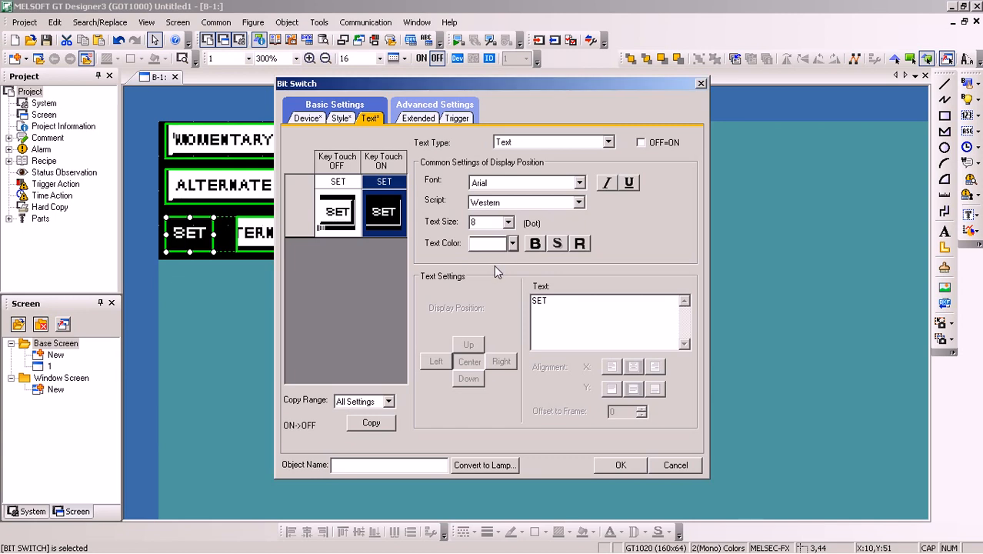
left_click(615, 465)
left_click(340, 323)
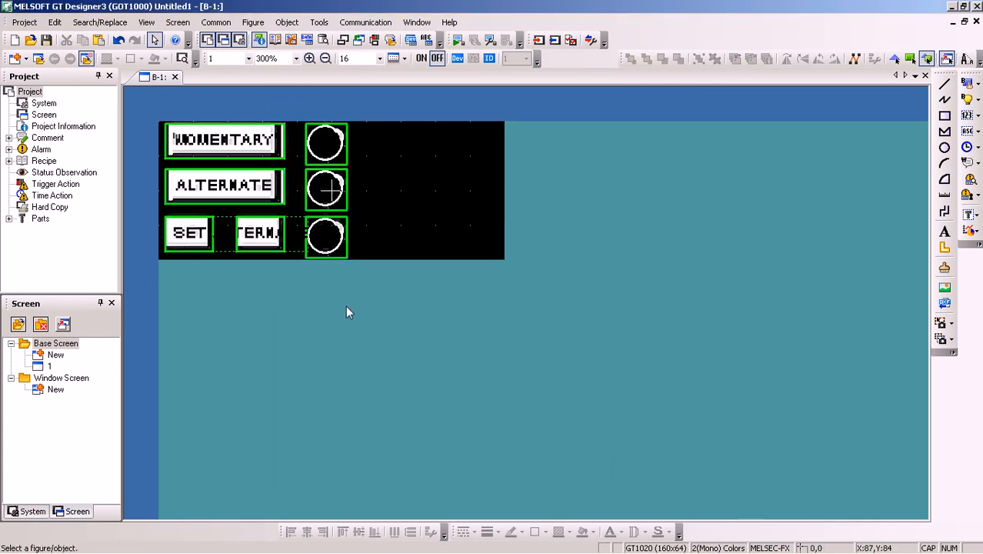
Configure the second small switch in the third row with the Reset action on device M2
left_click(263, 235)
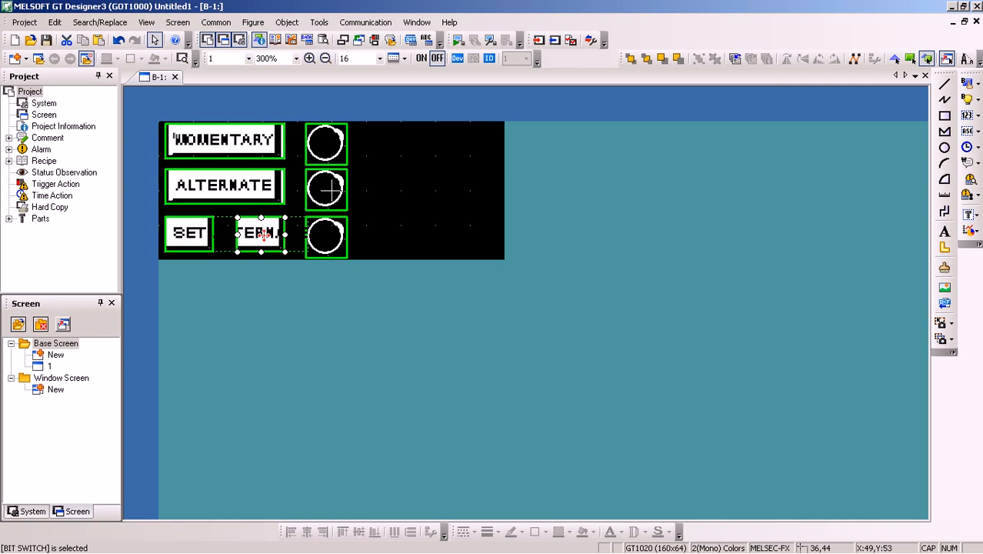
double_click(263, 235)
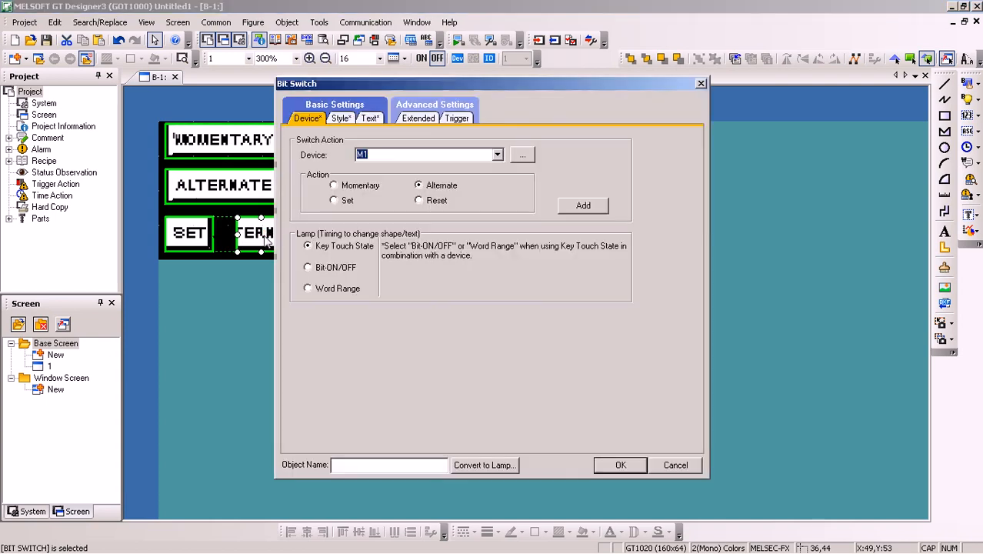
left_click(419, 201)
double_click(361, 154)
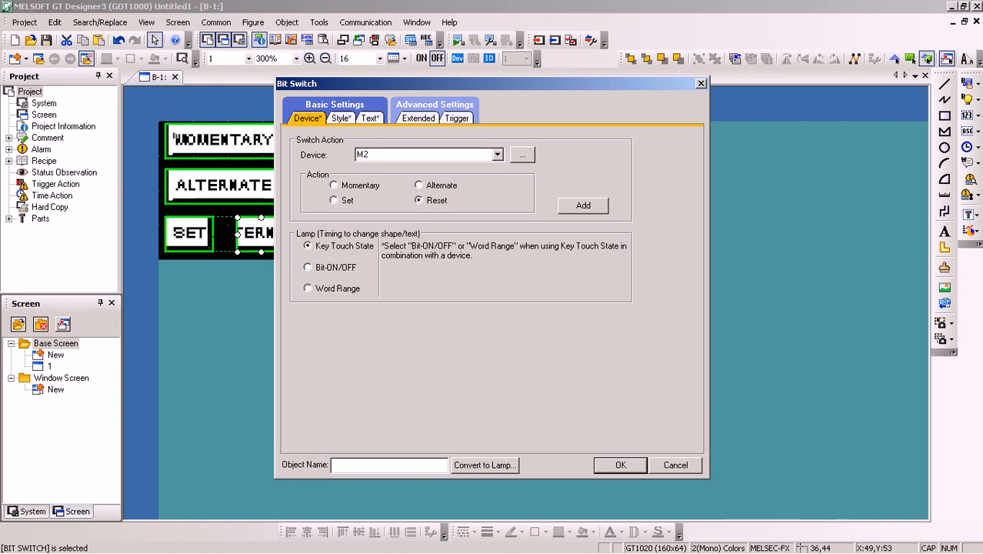
Change the label text of the M2 Reset switch to RST
left_click(369, 119)
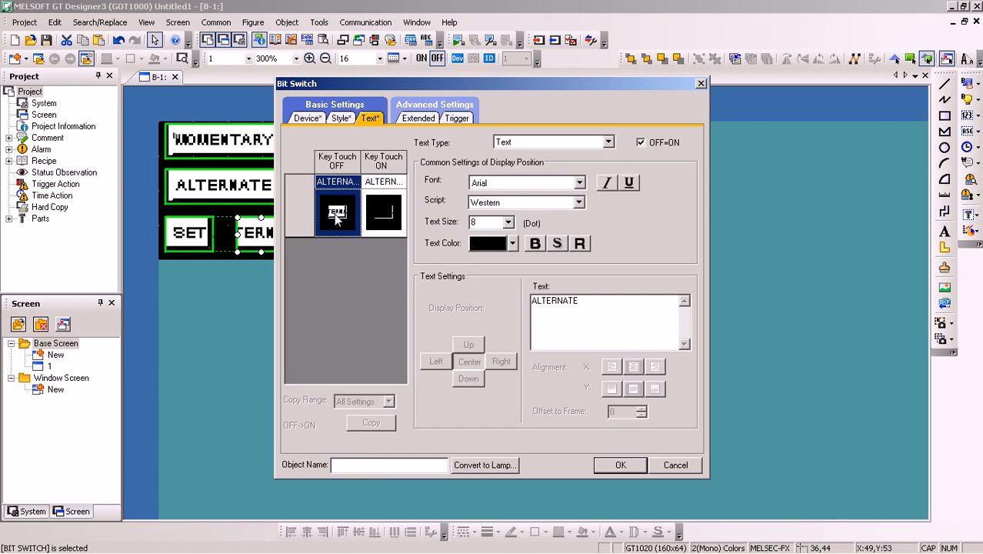
left_click_drag(621, 301, 464, 297)
type("RST")
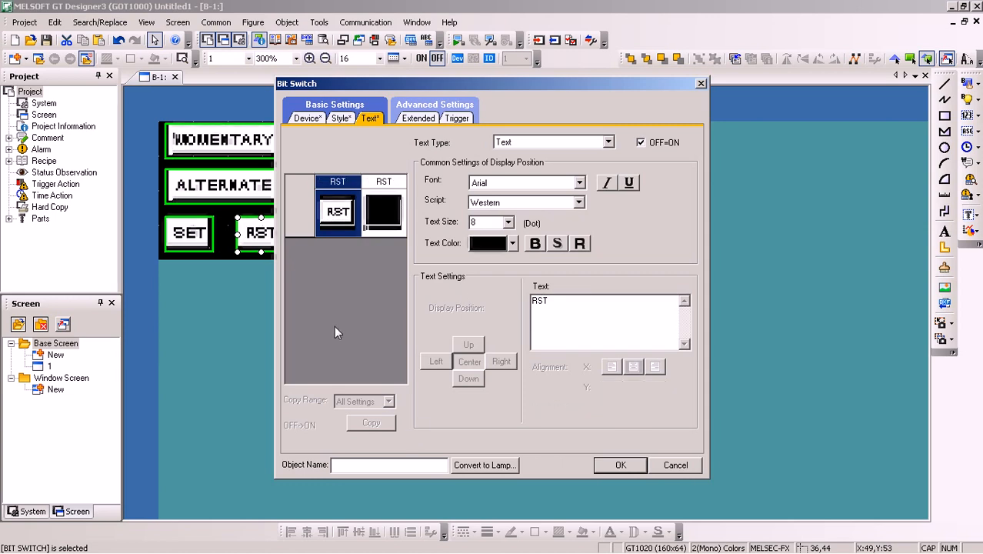
Unlink the RST switch's OFF and ON text settings and make its ON-state text white
left_click(387, 221)
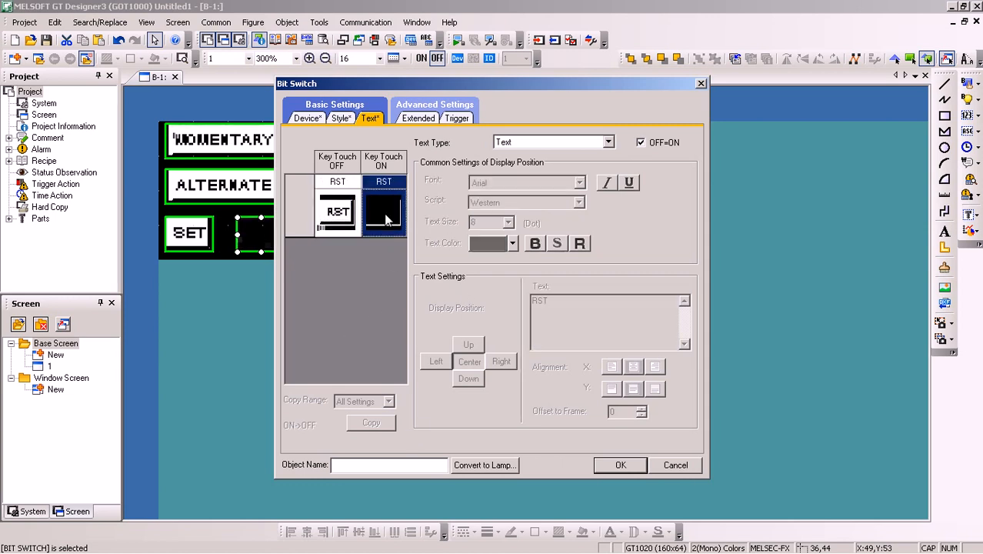
left_click(640, 142)
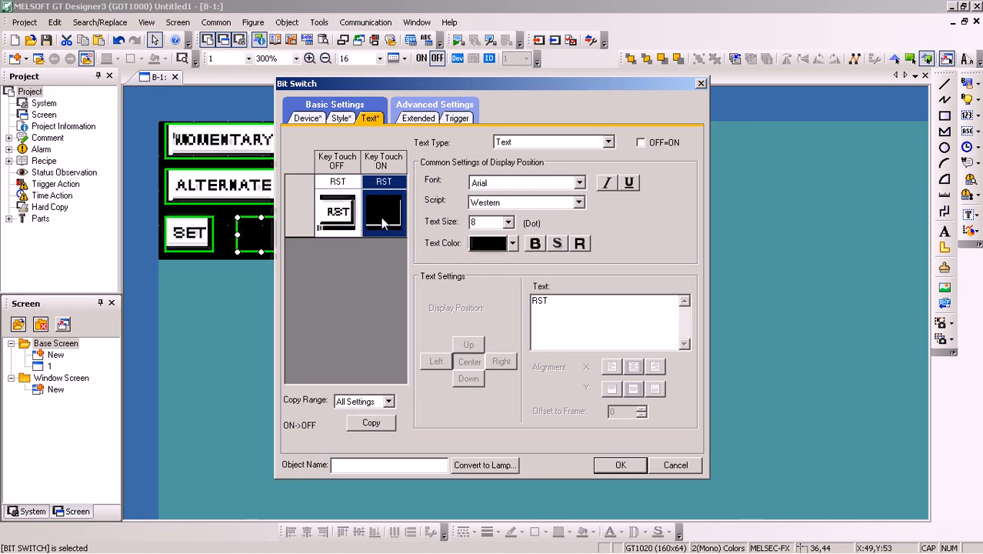
left_click(512, 243)
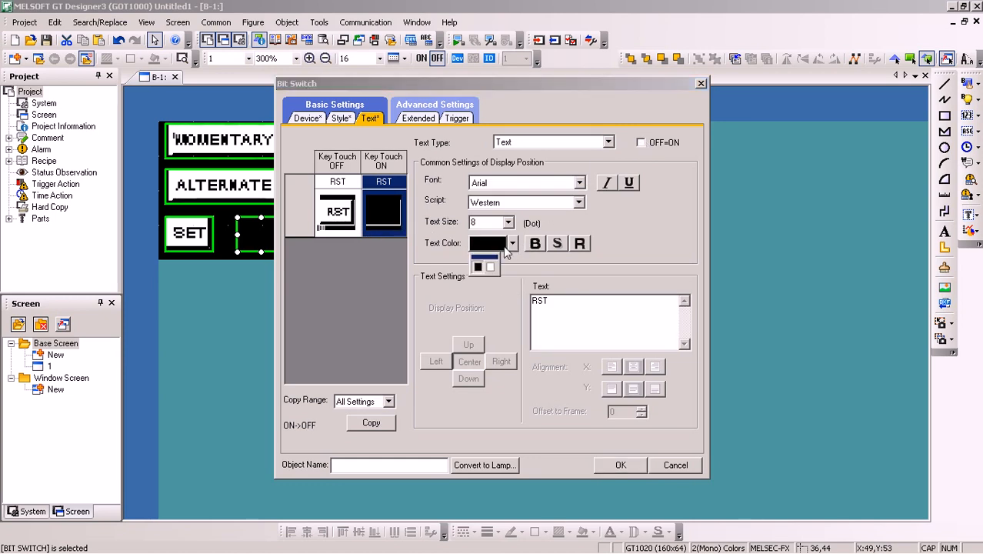
left_click(491, 266)
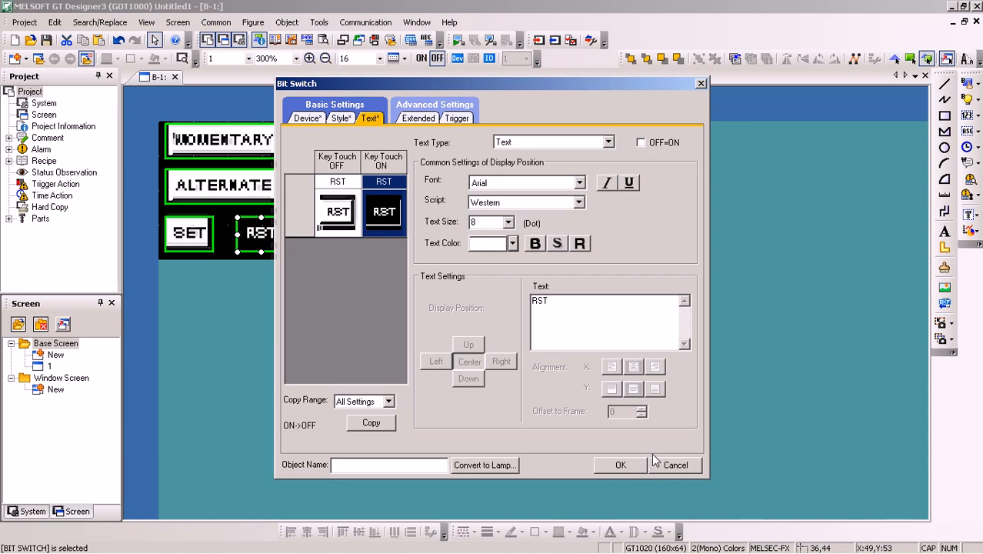
Apply the RST switch settings and assign device Y0006 to the lamp in the third row
left_click(621, 465)
left_click(484, 229)
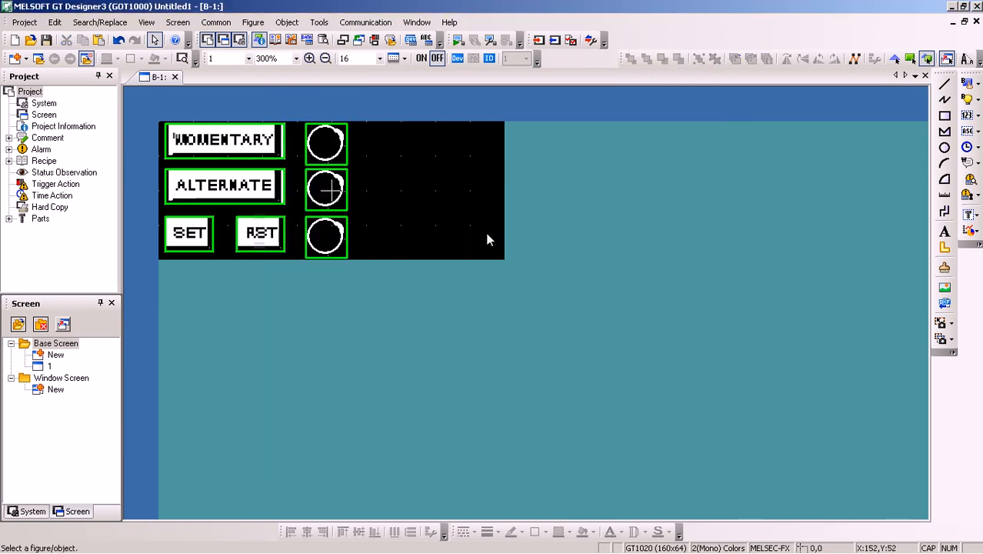
left_click(328, 240)
double_click(328, 241)
left_click_drag(392, 154, 328, 151)
type("Y6")
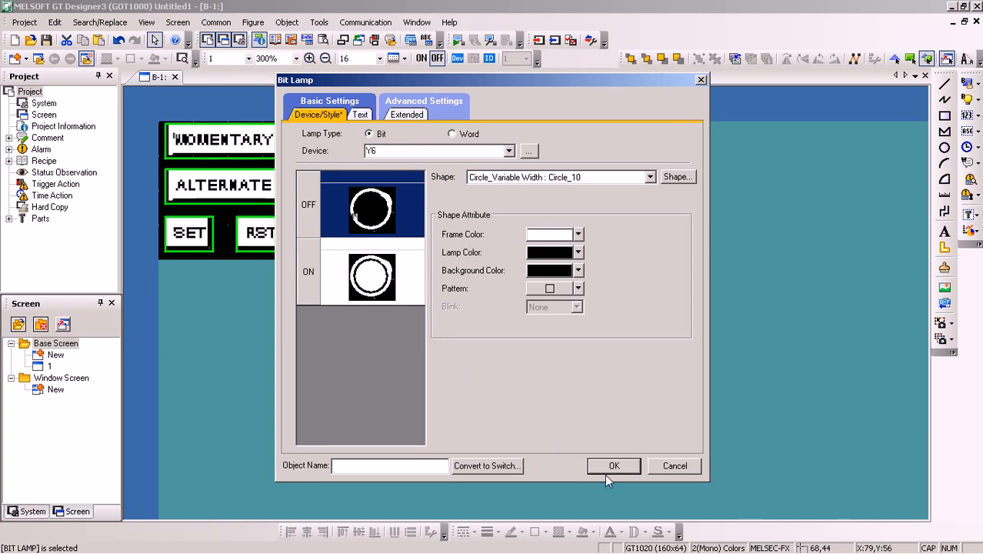
left_click(606, 473)
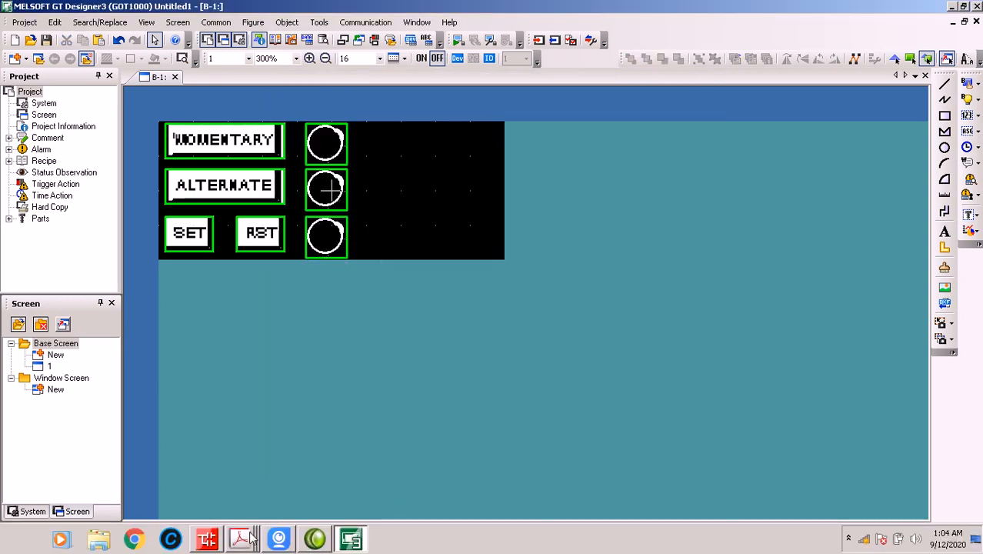
Check the ladder program in GX Works2 and place the iVCam view of the GOT below the screen layout in GT Designer3
left_click(350, 538)
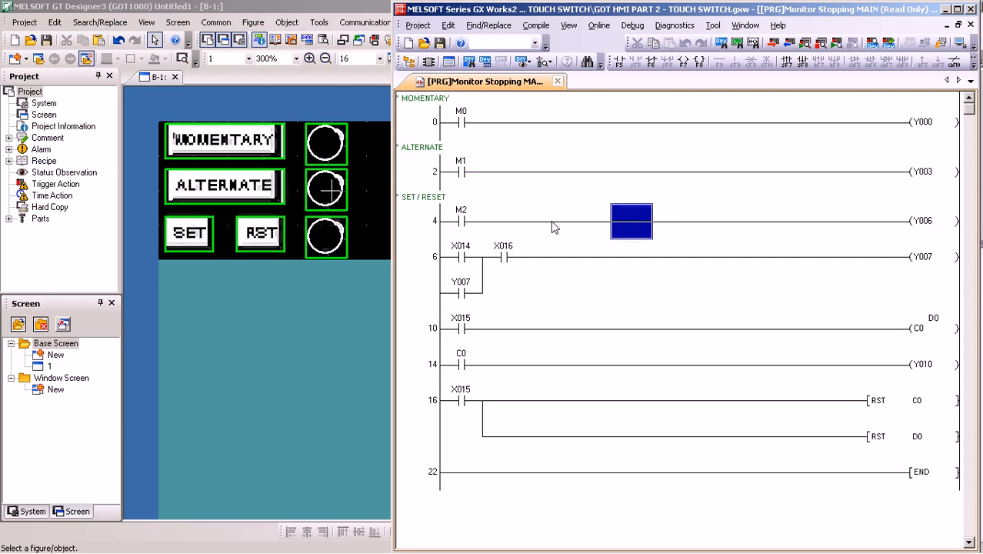
left_click(237, 325)
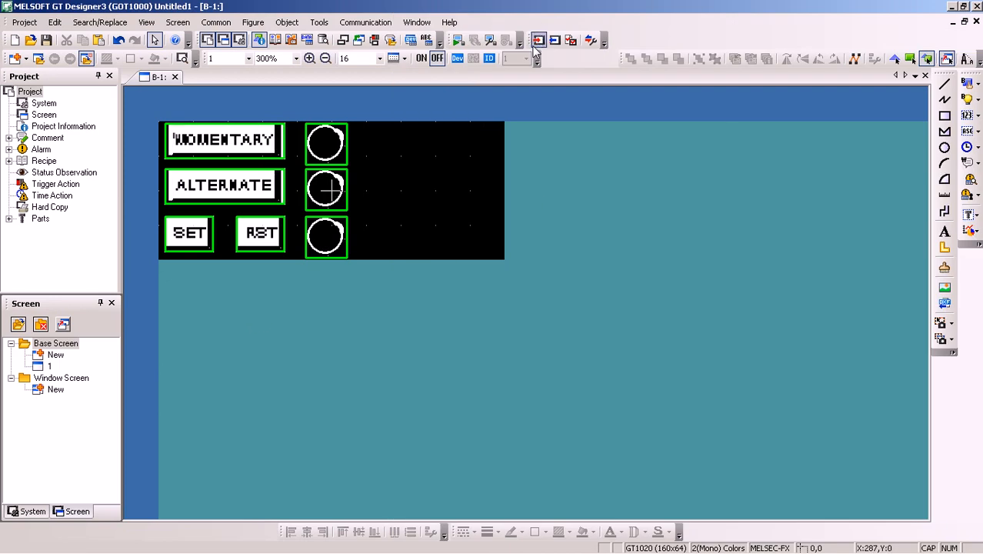
mouse_move(331, 529)
left_click(279, 538)
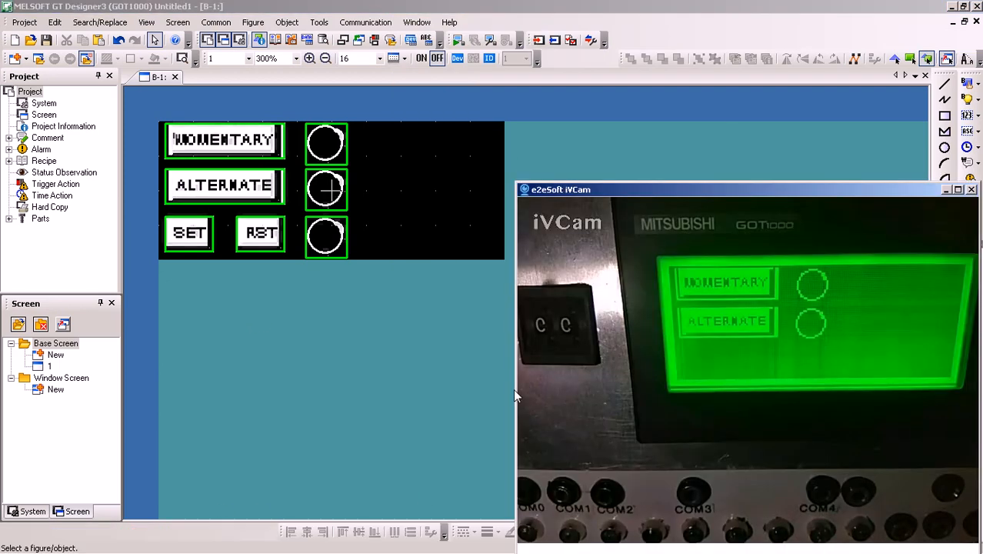
left_click_drag(283, 331, 271, 285)
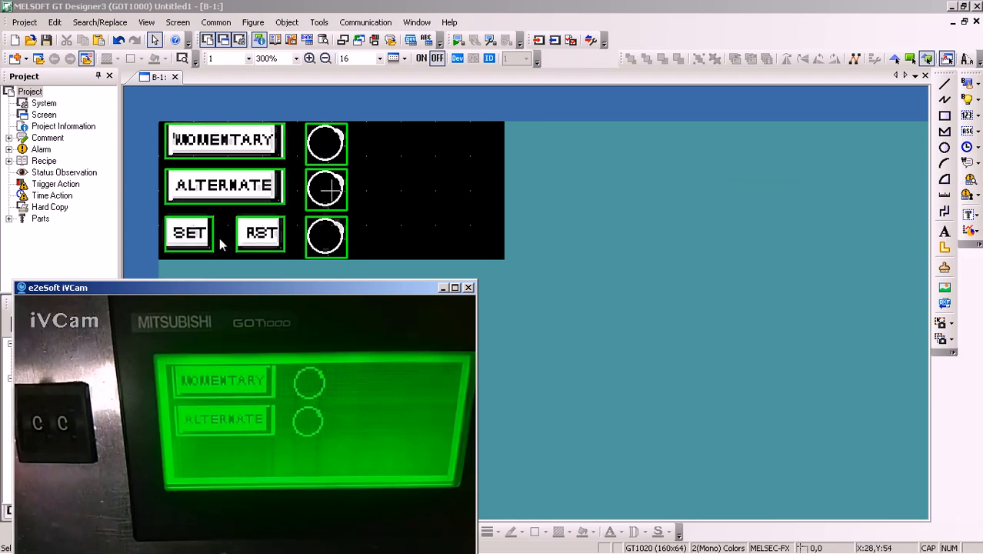
Write the project data to the GOT and close the communication dialog
left_click(537, 42)
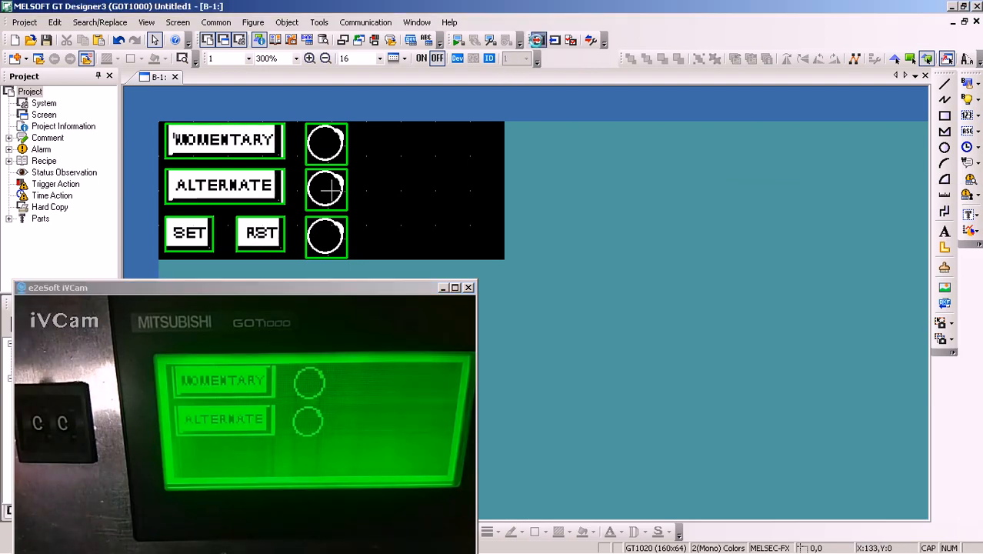
left_click(604, 402)
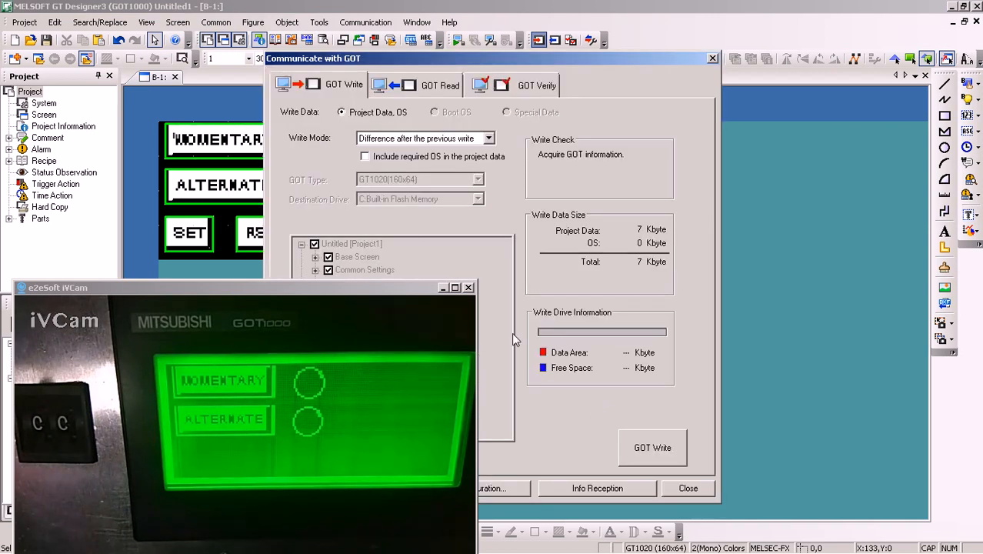
left_click(649, 457)
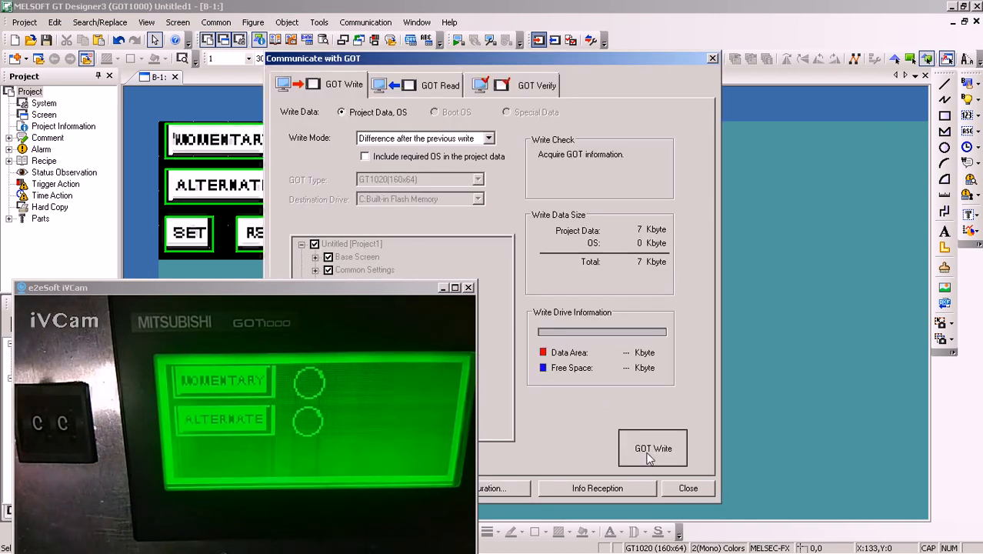
left_click(543, 313)
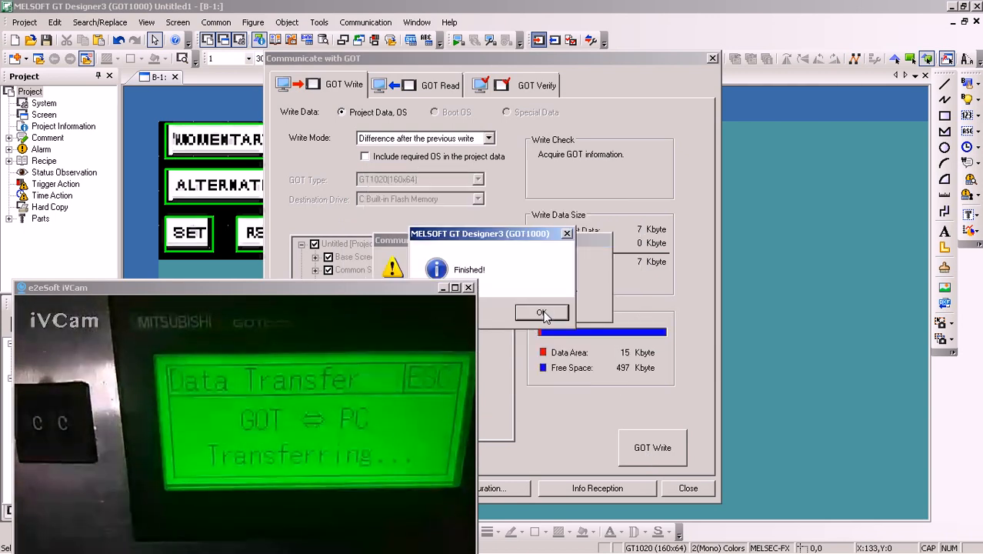
left_click(542, 314)
left_click(681, 491)
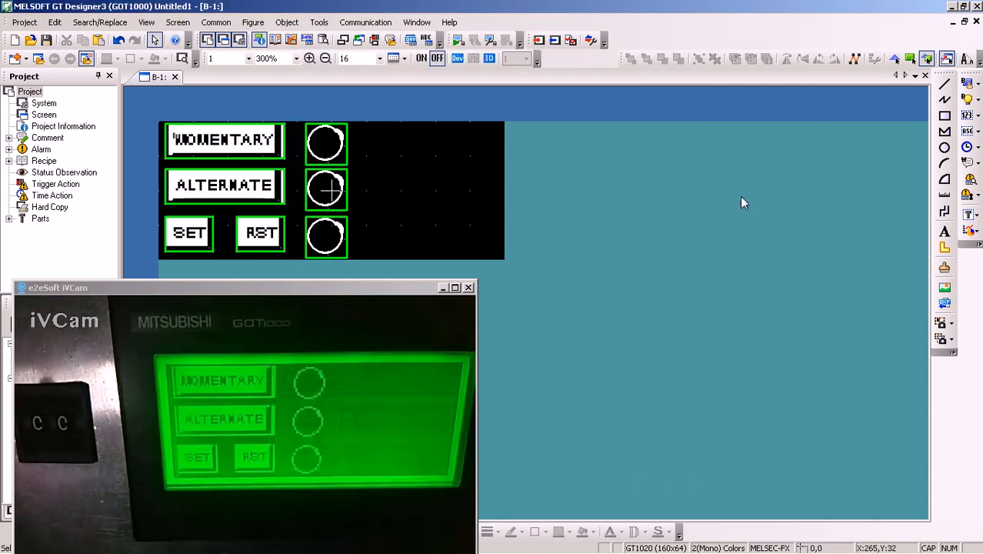
Switch to GX Works2, start monitoring the ladder program, and move the iVCam window clear of the rungs
left_click(952, 7)
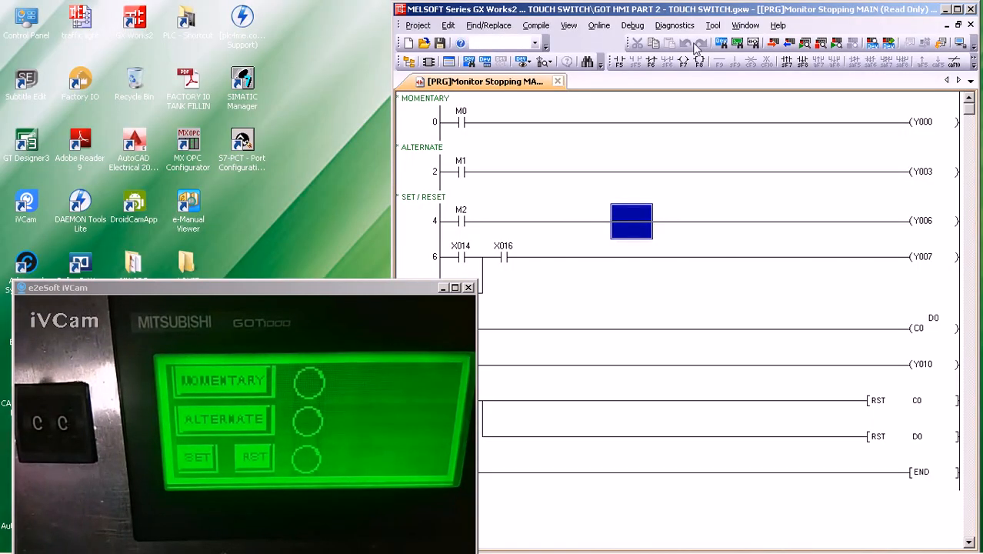
left_click(805, 43)
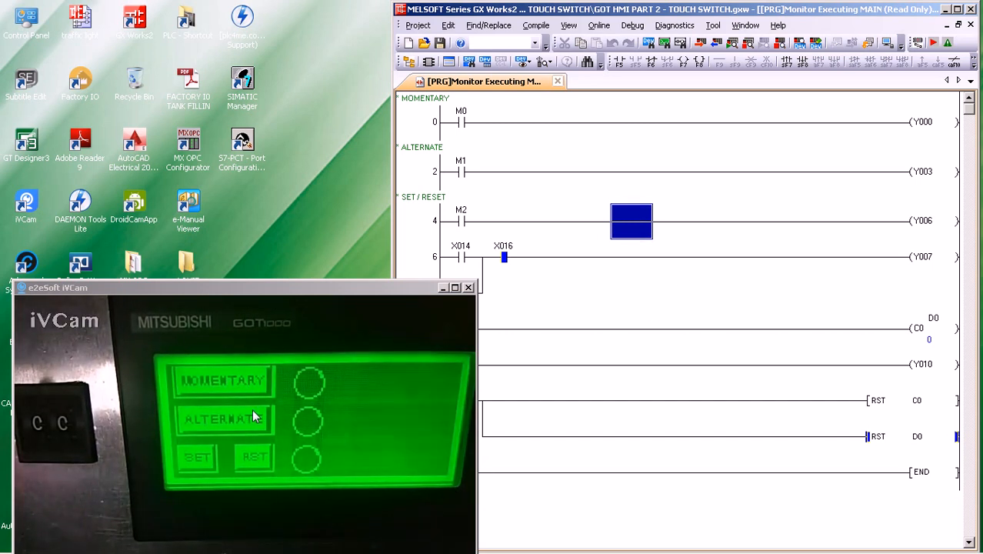
left_click_drag(396, 293, 347, 297)
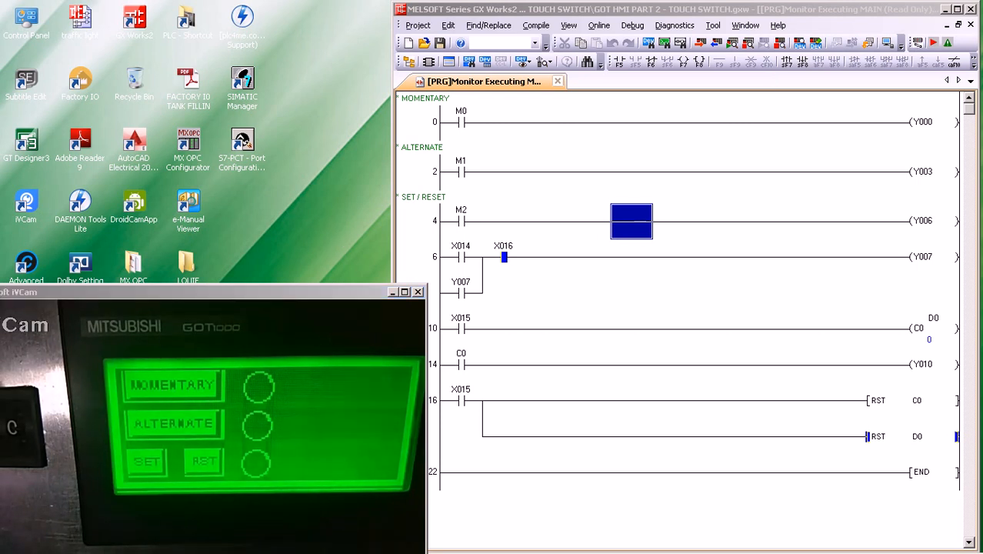
Return to GT Designer3, duplicate the third row's SET switch, RST switch and lamp, and place the copies beside the first-row lamp
left_click(945, 9)
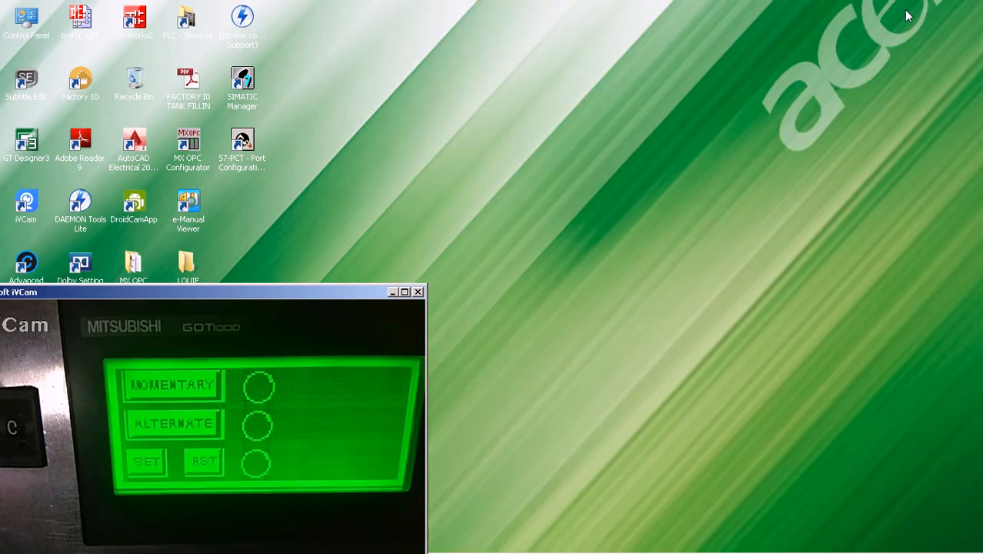
left_click(392, 291)
left_click(350, 540)
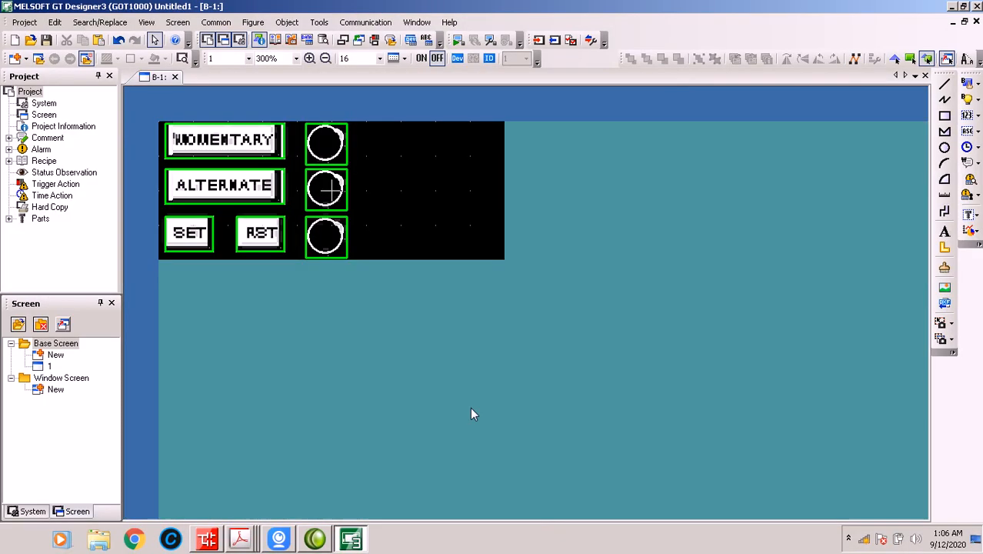
left_click_drag(384, 259, 394, 298)
left_click(398, 243)
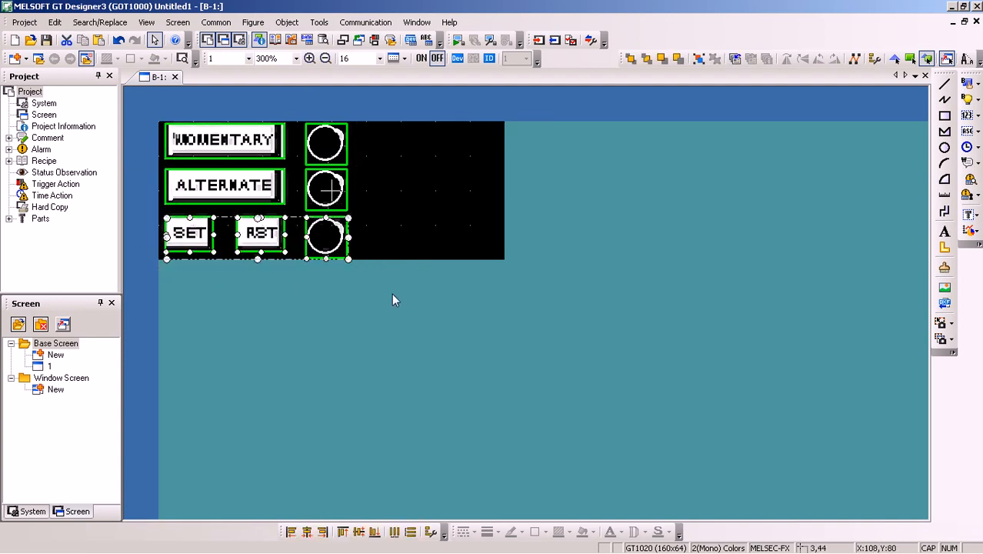
right_click(328, 243)
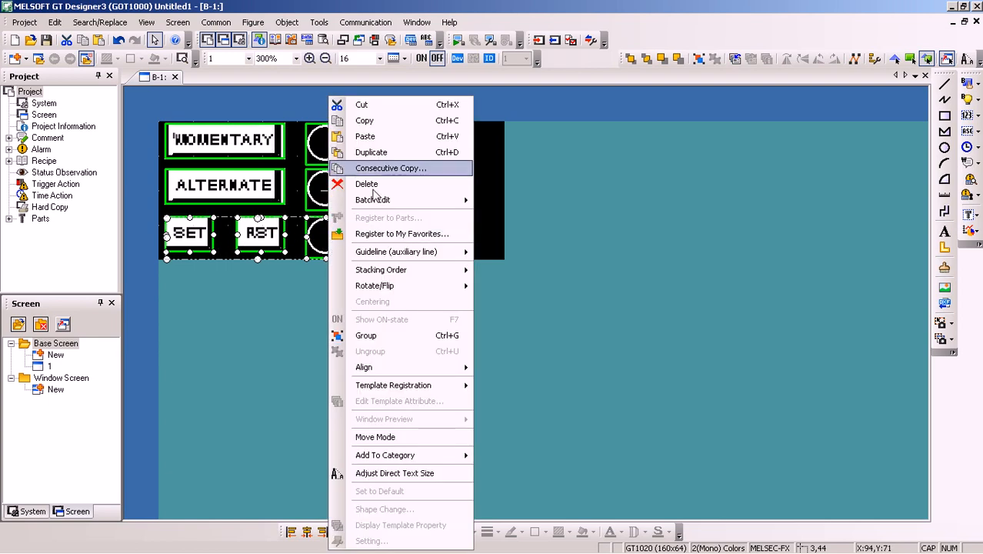
left_click(374, 153)
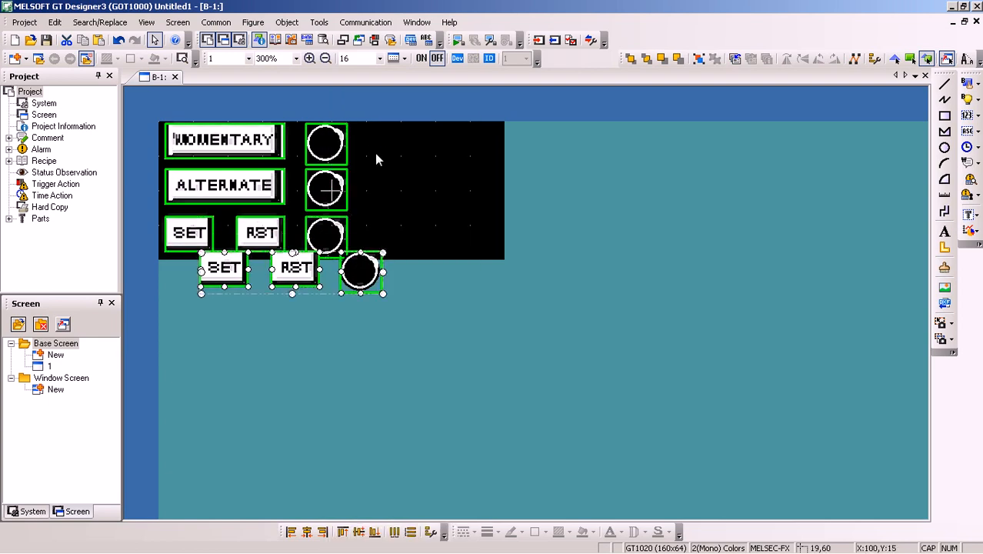
left_click_drag(219, 274, 379, 148)
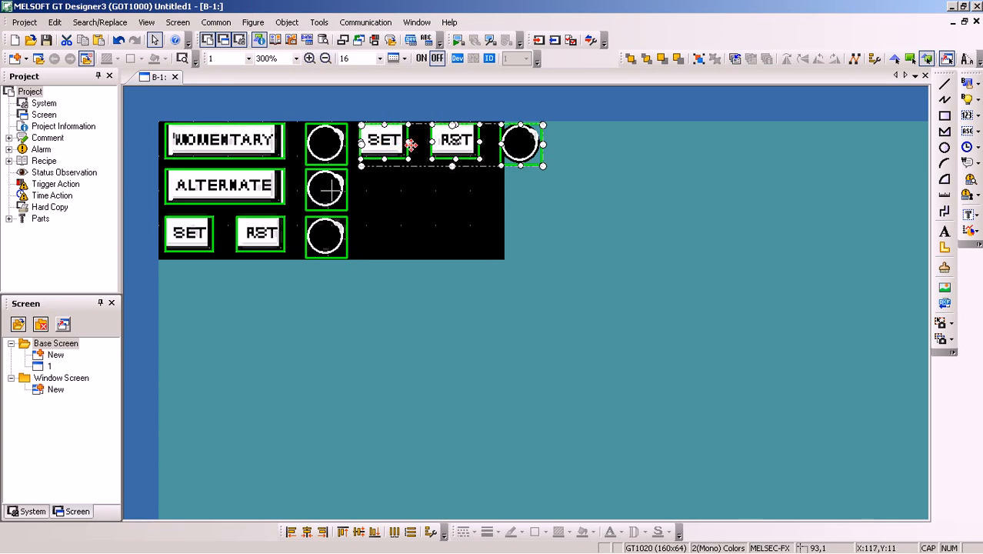
Narrow the copied SET and RST switches and move the RST switch and lamp closer so the group fits on the GOT screen
left_click(398, 159)
left_click(403, 148)
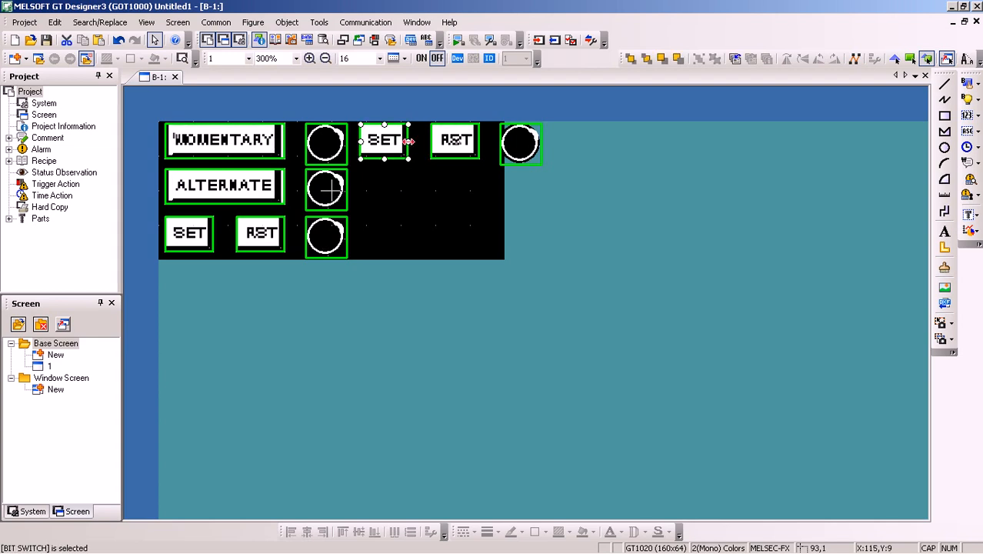
left_click_drag(408, 141, 396, 142)
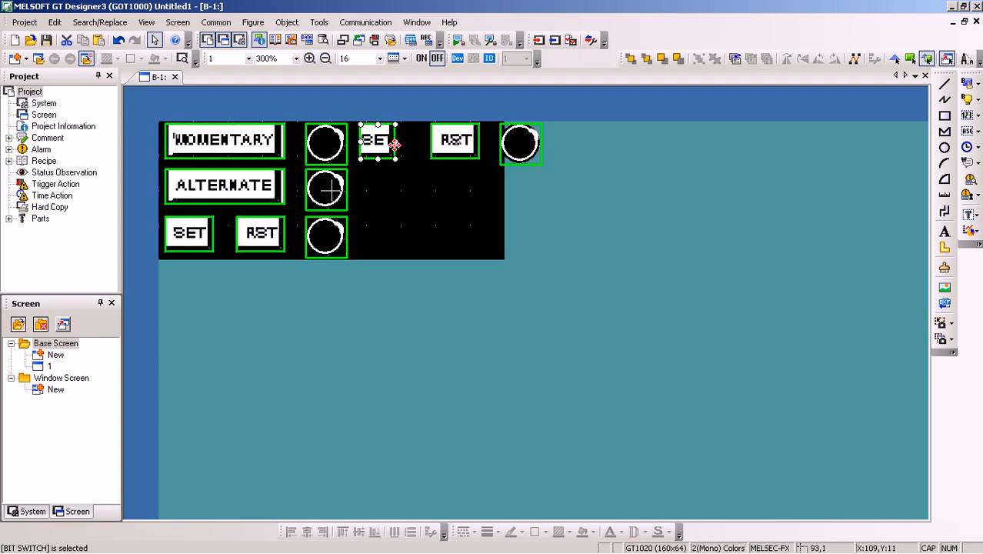
left_click(441, 148)
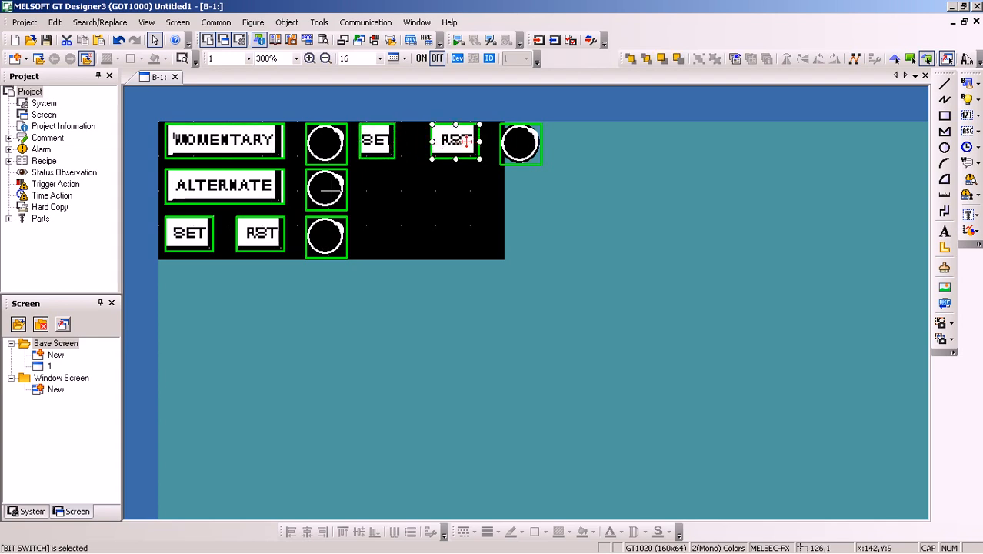
left_click_drag(479, 142, 422, 147)
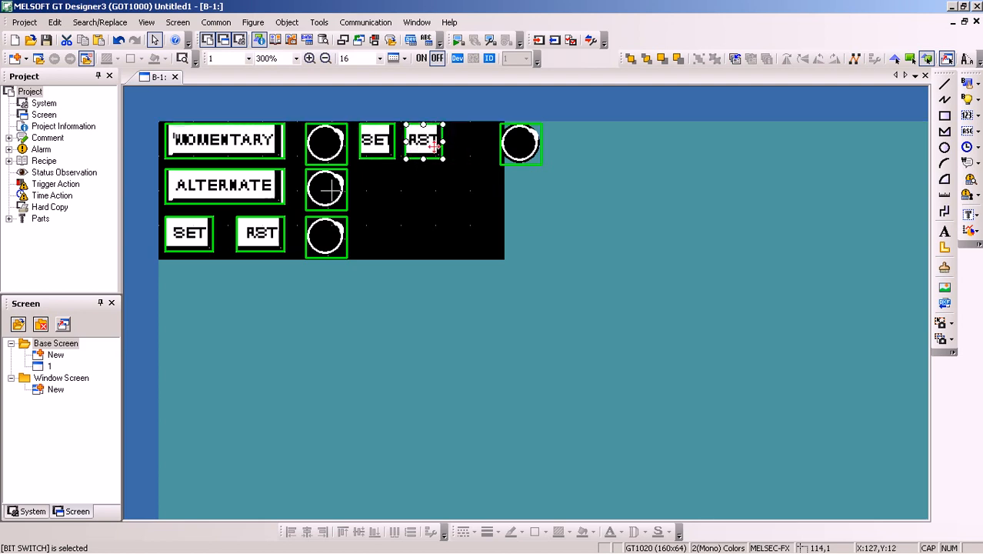
left_click(520, 142)
left_click_drag(520, 143, 478, 146)
left_click(471, 196)
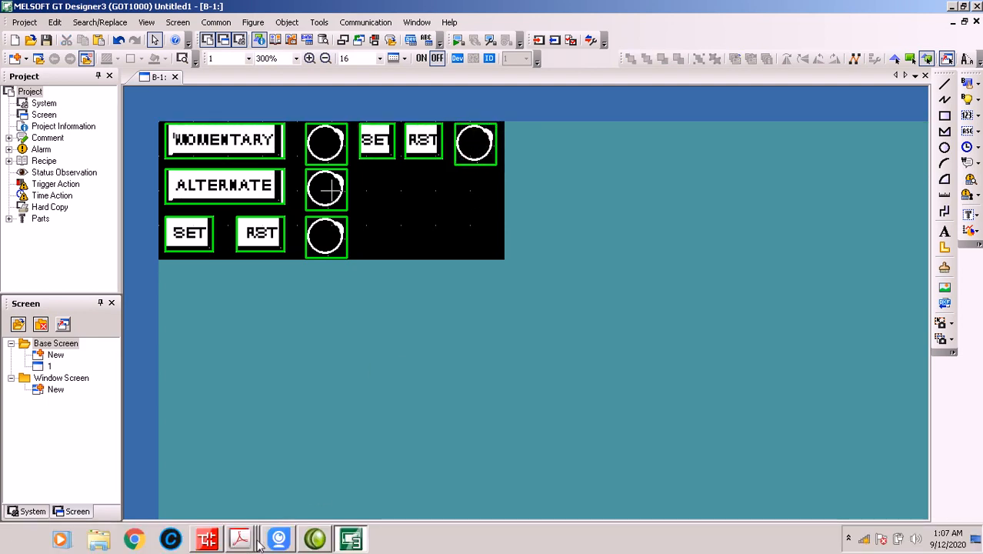
Check the output device in the GX Works2 ladder and set the copied lamp's device to Y0007 in GT Designer3
left_click(209, 540)
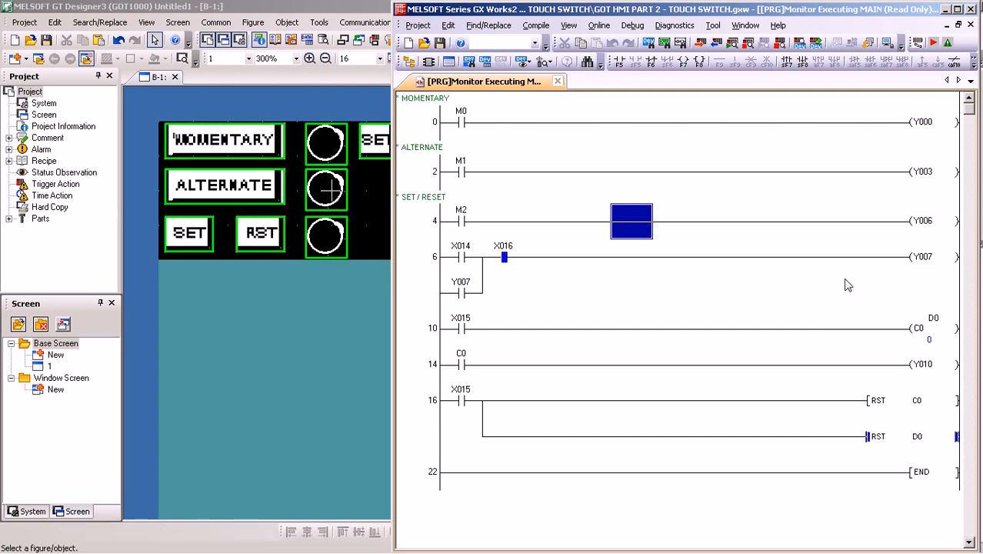
left_click(372, 227)
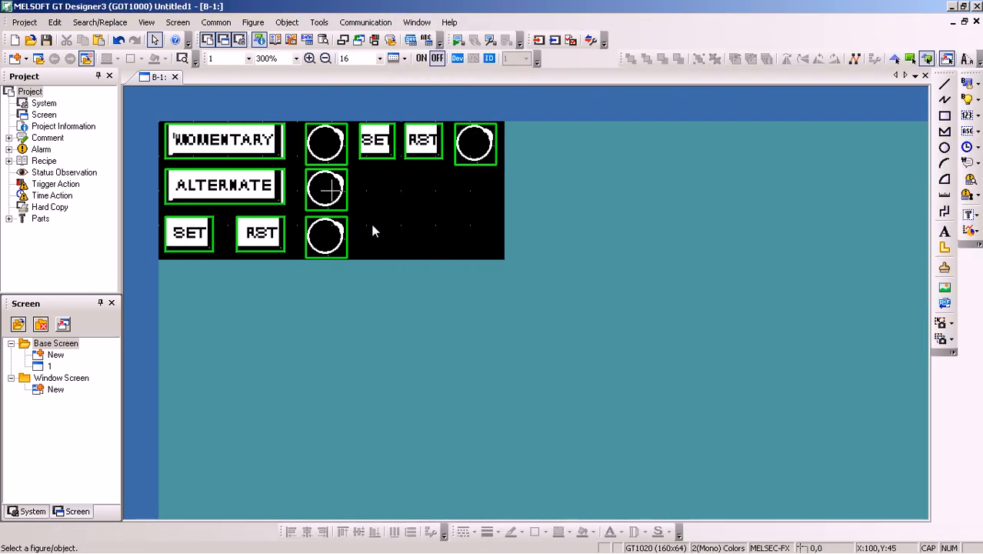
double_click(469, 151)
double_click(408, 150)
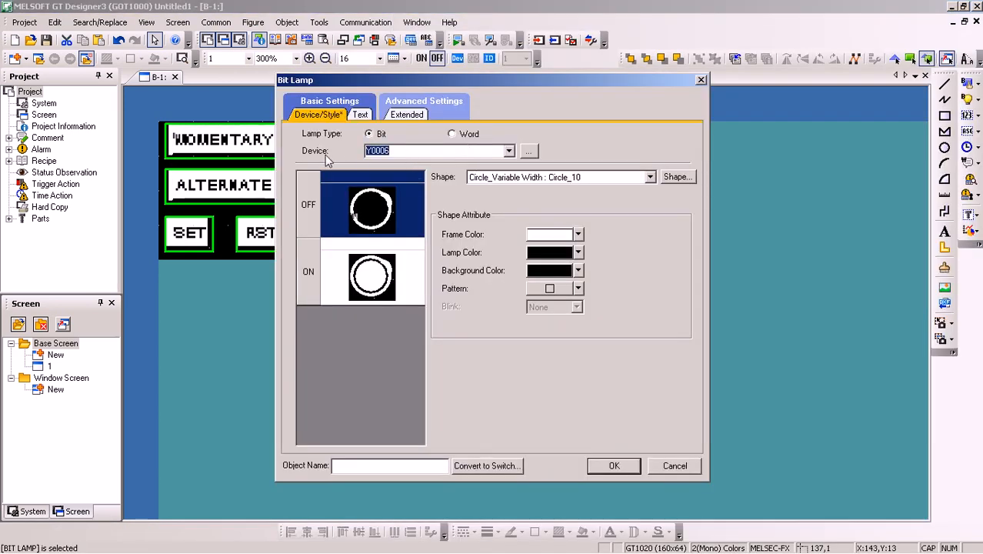
type("Y7")
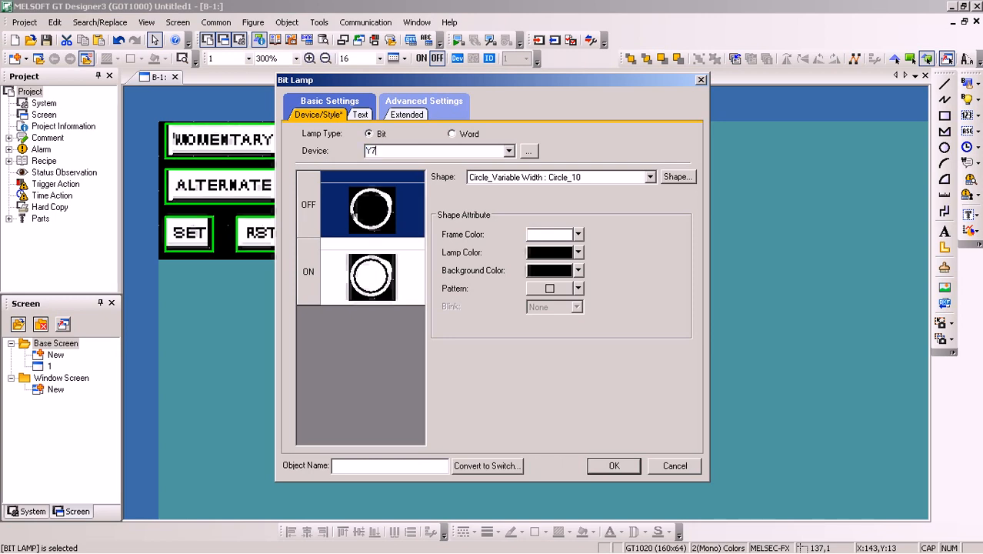
left_click(615, 467)
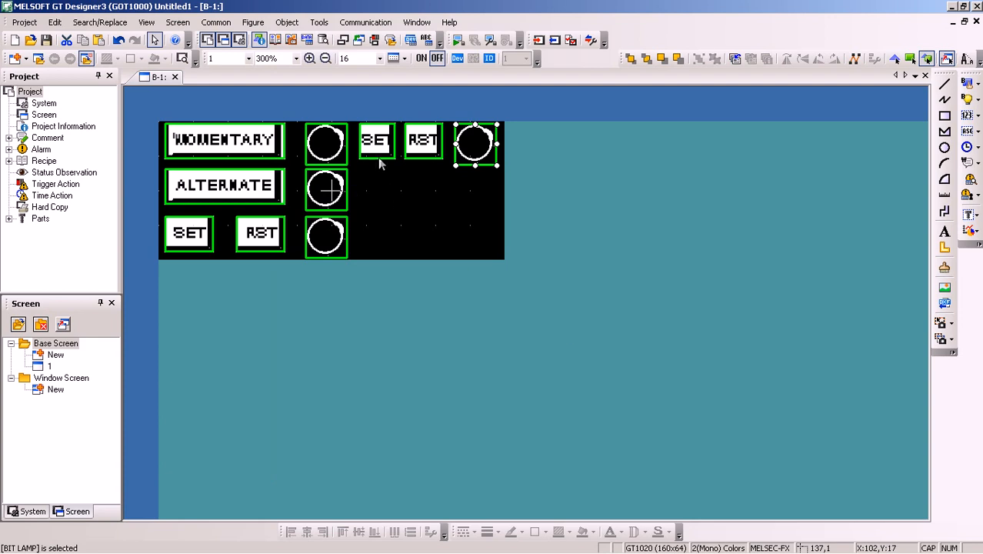
Set the copied SET switch in the first row to device X0014 with the Momentary action
double_click(378, 146)
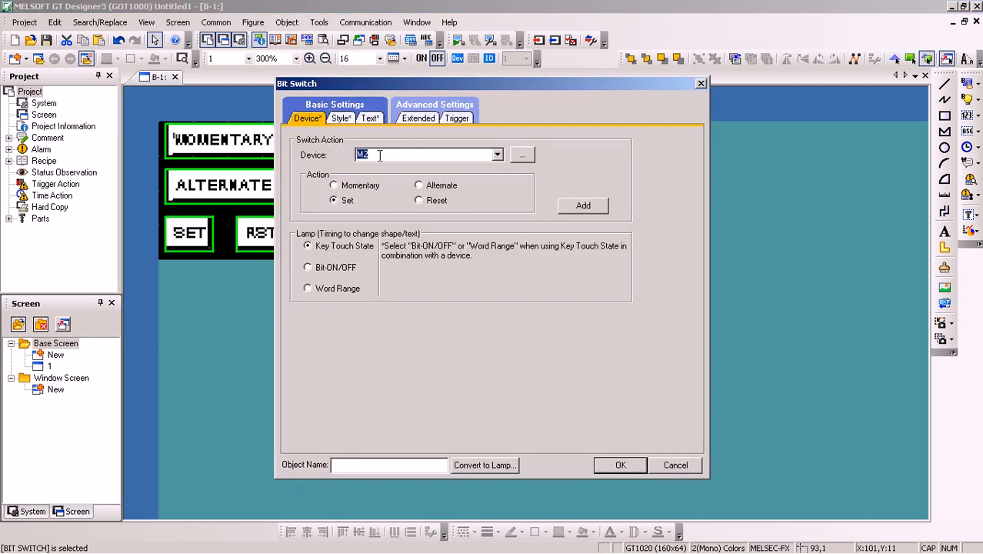
type("X14")
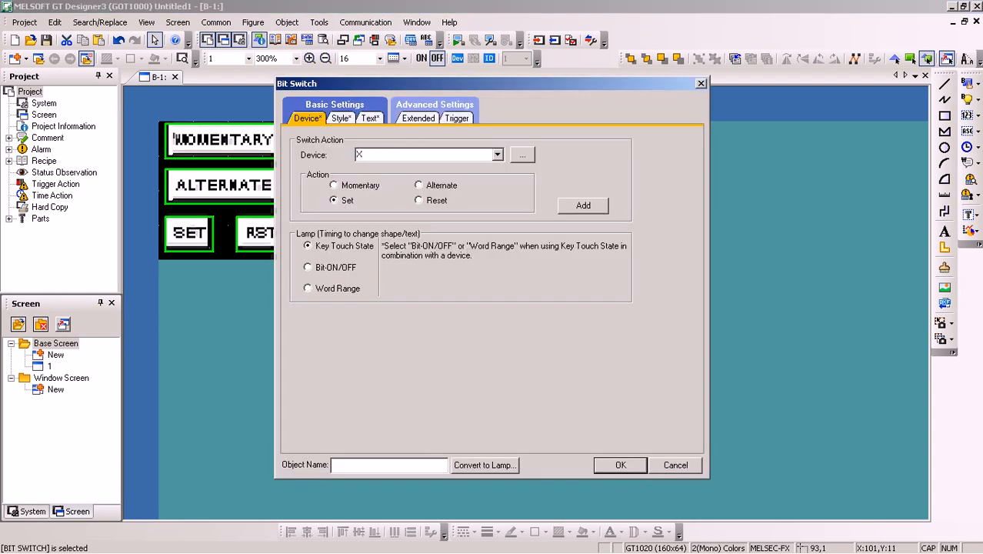
left_click(333, 185)
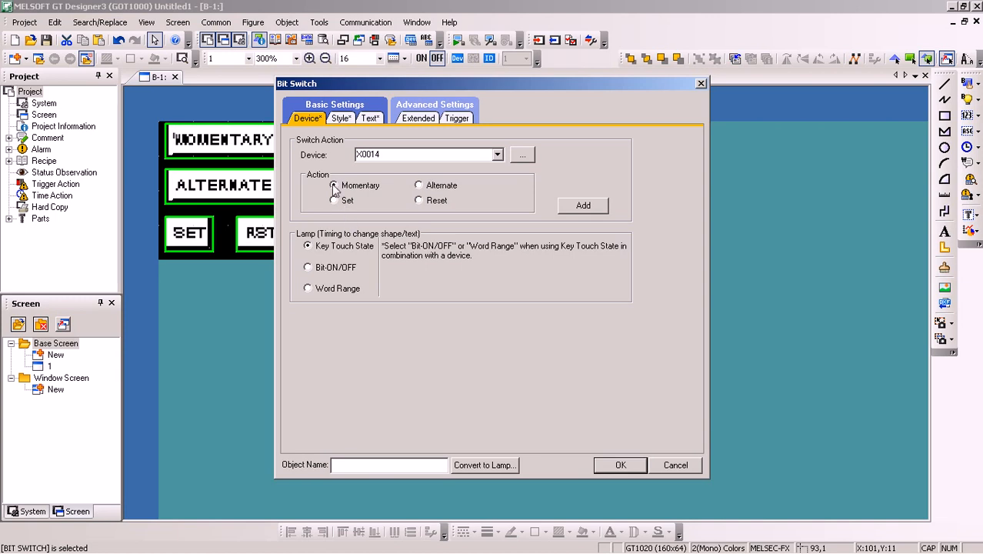
Apply the same text settings for OFF and ON on the X0014 switch and clear its SET label
left_click(370, 117)
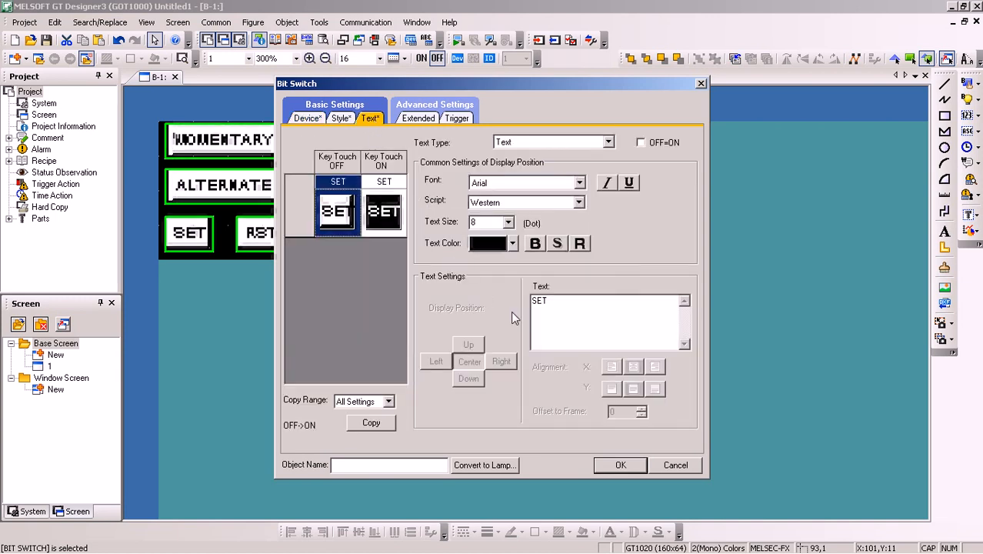
left_click_drag(560, 298, 442, 292)
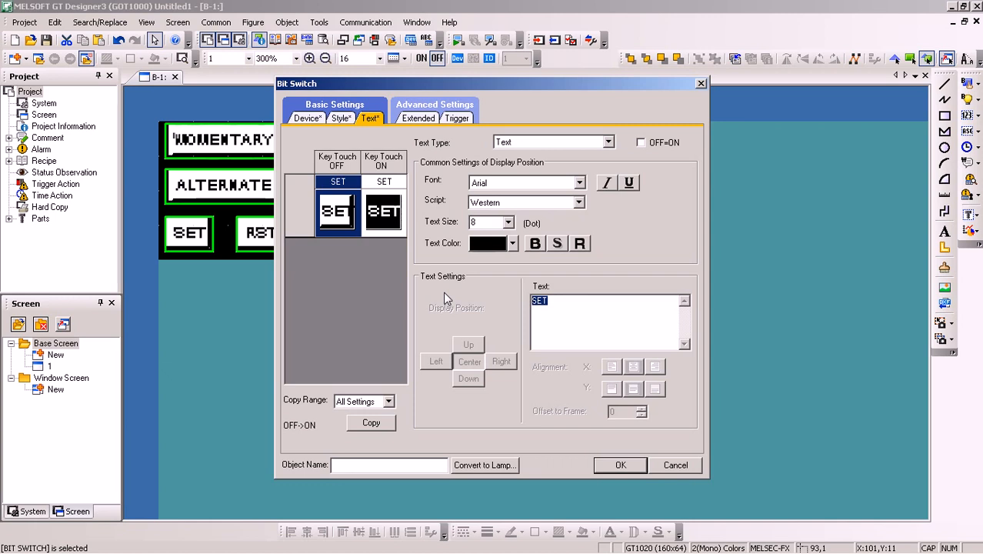
left_click(640, 143)
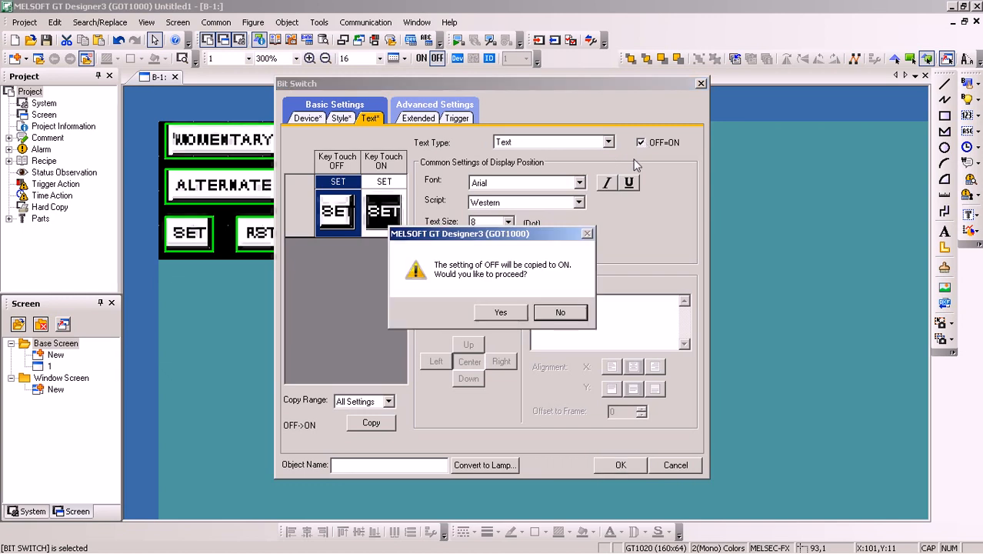
left_click(500, 312)
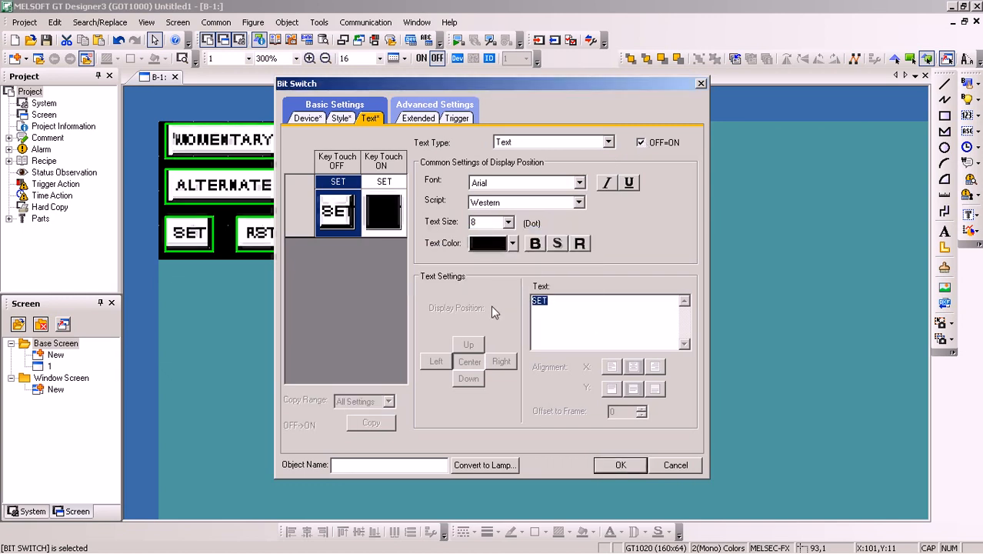
key("Delete")
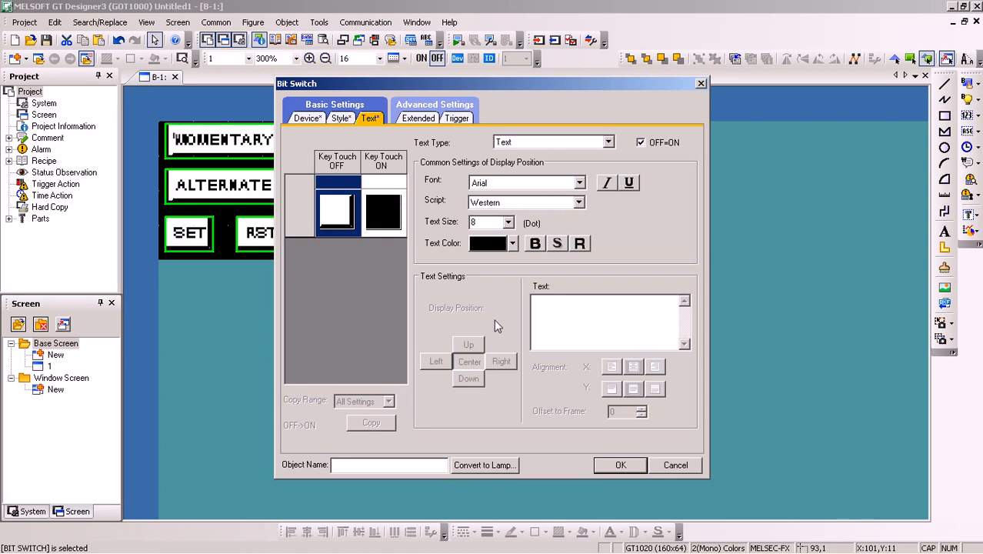
left_click(307, 118)
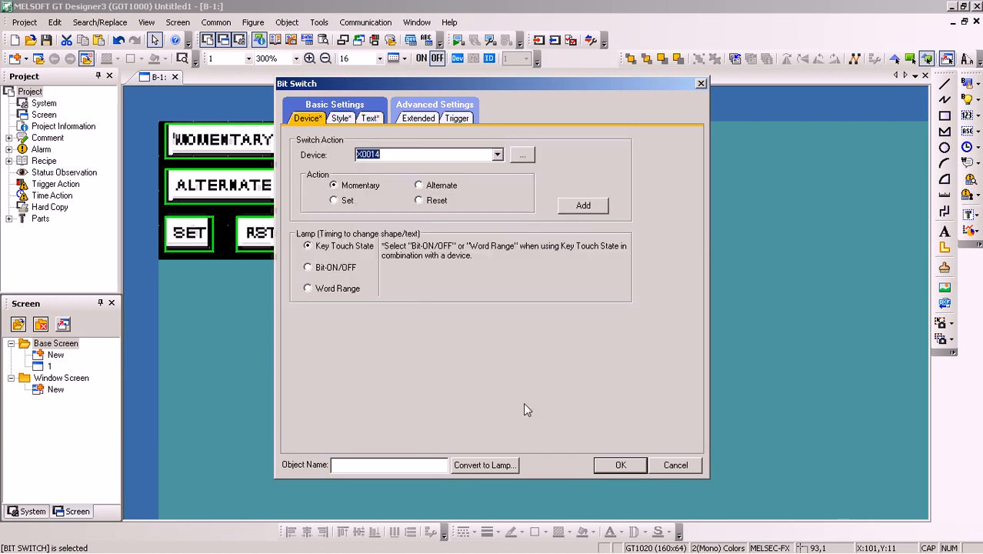
left_click(596, 465)
left_click(389, 309)
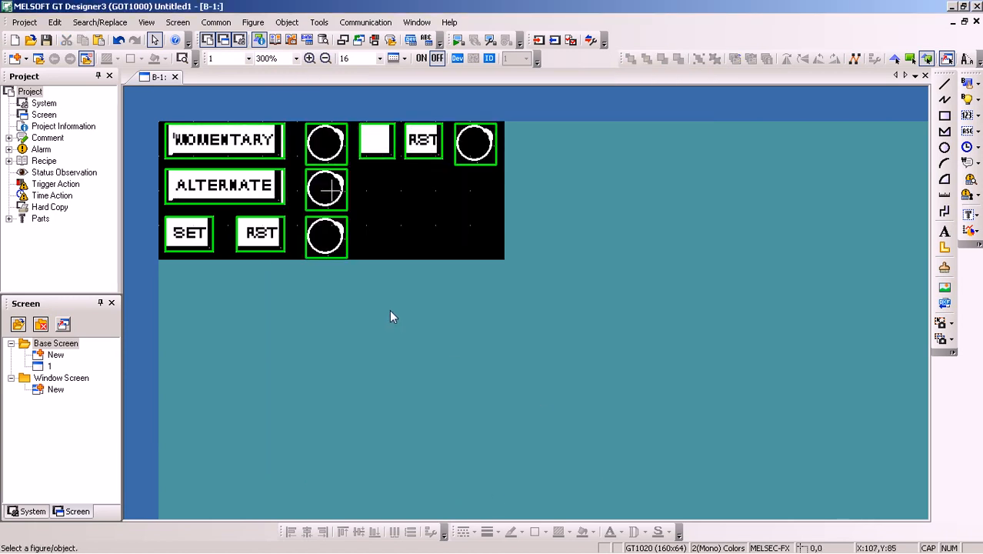
Set the copied RST switch's device to X16, share its text settings between OFF and ON, and clear its label
double_click(419, 150)
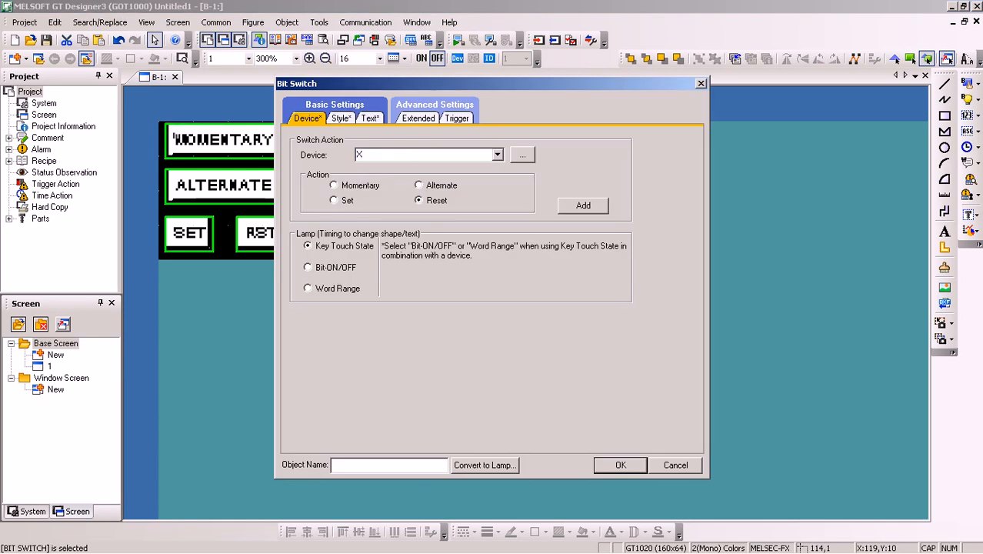
left_click(366, 119)
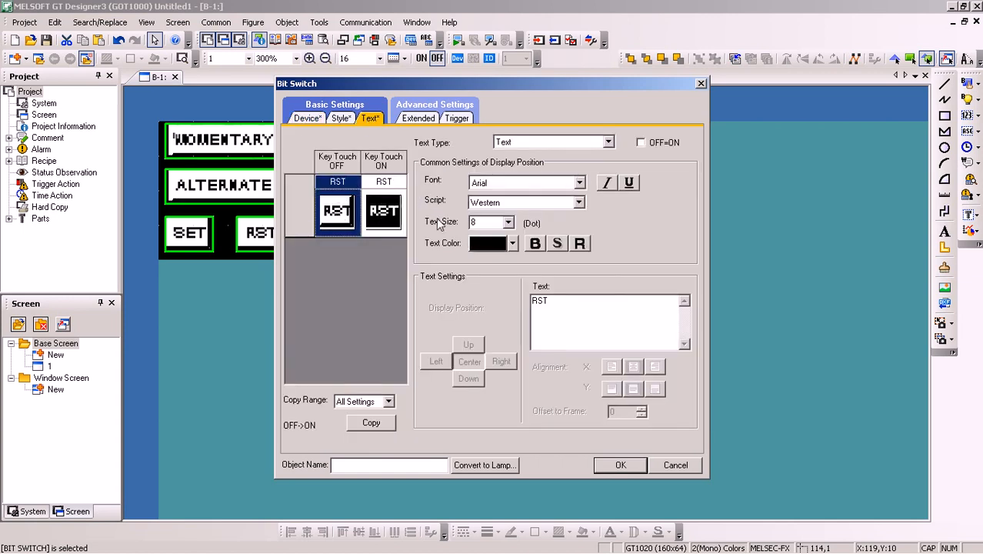
left_click(640, 142)
left_click(515, 312)
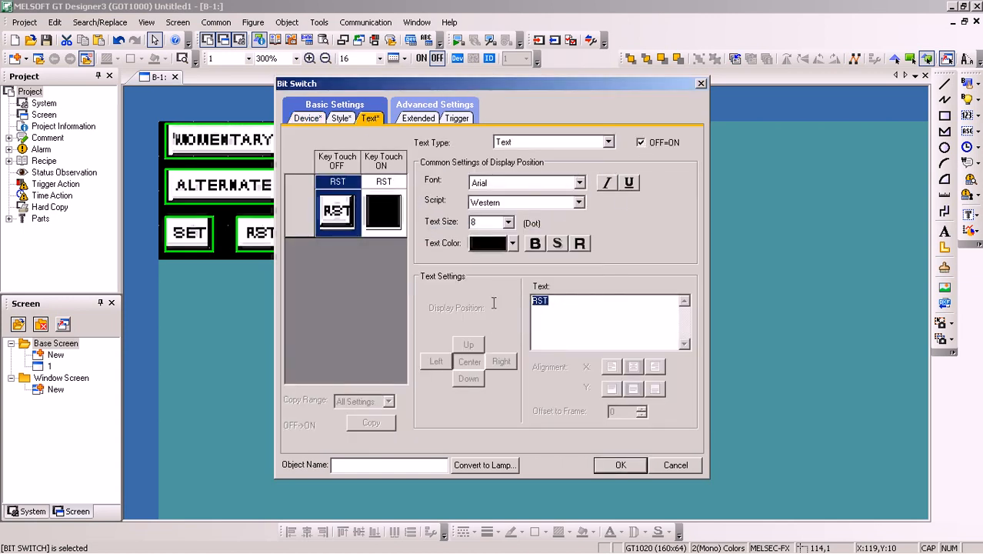
key("Delete")
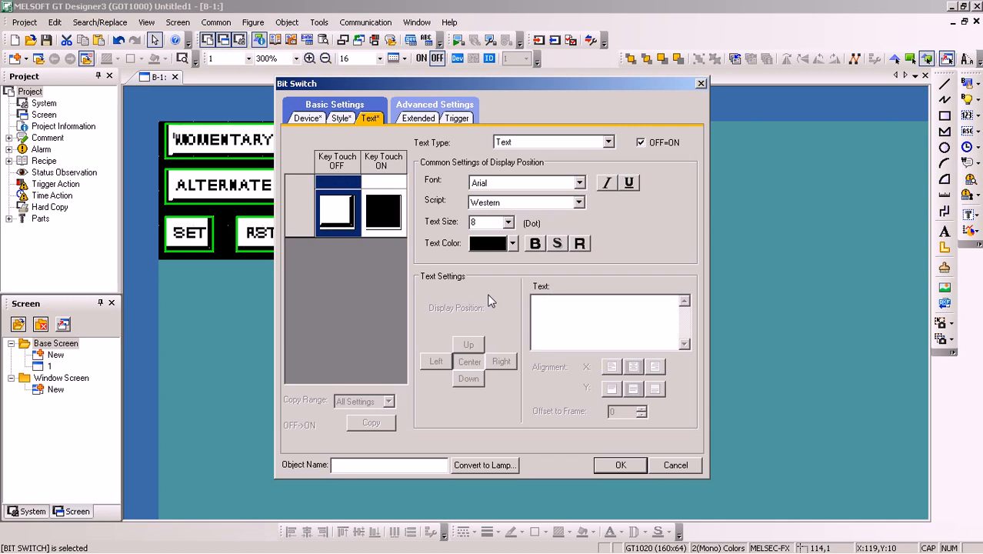
left_click(620, 464)
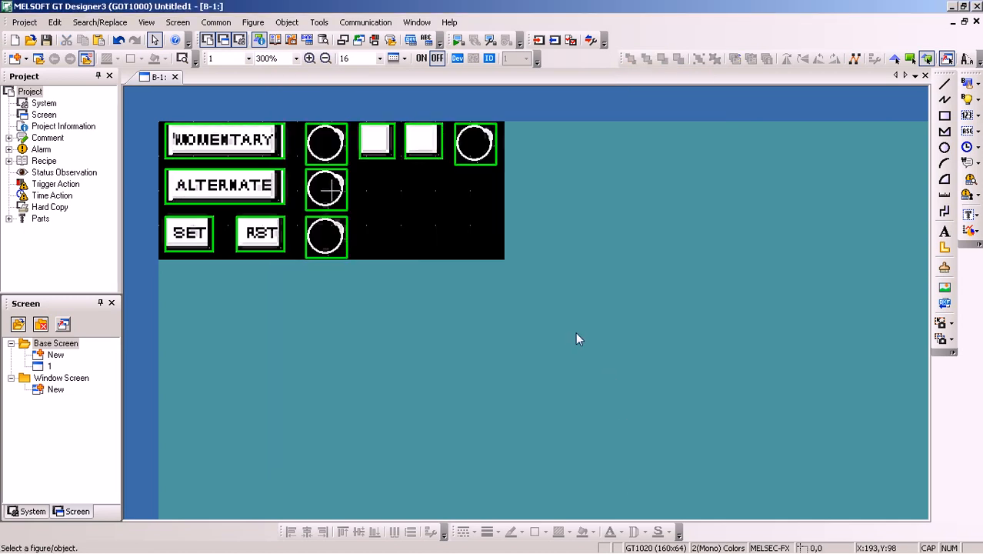
mouse_move(927, 550)
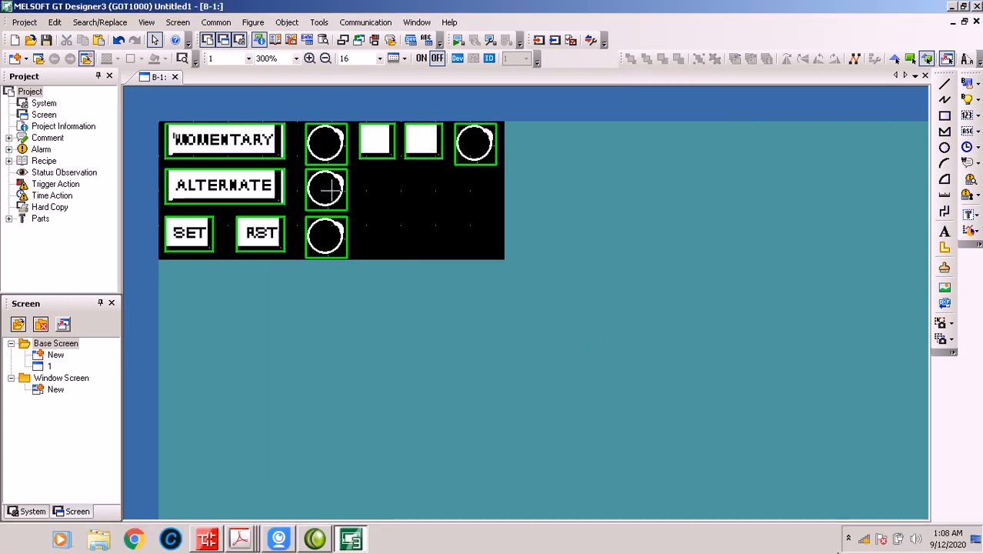
left_click(844, 538)
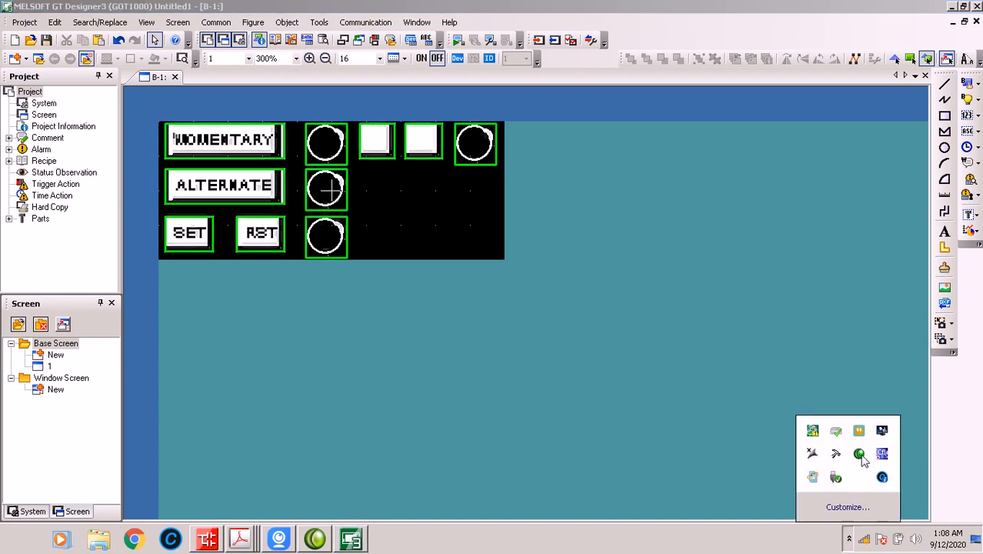
right_click(860, 455)
left_click(827, 377)
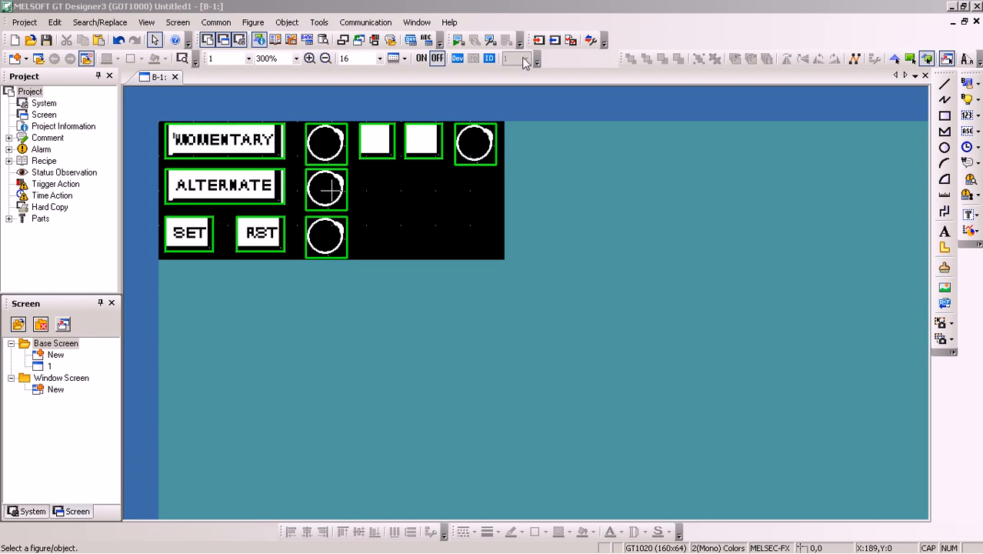
Bring up the iVCam view of the GOT and open GT Designer3's Communicate with GOT settings for writing
mouse_move(176, 551)
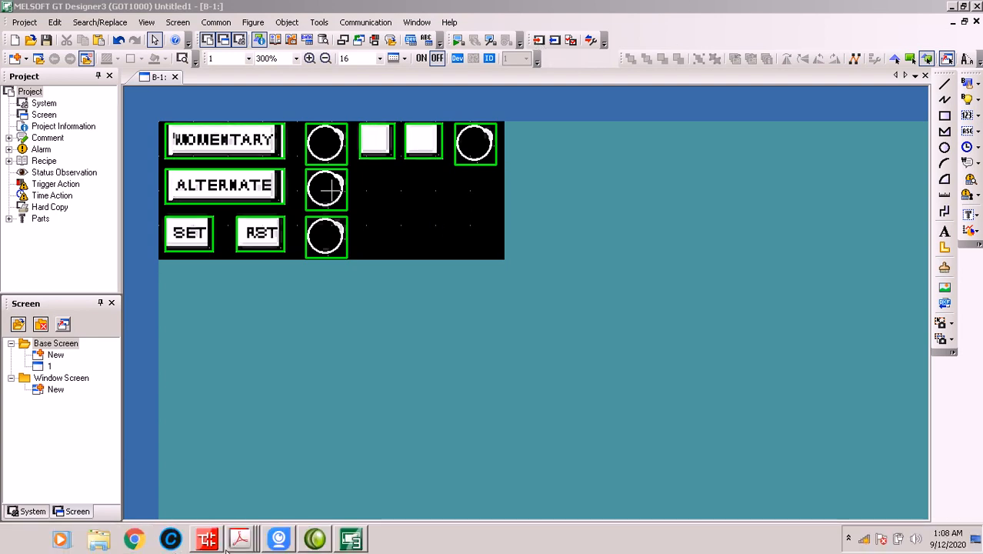
left_click(273, 545)
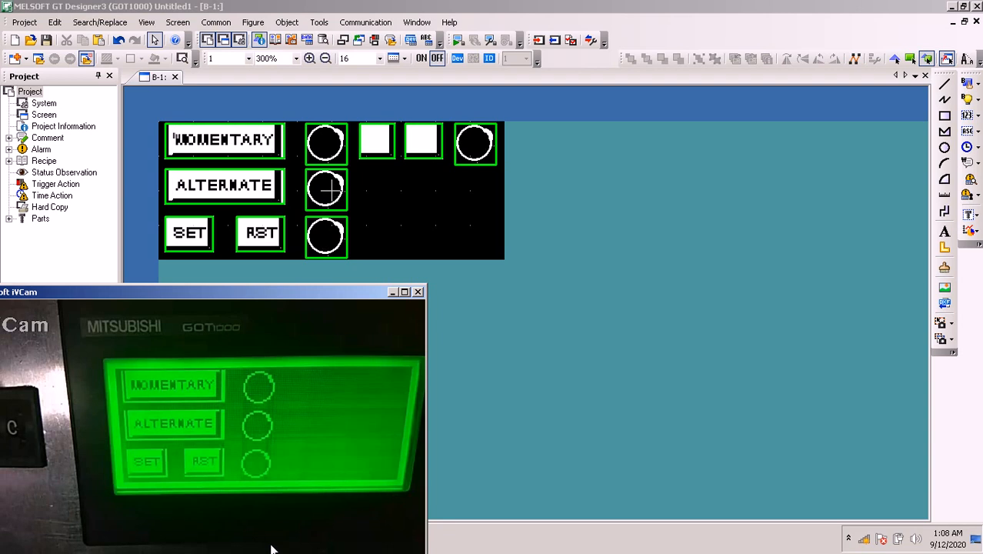
left_click(537, 40)
left_click(586, 395)
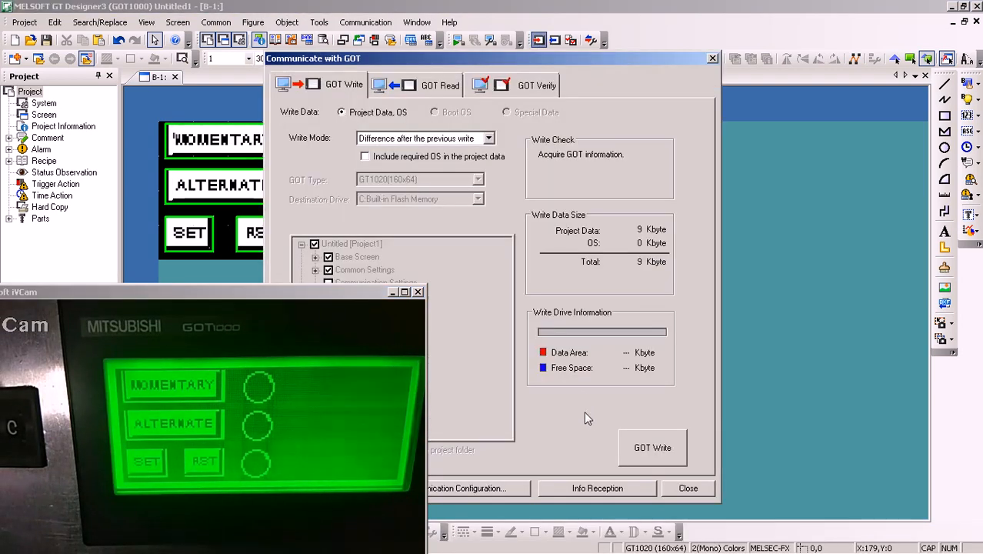
Try twice to write the project data to the GOT, dismissing each message
left_click(639, 440)
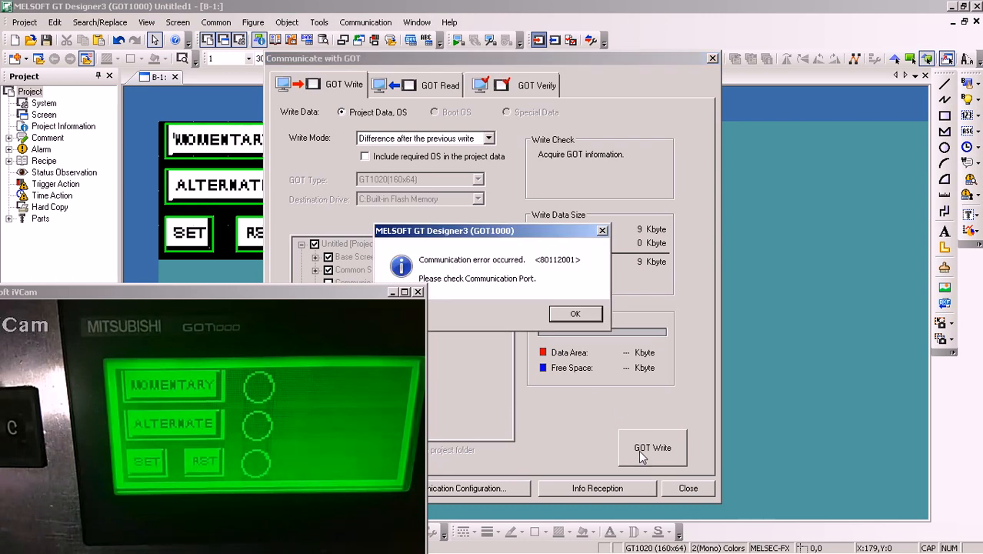
left_click(575, 313)
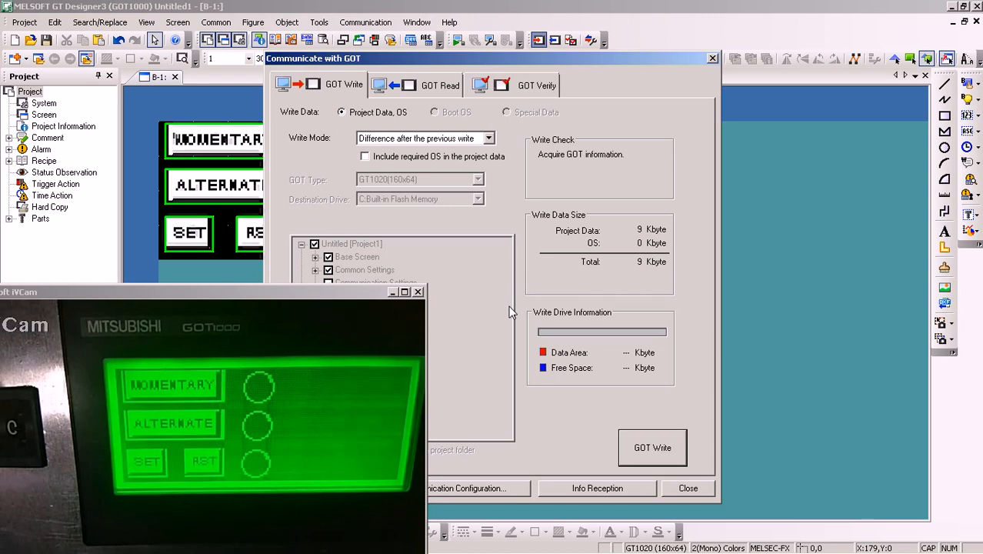
left_click(666, 454)
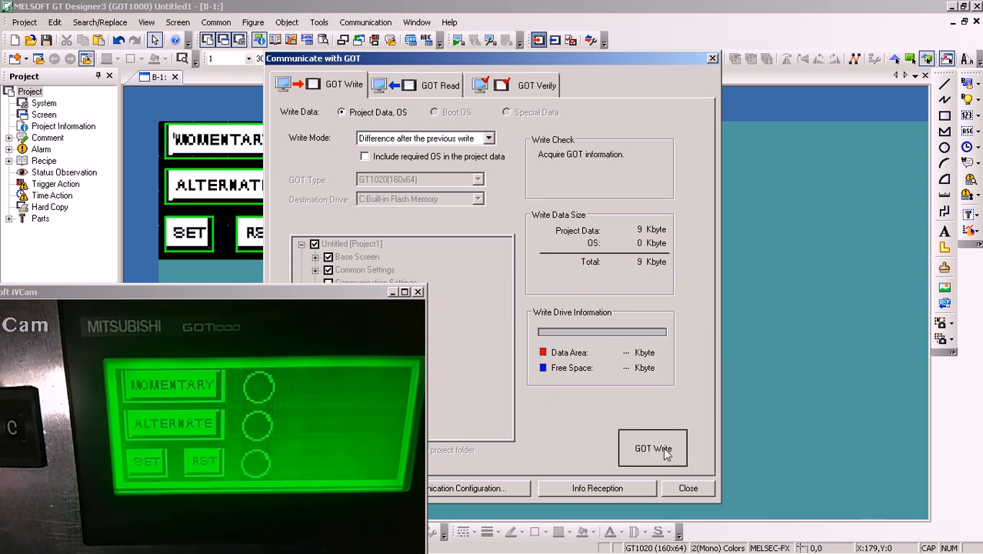
left_click(564, 314)
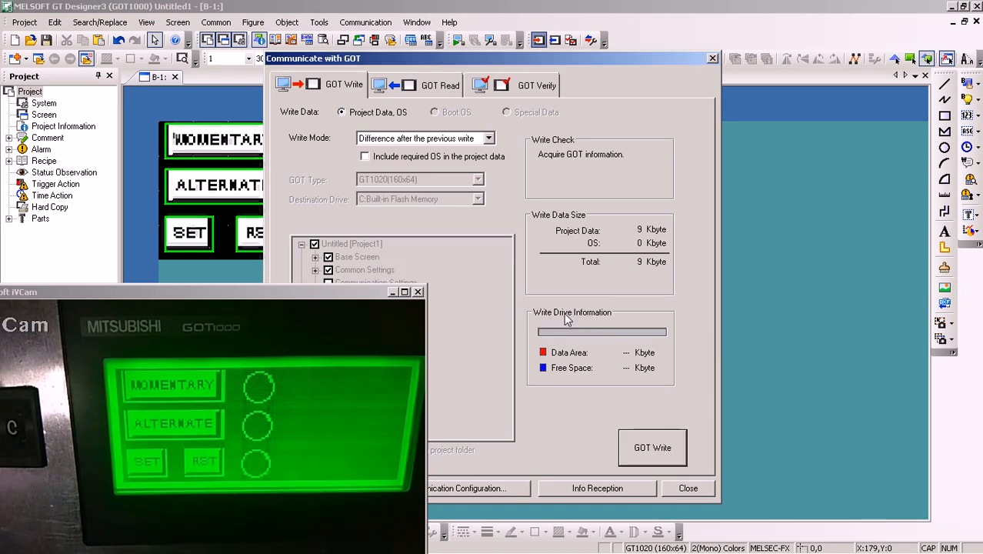
Minimize the iVCam window and switch to GX Works2 to stop monitoring the ladder program
left_click_drag(289, 294, 205, 316)
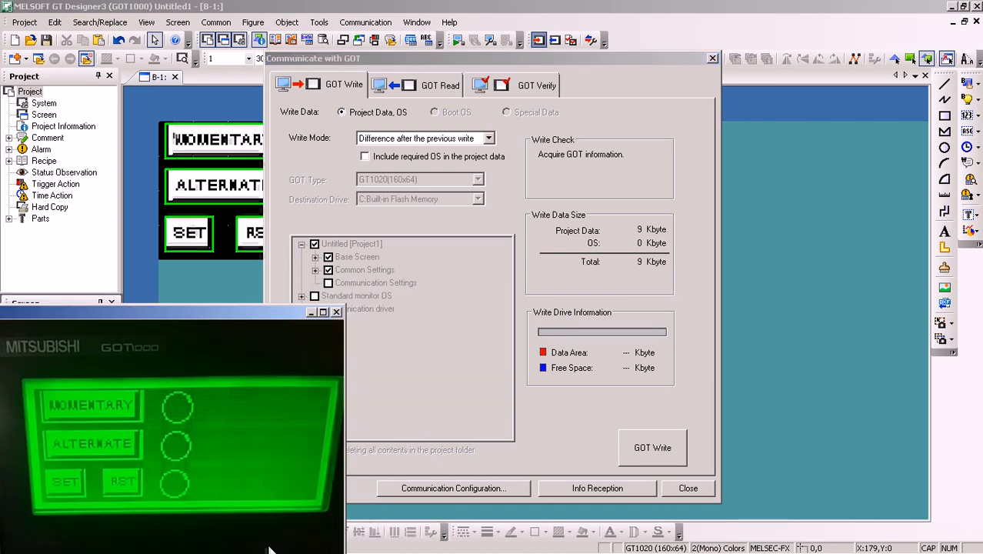
left_click(311, 311)
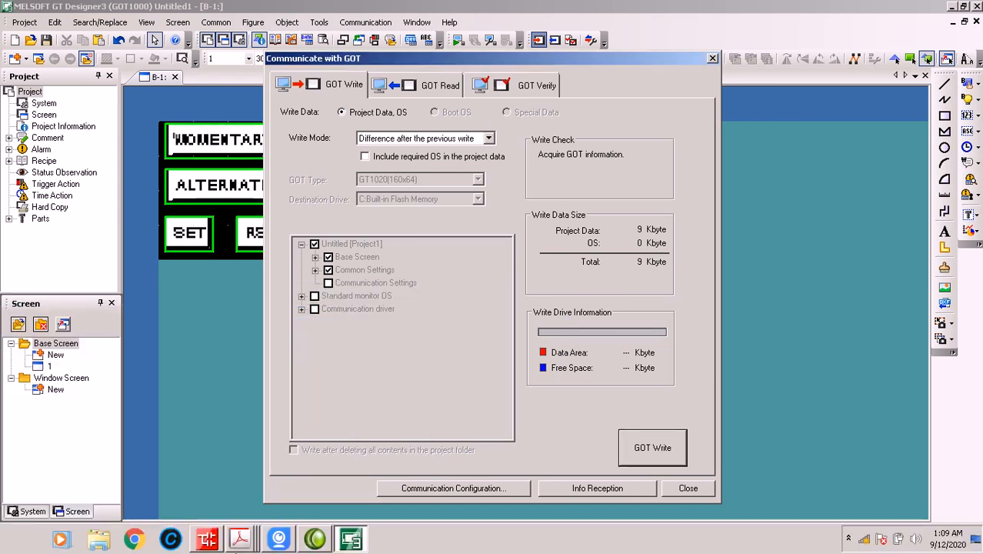
left_click(351, 539)
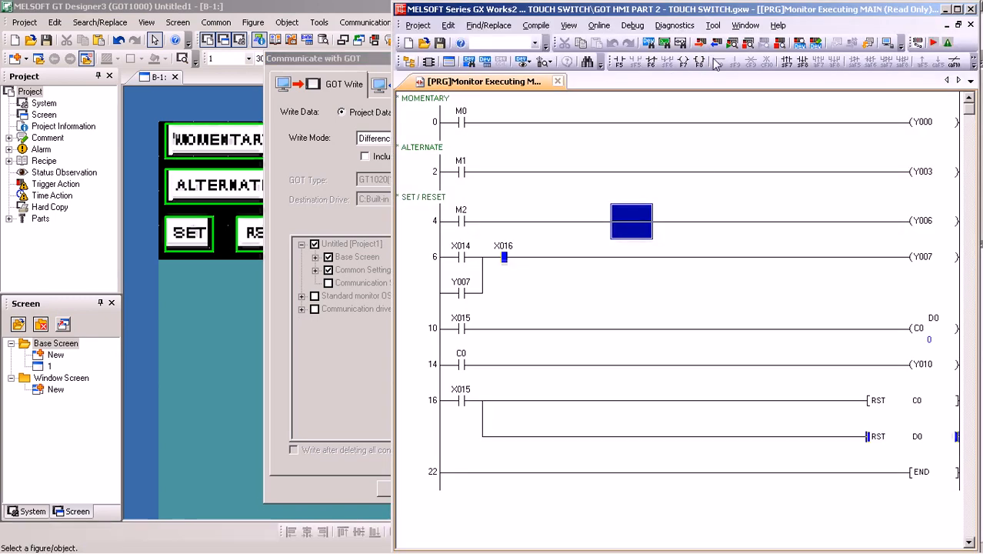
left_click(752, 44)
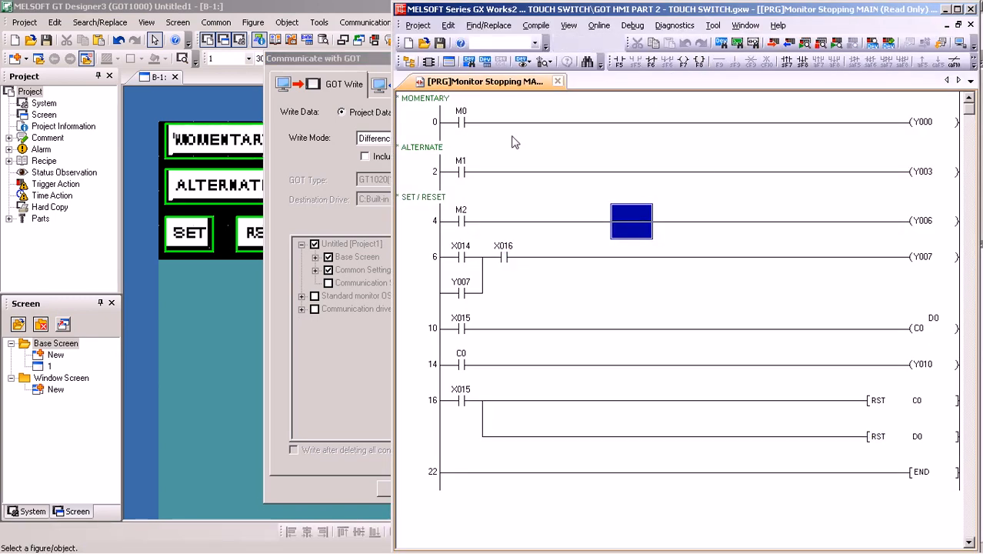
Return to GT Designer3, write the project data to the GOT, and close the communication dialog
left_click(353, 373)
left_click(651, 452)
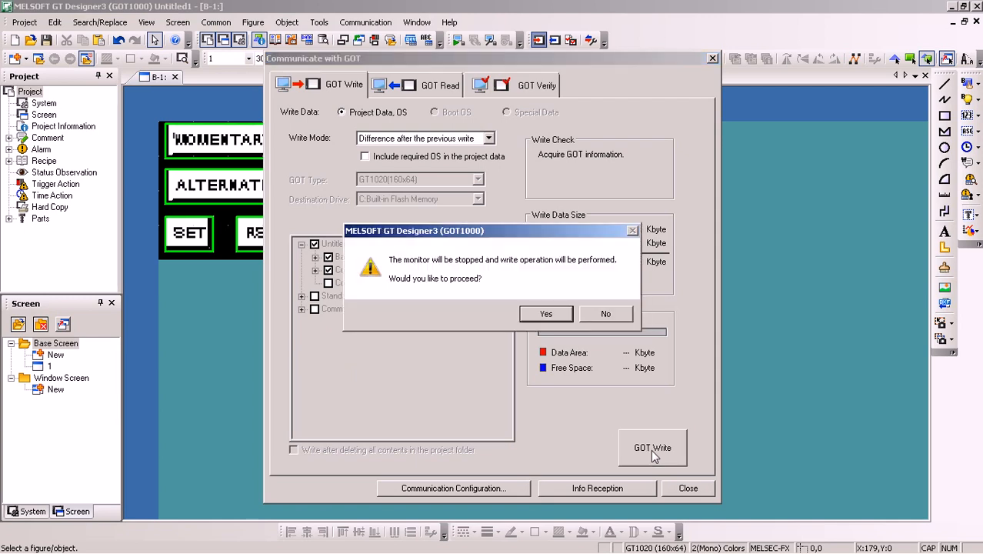
left_click(545, 314)
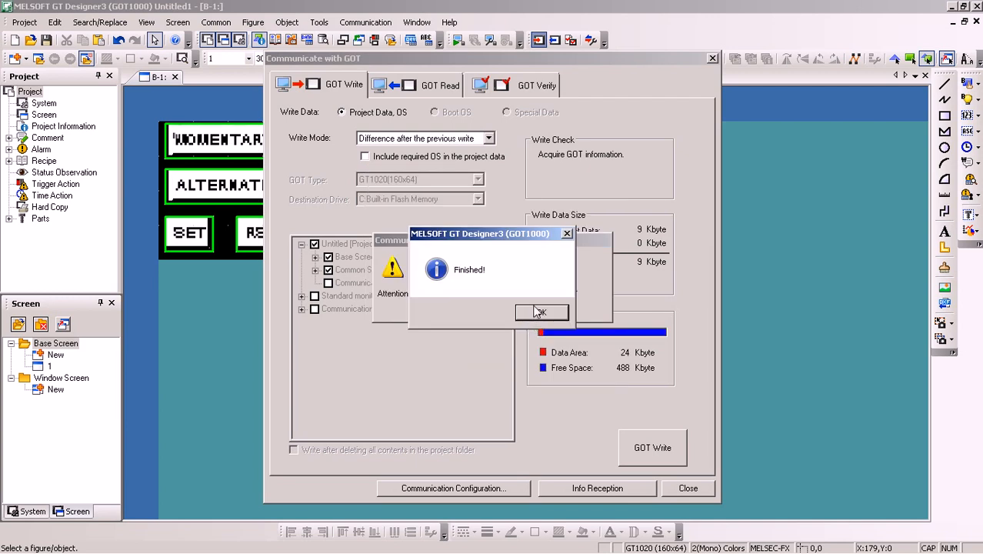
left_click(535, 310)
left_click(687, 487)
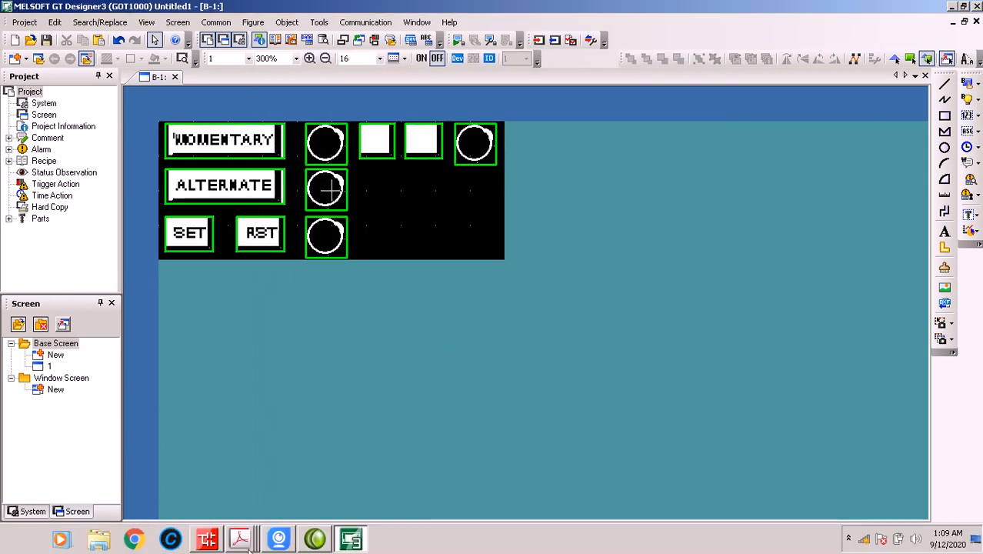
Restore the iVCam window and move it up to show the whole GOT screen and the COM terminals
left_click(288, 546)
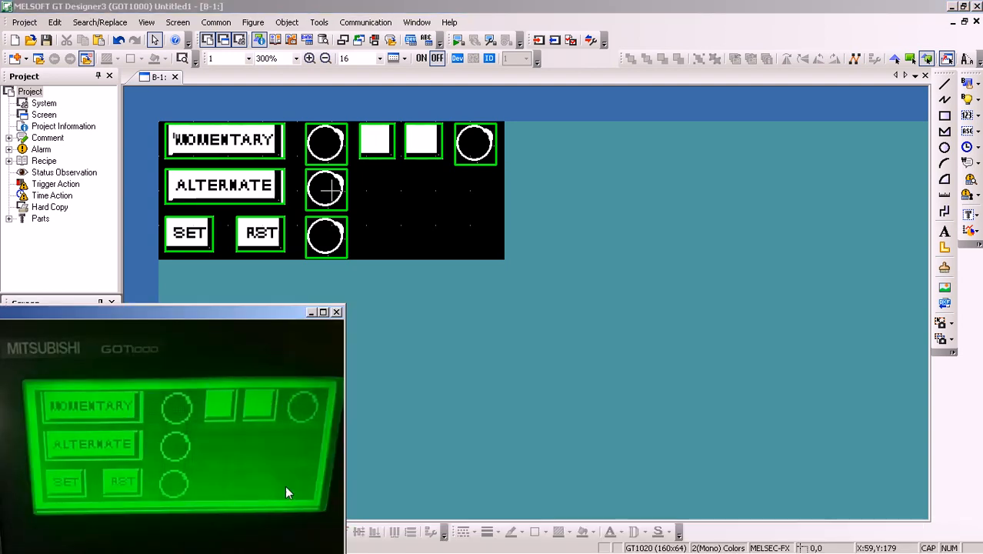
mouse_move(439, 553)
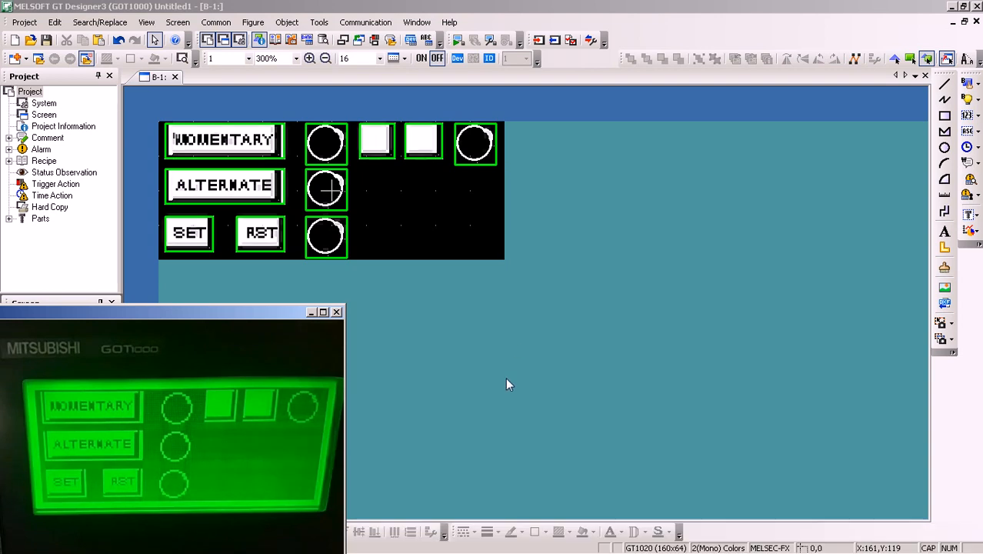
left_click_drag(223, 319, 229, 202)
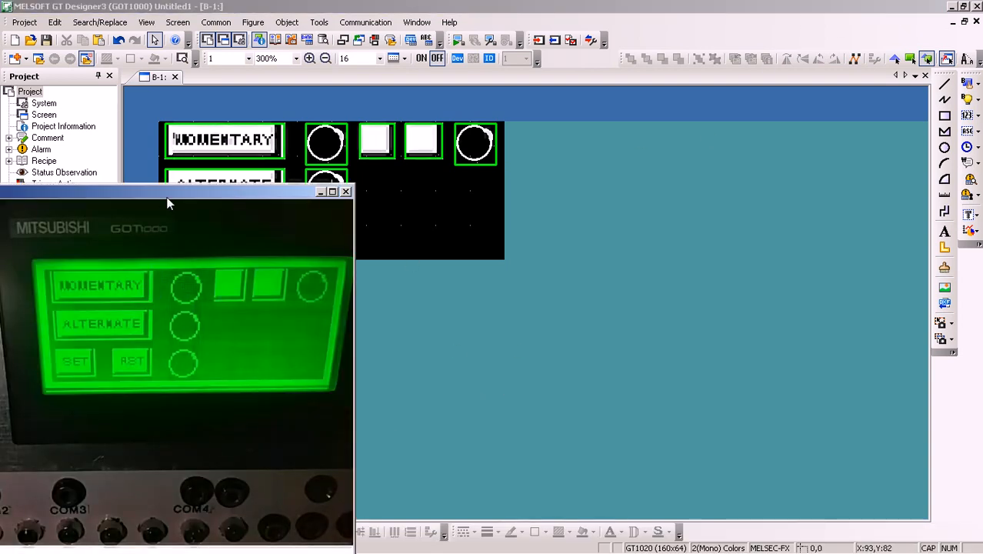
Switch to GX Works2, place the iVCam window beside the ladder program, and start monitoring
left_click_drag(166, 193, 206, 130)
mouse_move(170, 549)
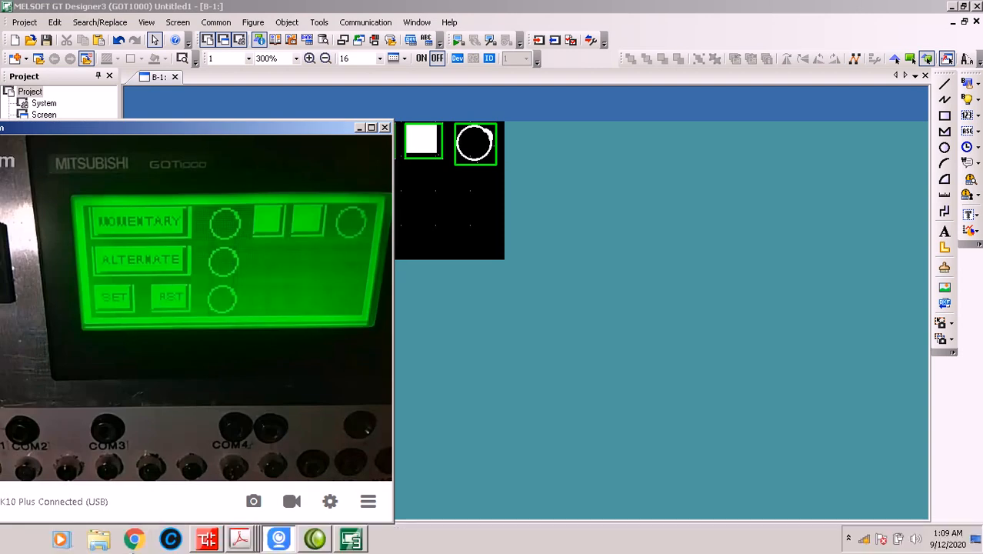
left_click(206, 539)
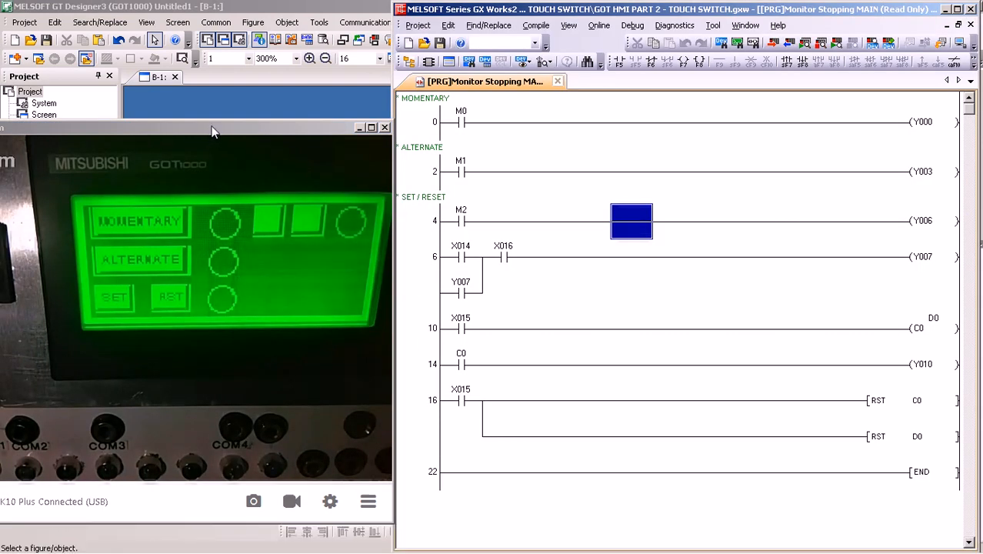
left_click_drag(212, 124, 234, 304)
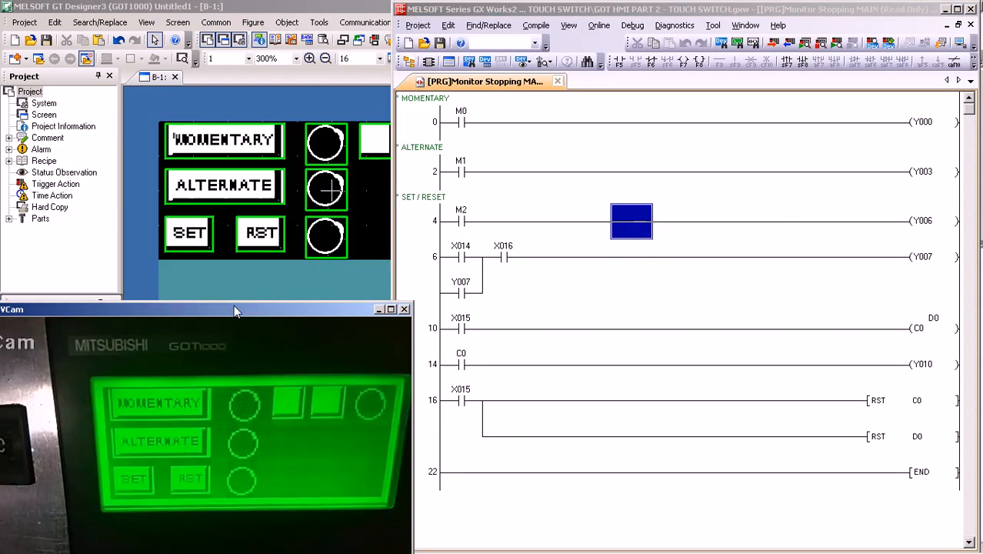
left_click(805, 44)
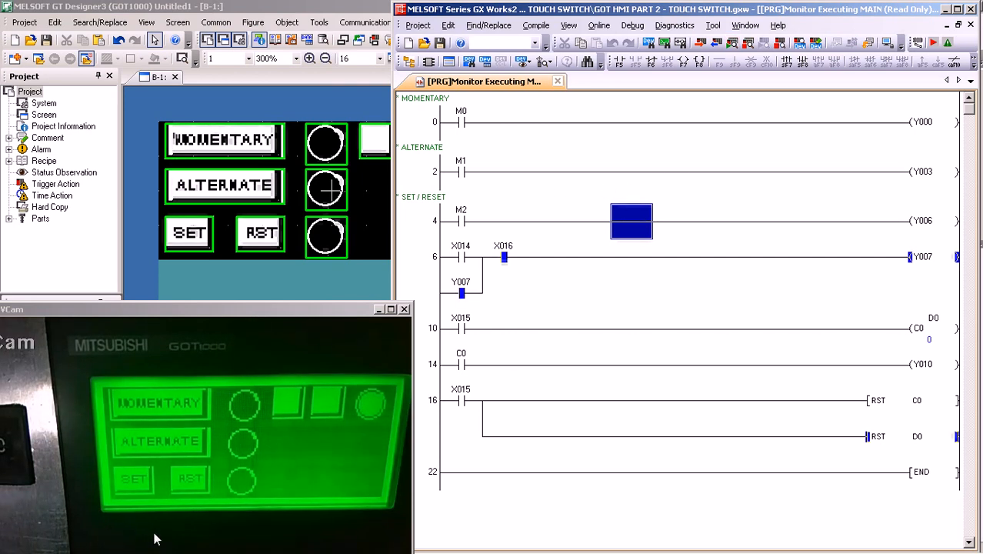
Reposition the iVCam window to show the whole GOT screen, and minimize it and GX Works2 to return to GT Designer3
left_click_drag(196, 306, 205, 201)
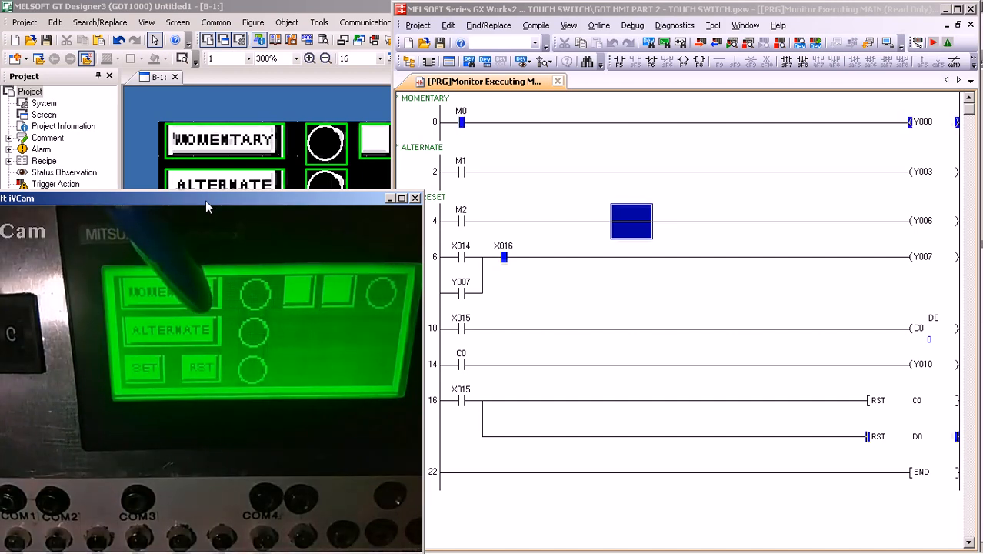
left_click_drag(206, 200, 280, 187)
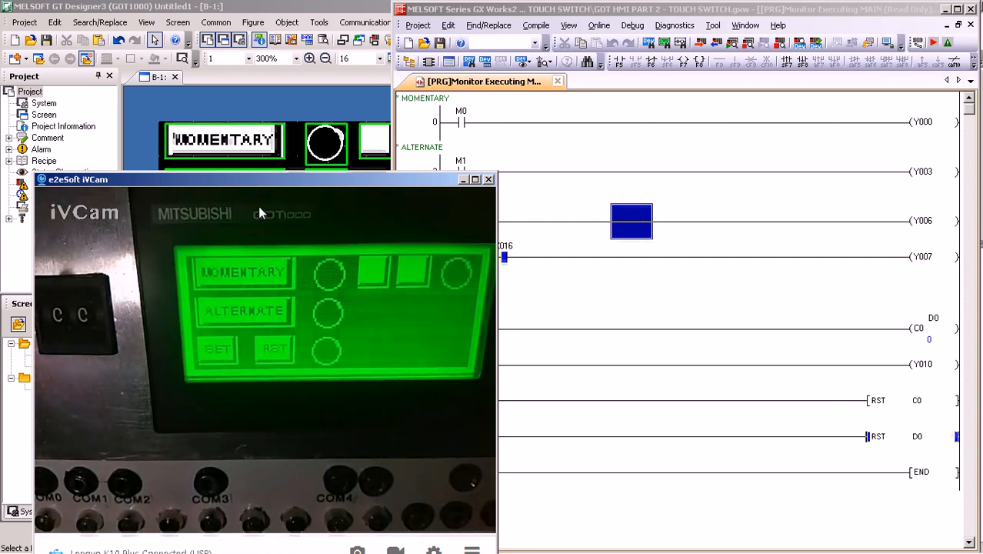
left_click(463, 180)
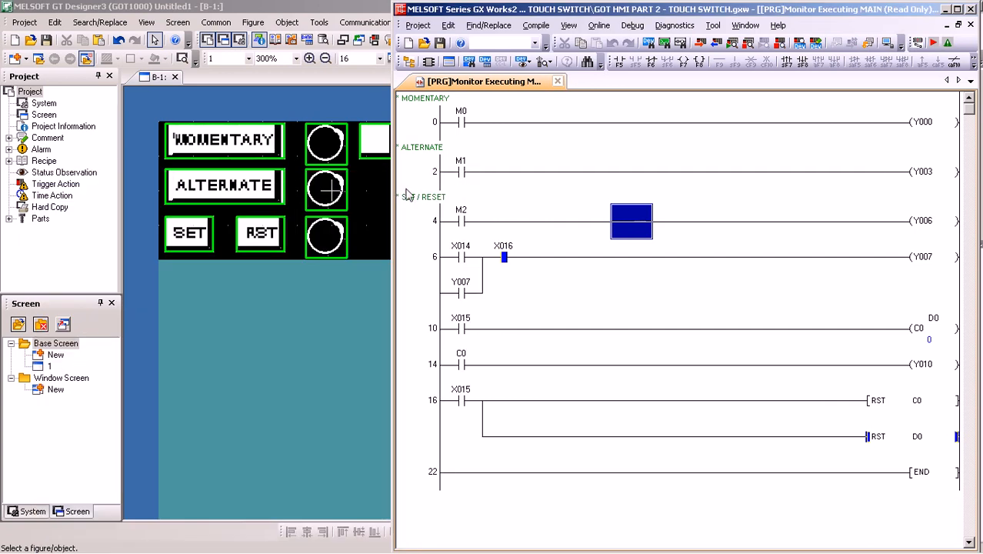
left_click(945, 9)
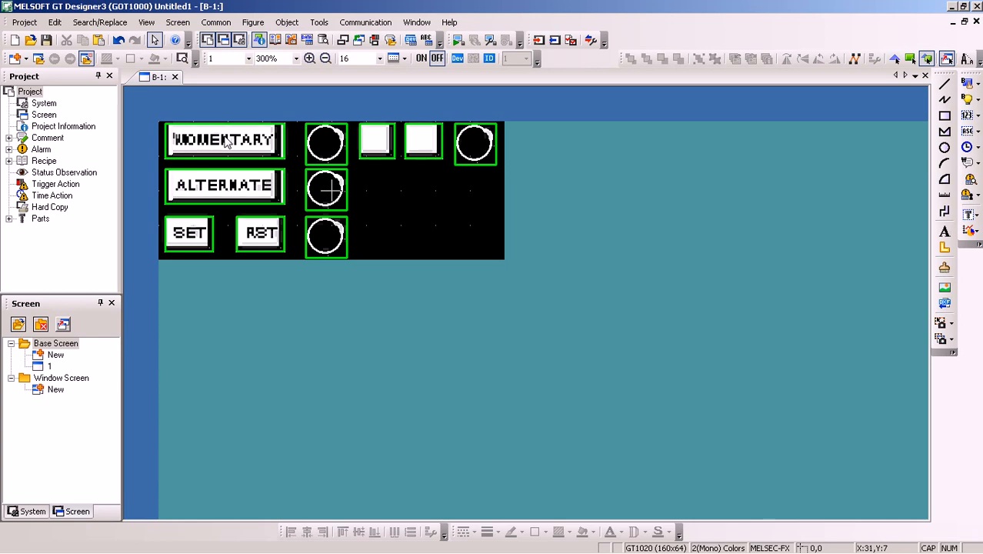
Open the MOMENTARY switch's extended settings and set its delay to OFF
double_click(226, 143)
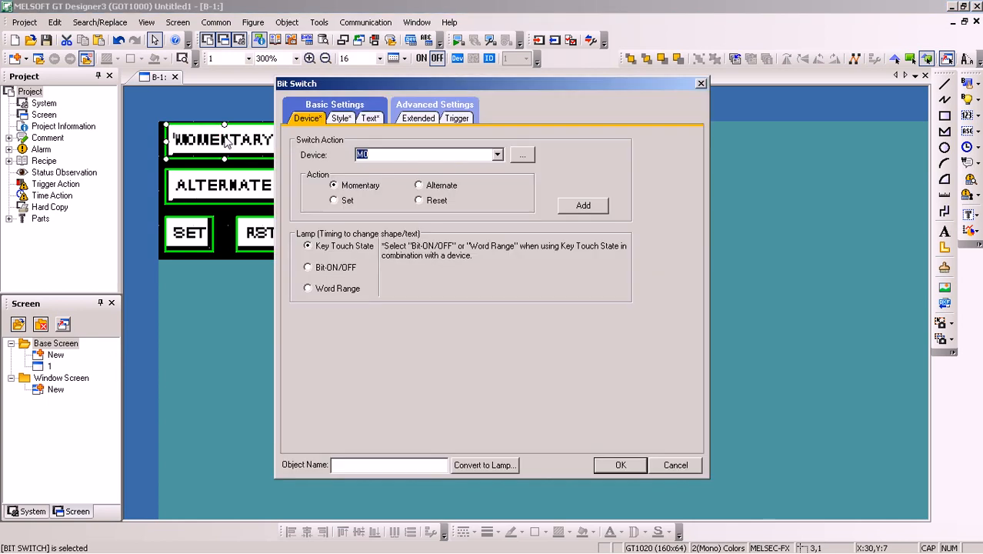
left_click(422, 118)
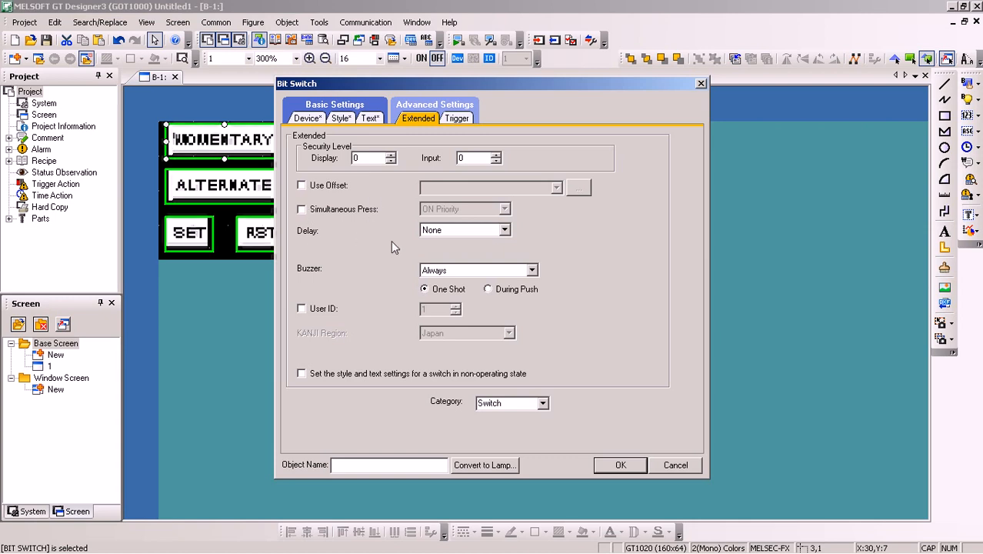
left_click(485, 234)
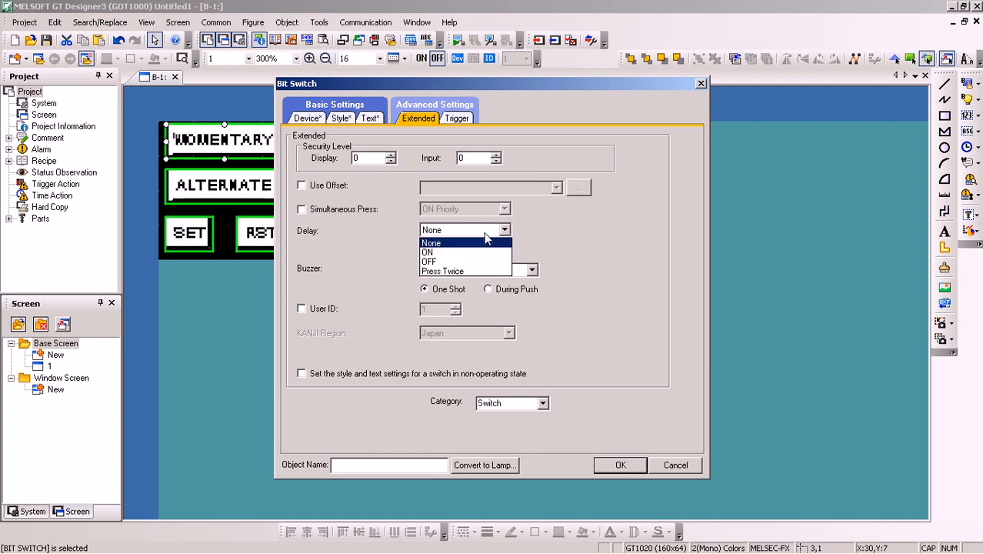
left_click(485, 235)
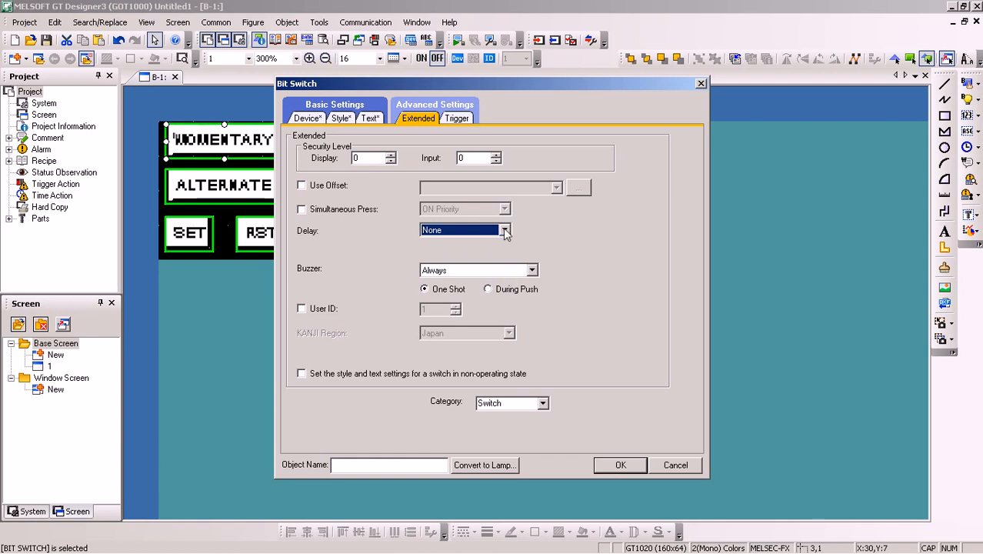
left_click(505, 230)
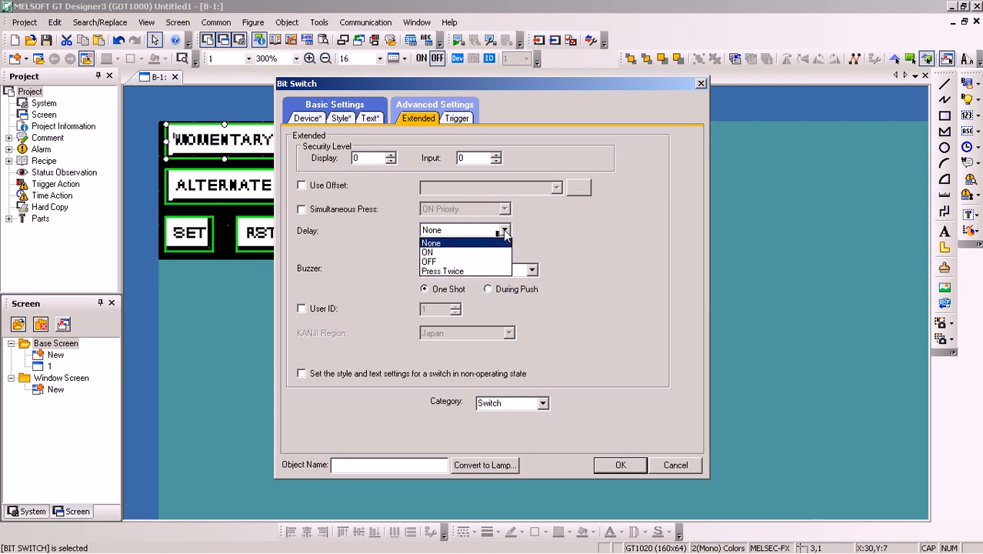
left_click(442, 263)
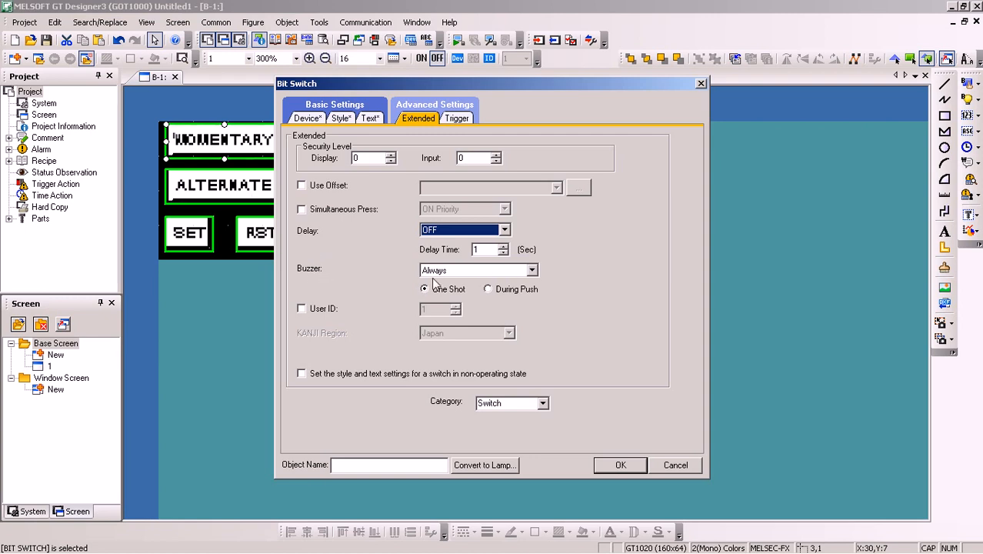
Try the None buzzer option for the MOMENTARY switch, and set the buzzer to Always with During Push
left_click(531, 270)
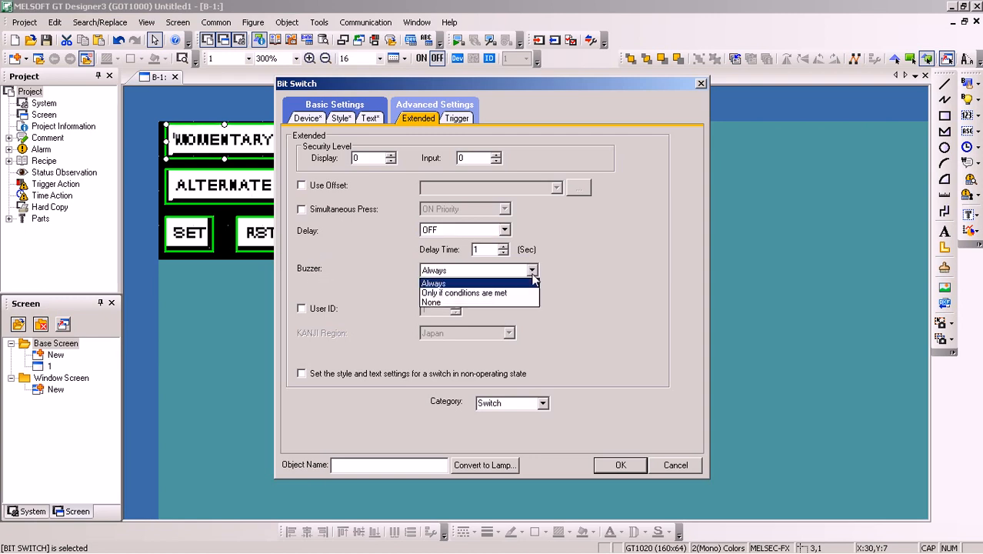
left_click(443, 303)
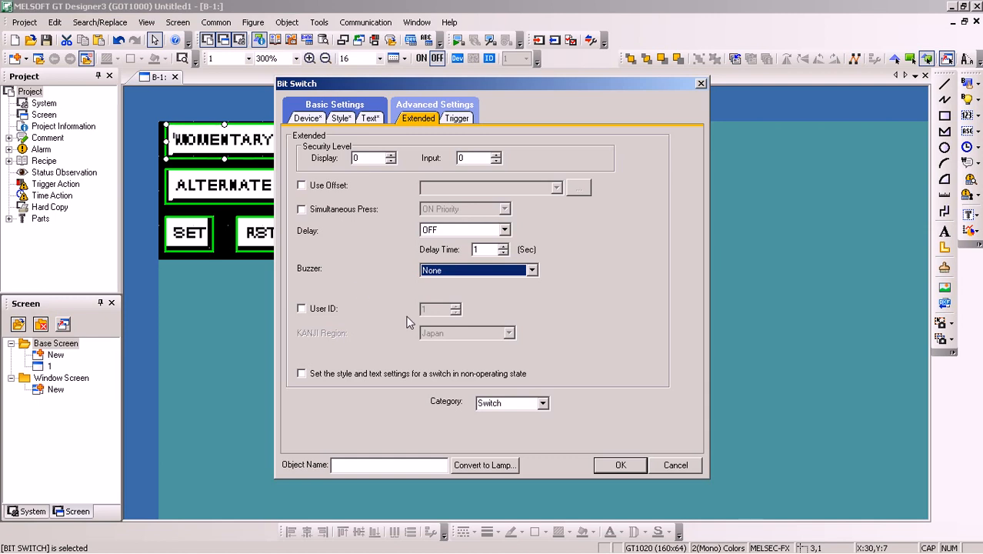
left_click(530, 270)
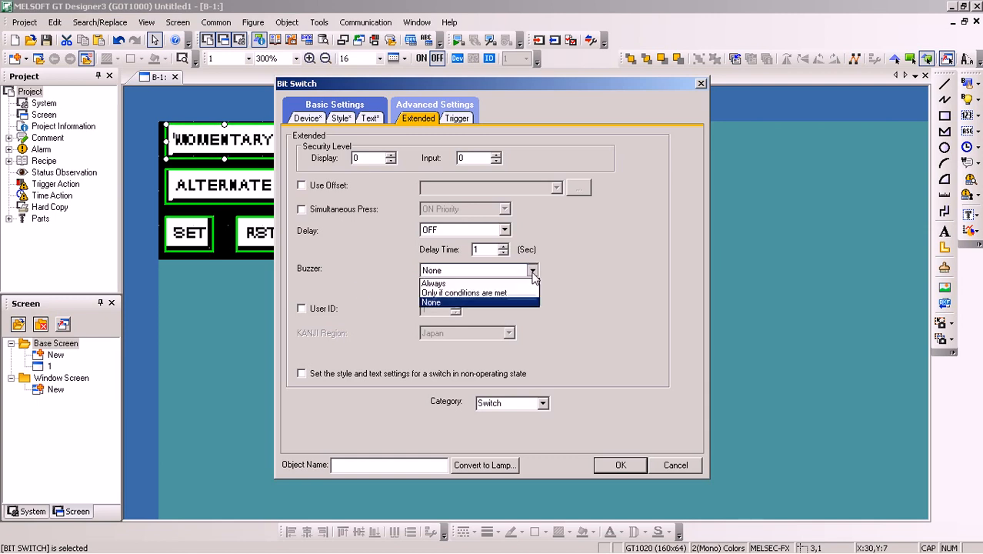
left_click(435, 283)
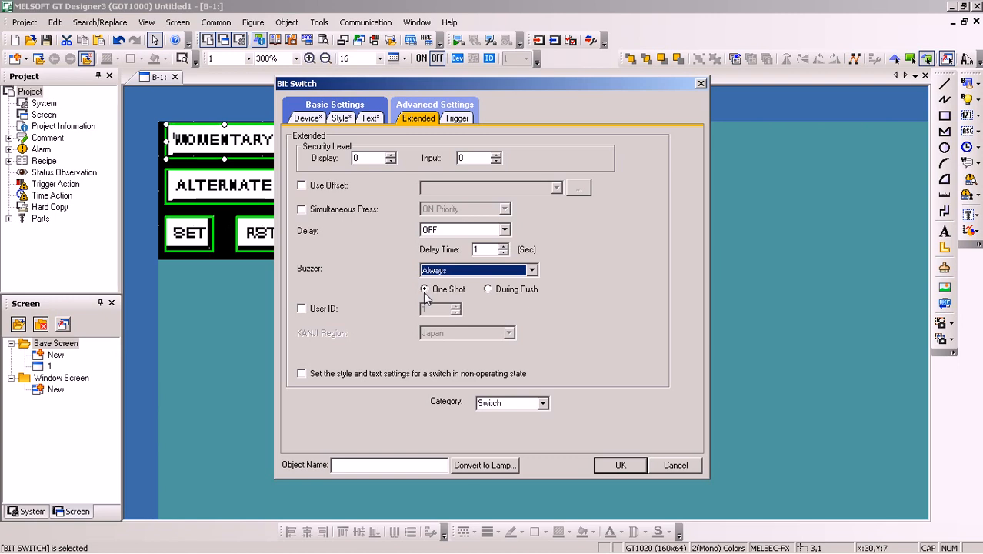
left_click(488, 291)
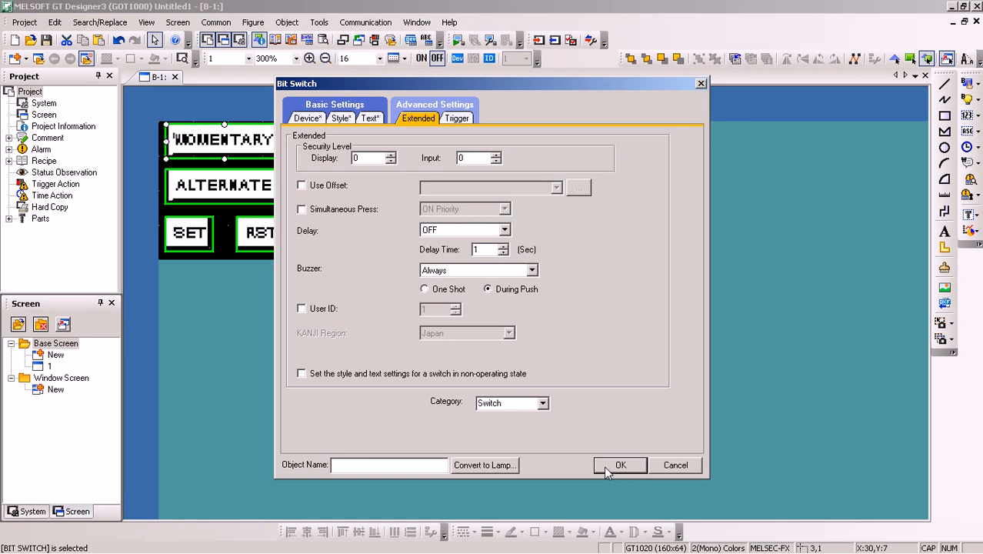
Set the MOMENTARY switch's trigger type to ON with trigger device Y3 and apply the switch settings
left_click(459, 119)
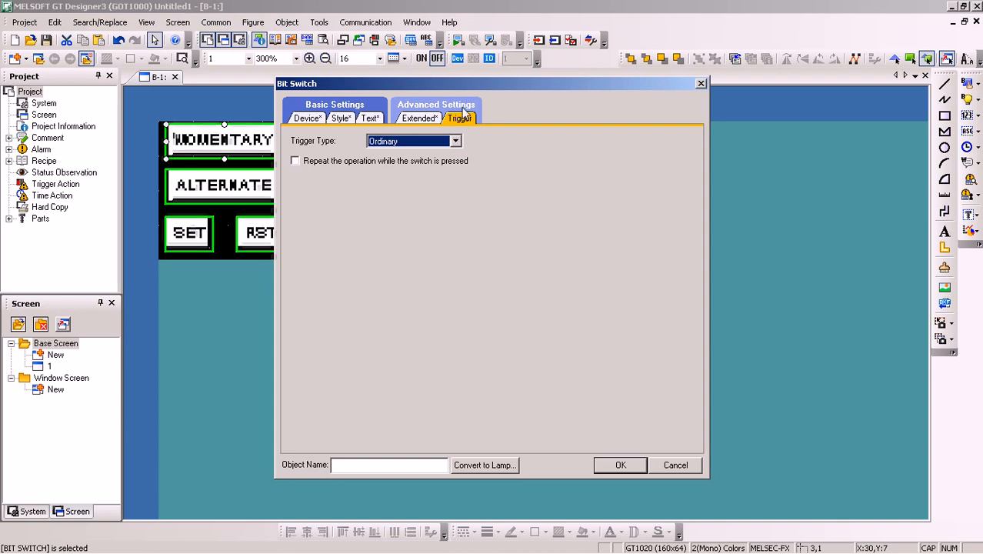
left_click(455, 143)
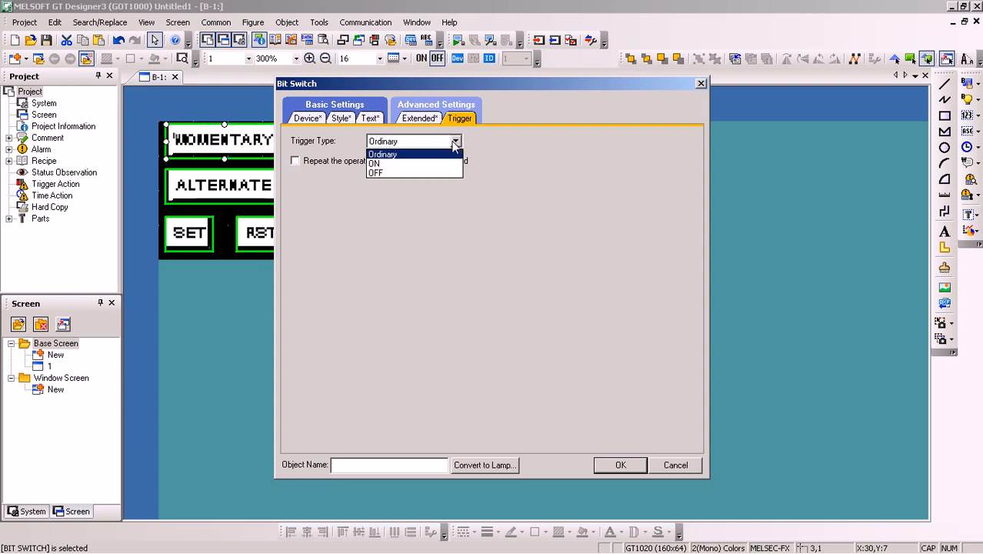
left_click(396, 163)
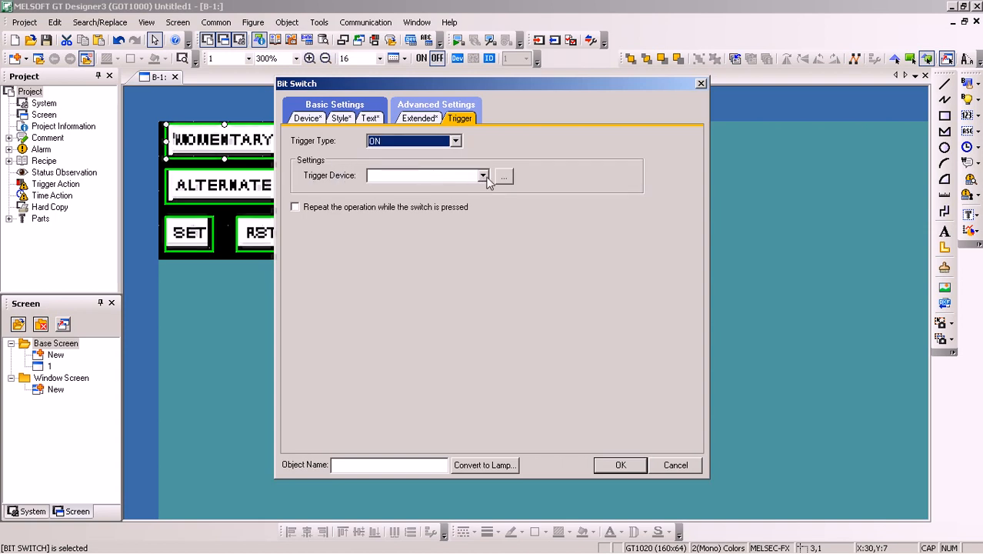
left_click_drag(455, 86, 599, 94)
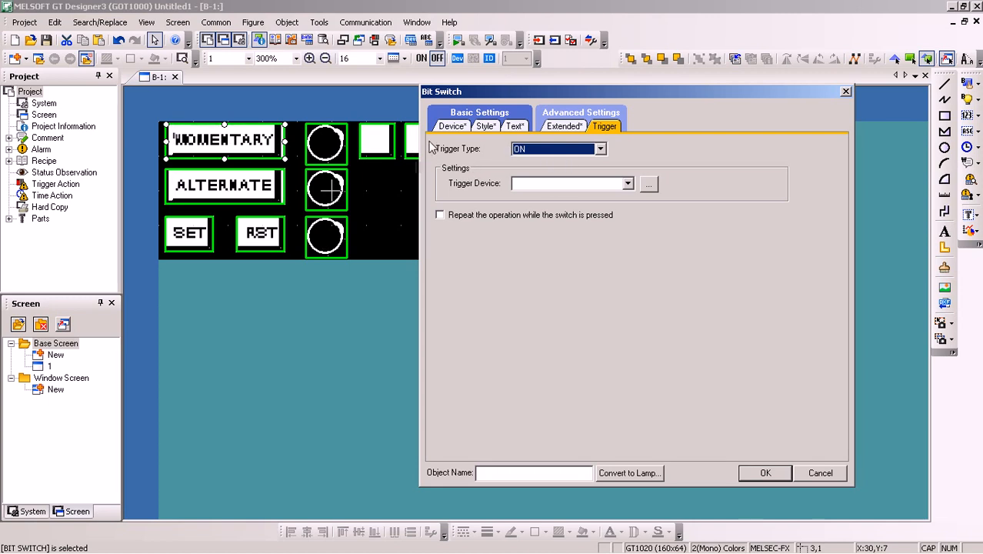
left_click(648, 184)
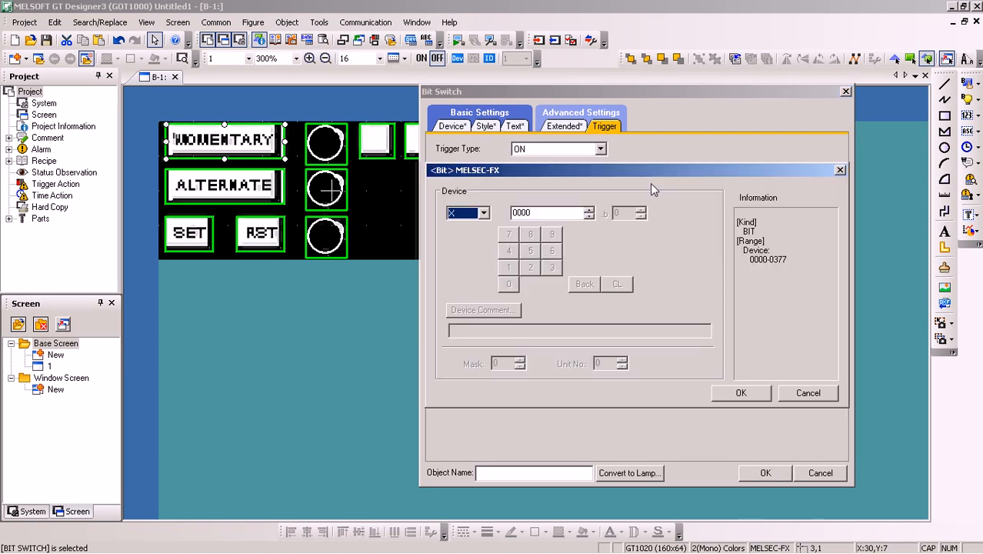
left_click(486, 213)
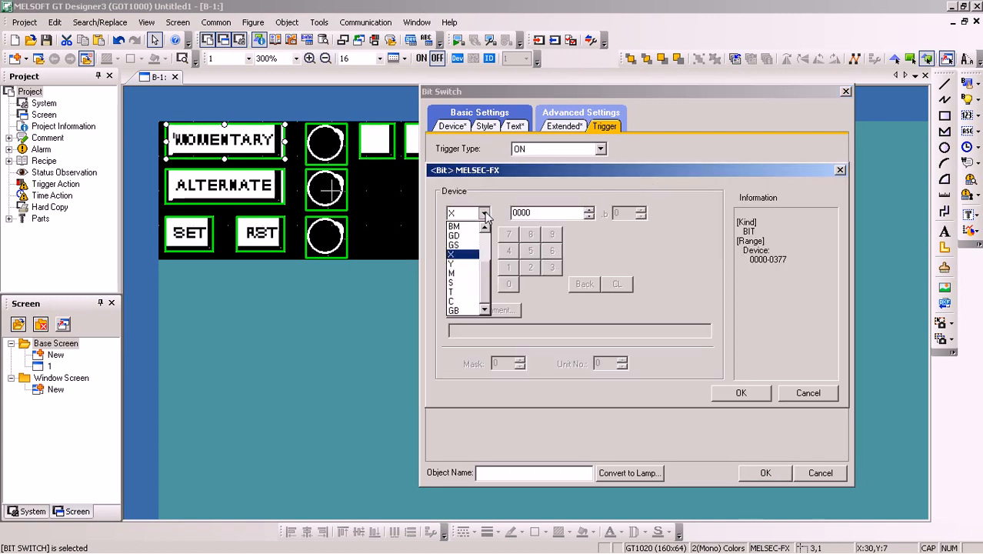
left_click(470, 264)
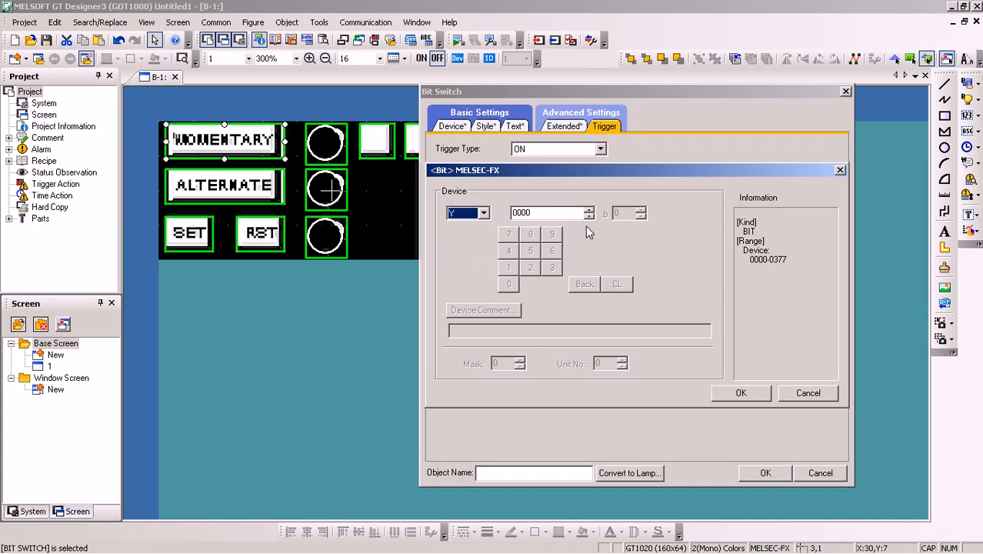
key("Tab")
type("3")
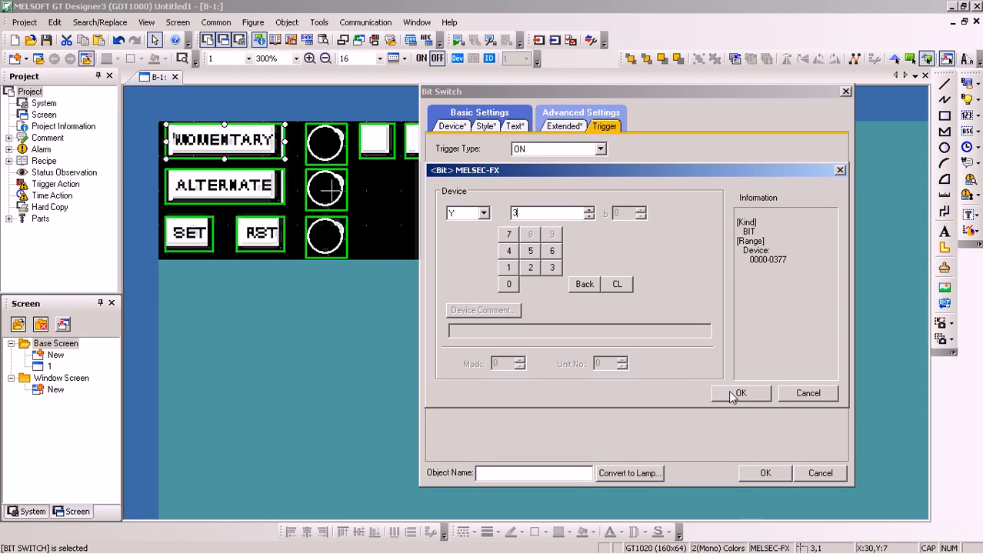
left_click(732, 396)
left_click(761, 473)
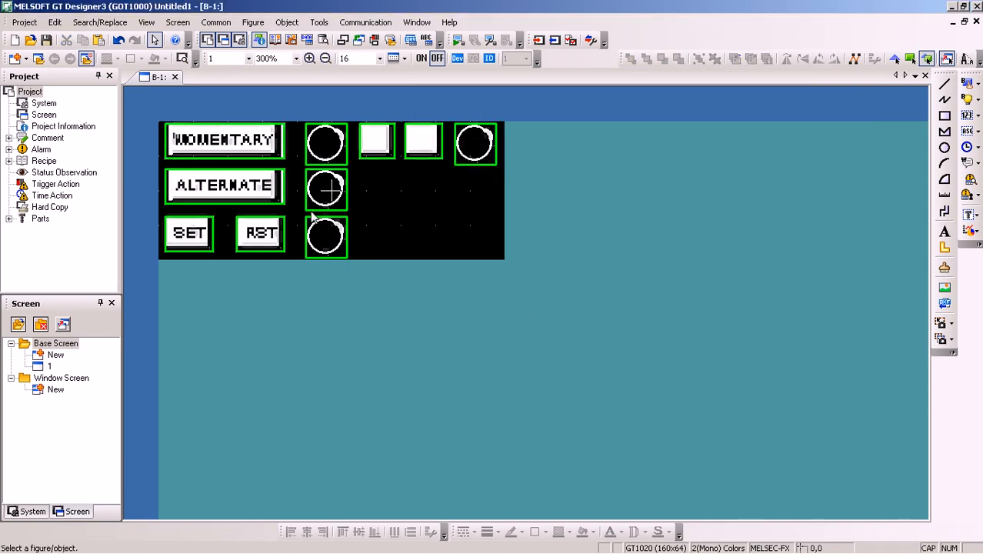
Set the ALTERNATE switch's delay to ON in its extended settings and apply the change
double_click(246, 195)
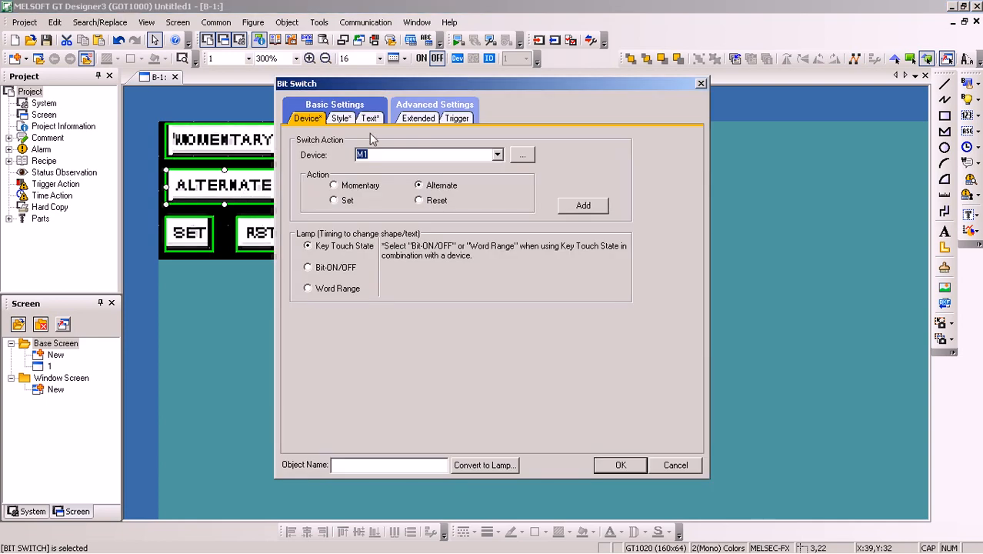
left_click(420, 120)
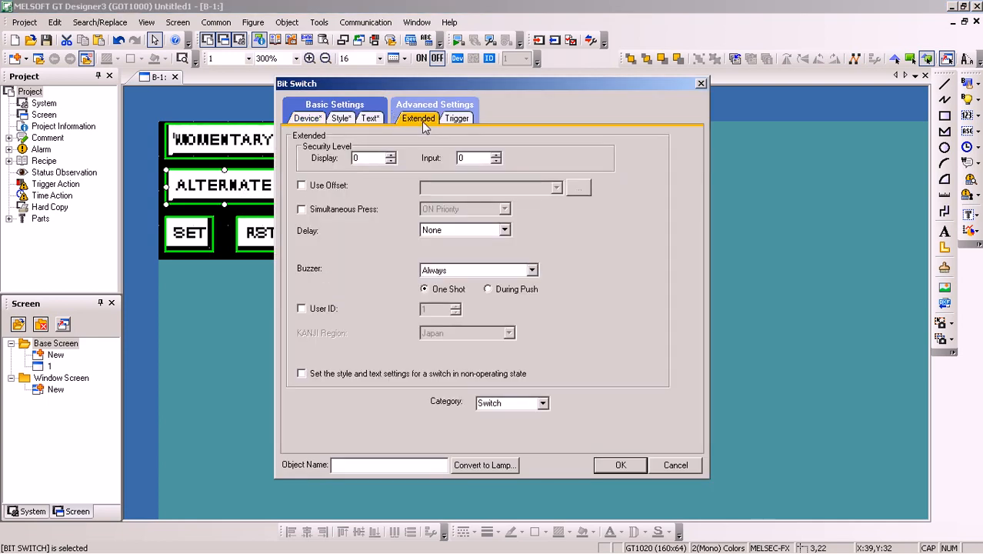
left_click(506, 231)
left_click(460, 257)
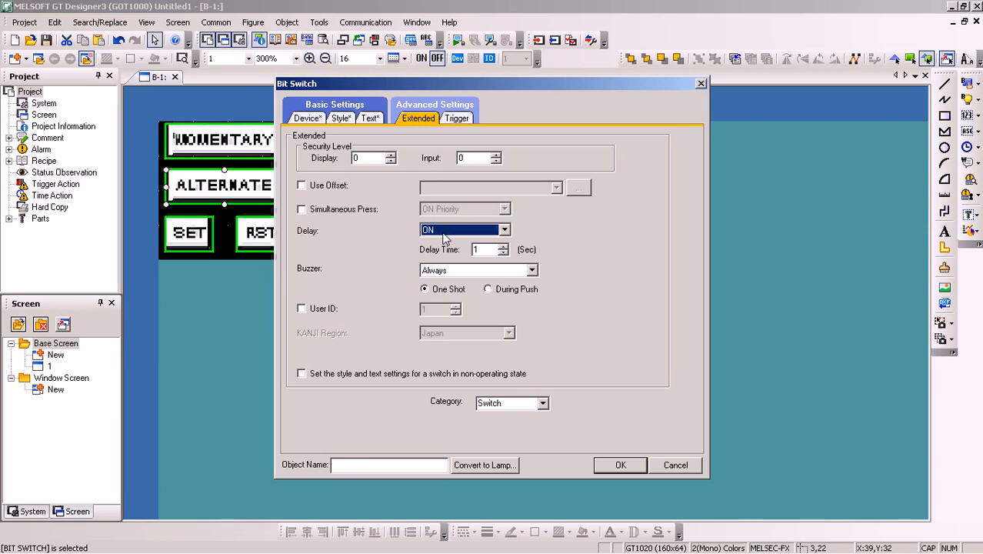
left_click(619, 465)
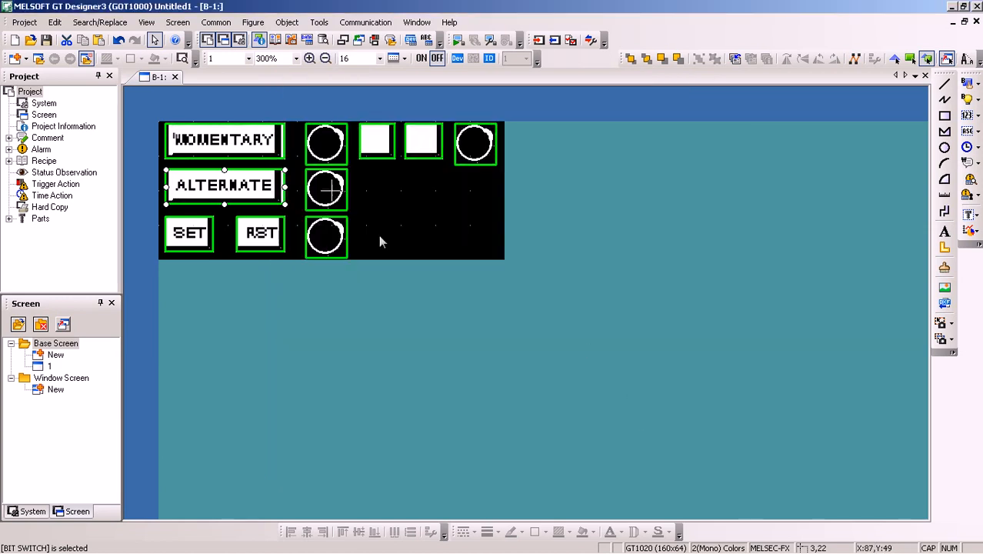
Set the SET switch's delay to Press Twice in its extended settings and apply the change
double_click(185, 235)
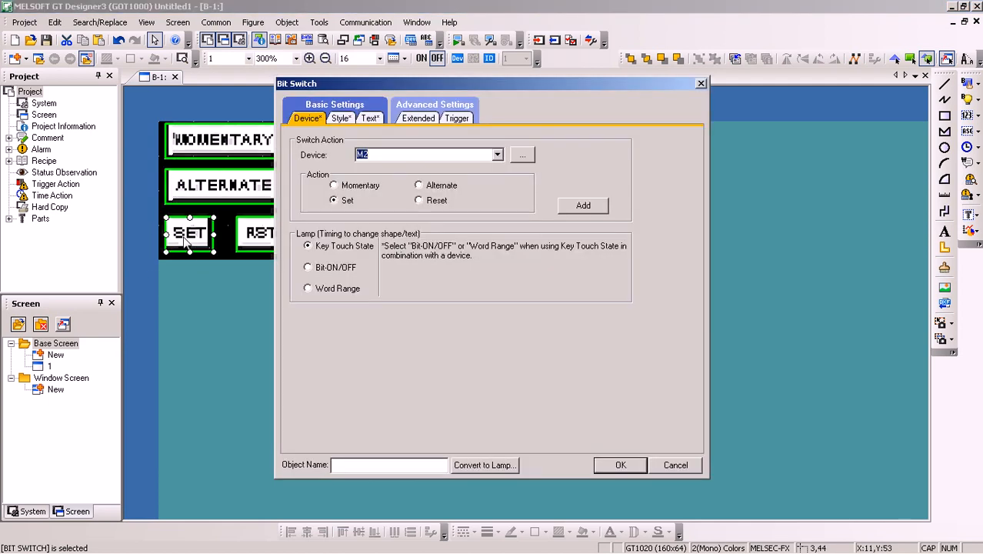
left_click(419, 119)
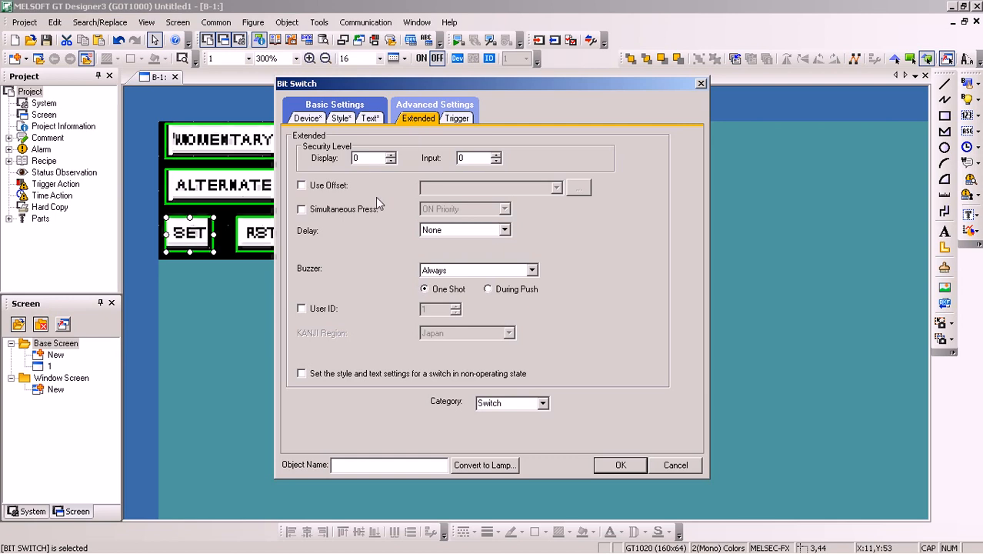
left_click(504, 231)
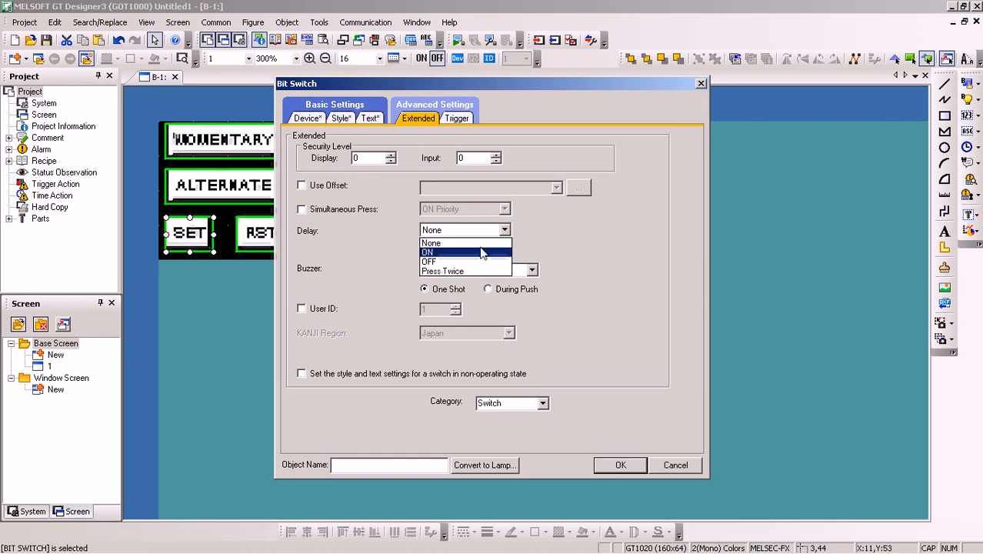
left_click(456, 271)
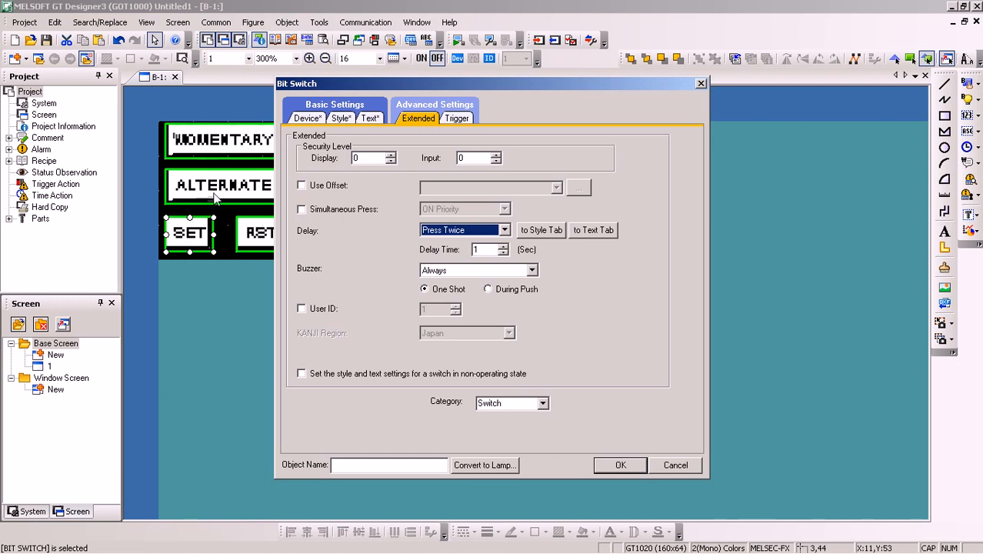
left_click(620, 466)
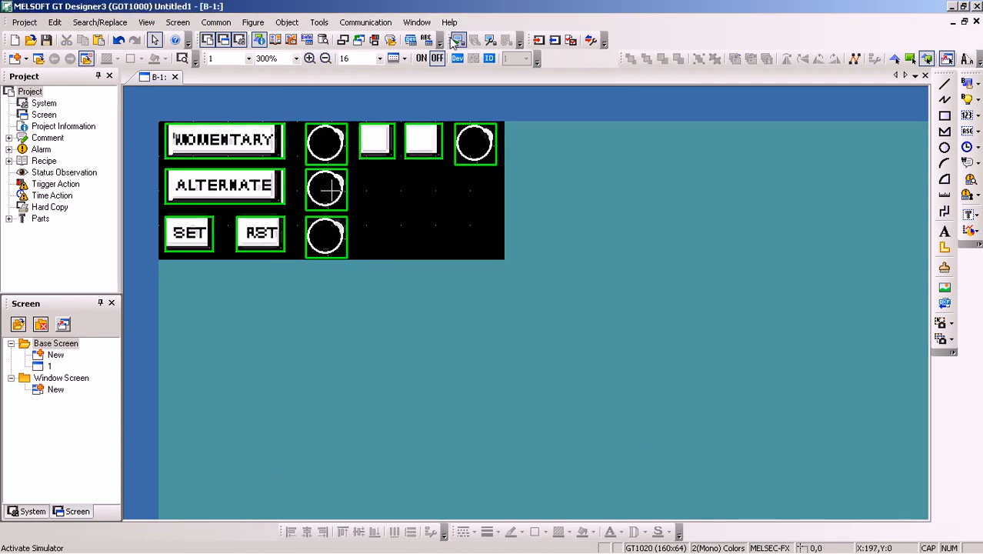
Open the GOT communication dialog and try to write the project data to the GOT
left_click(538, 39)
left_click(573, 395)
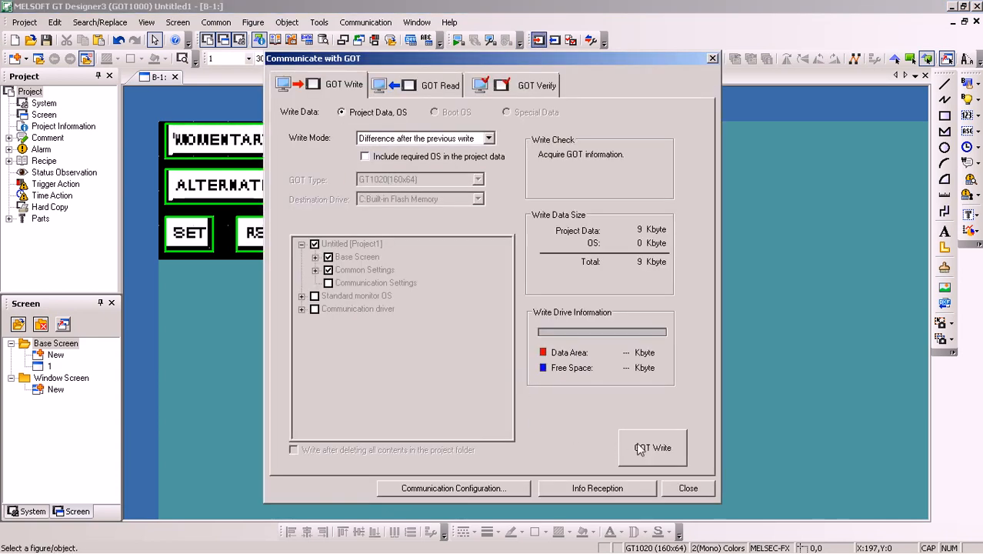
left_click(638, 449)
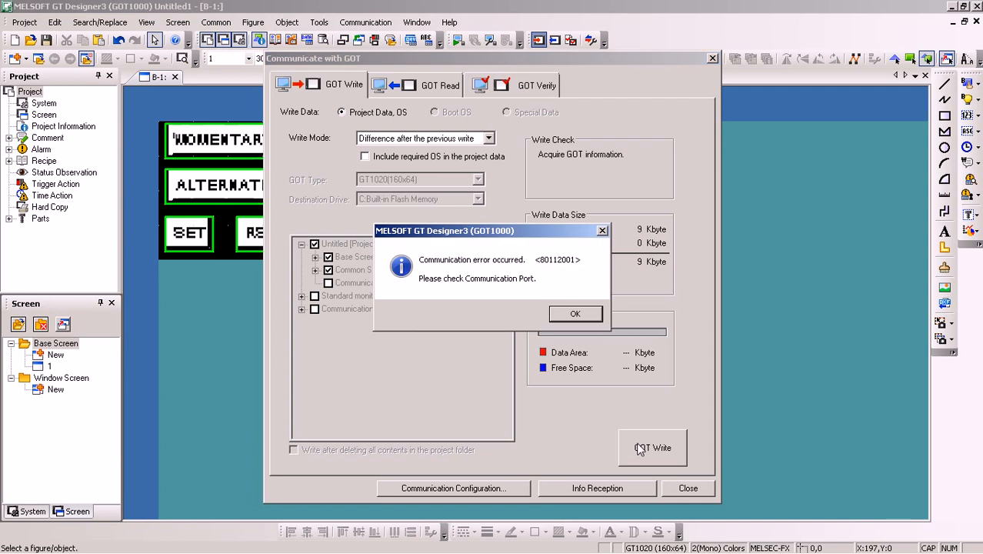
left_click(575, 313)
Switch to GX Works2 and stop monitoring the MAIN ladder program
left_click(239, 541)
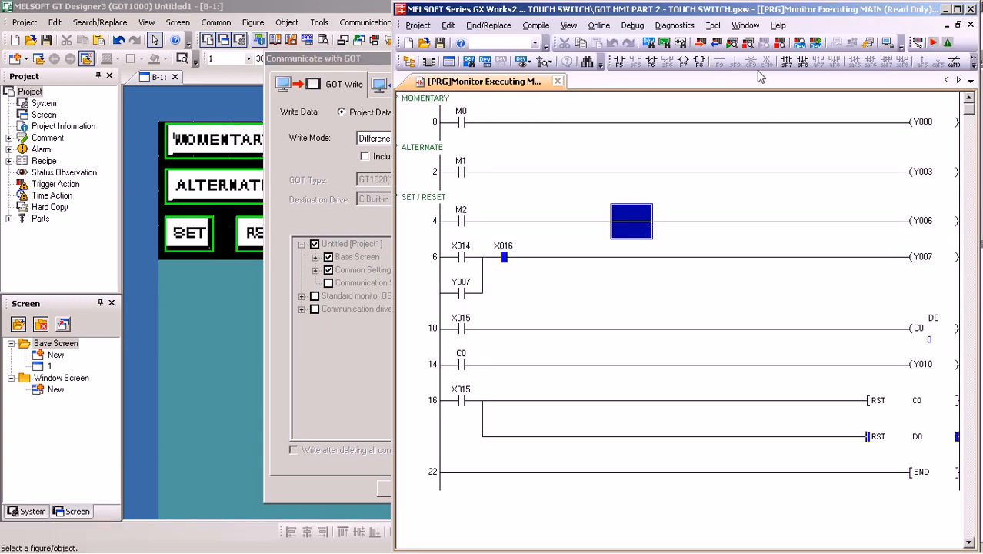
left_click(742, 45)
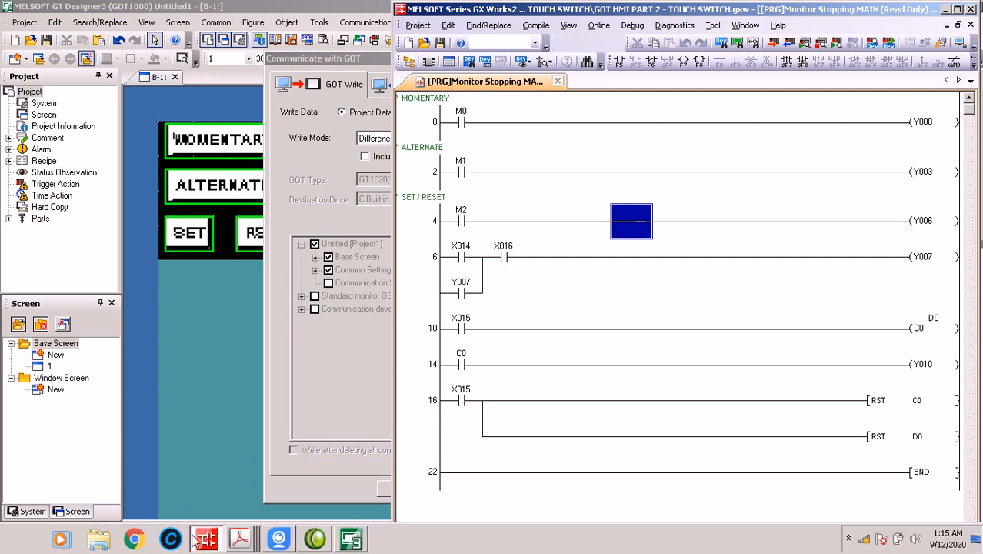
Switch back to GT Designer3, write the project data to the GOT and close the communication dialog
left_click(350, 538)
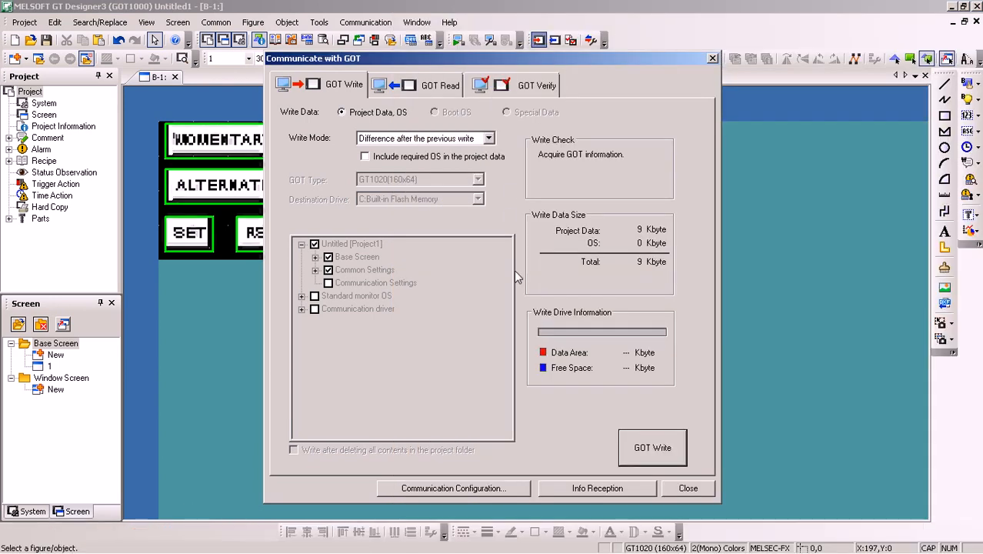
left_click(542, 311)
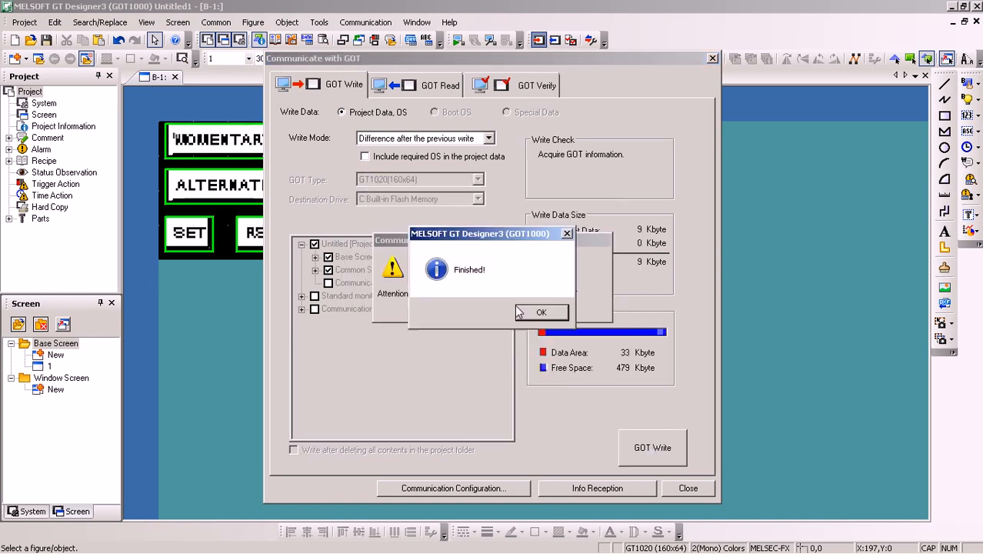
left_click(539, 312)
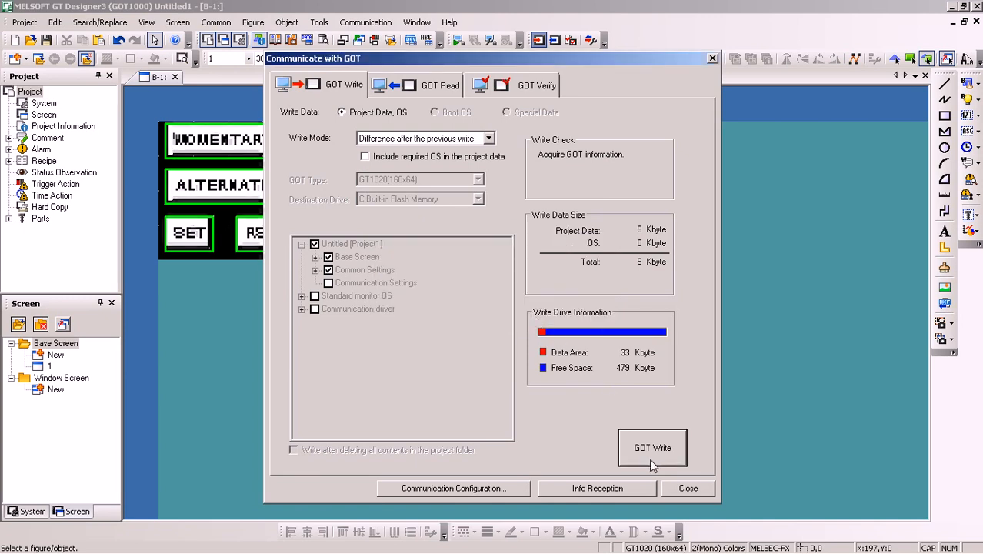
left_click(687, 487)
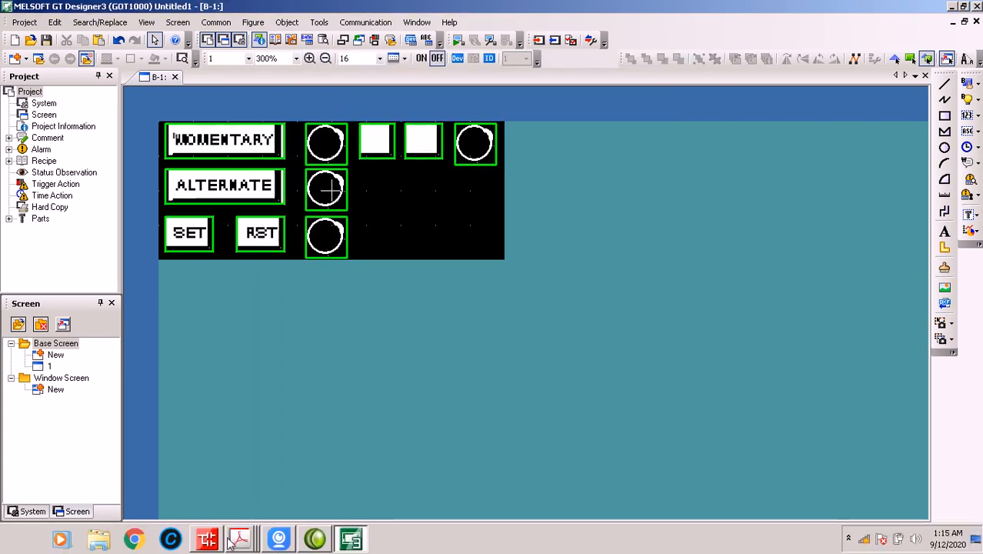
Bring up the iVCam view of the HMI, minimize GT Designer3 and move the camera window higher so it is fully visible
left_click(281, 538)
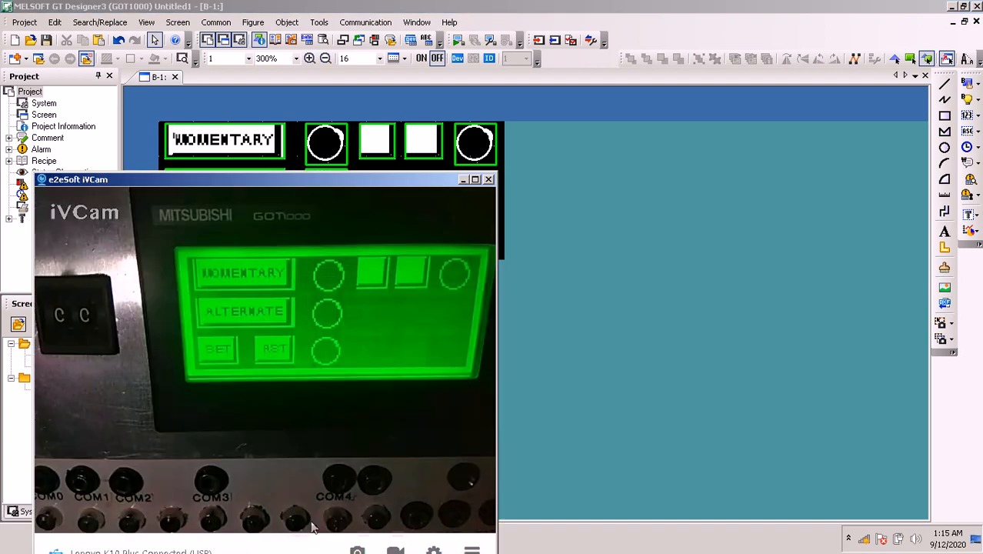
left_click(952, 7)
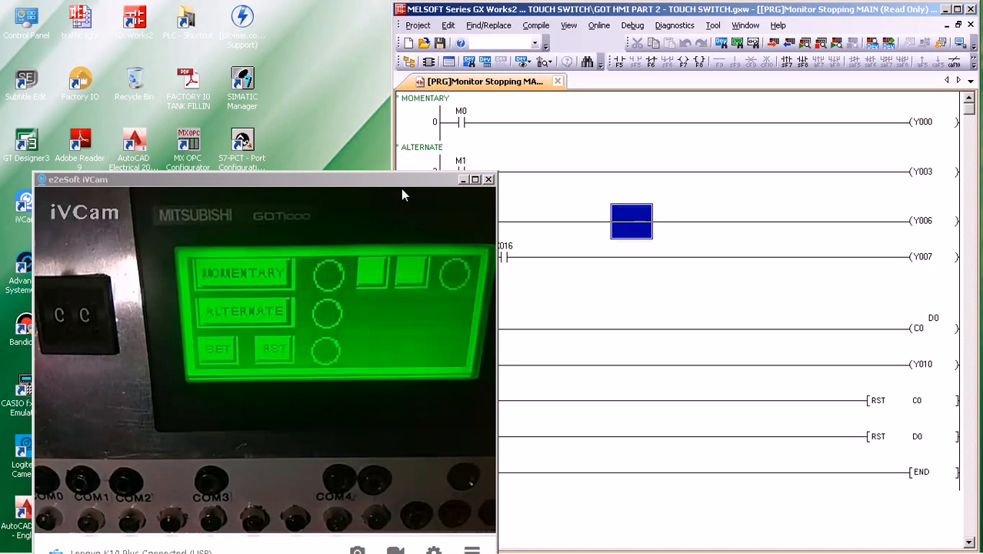
left_click(400, 186)
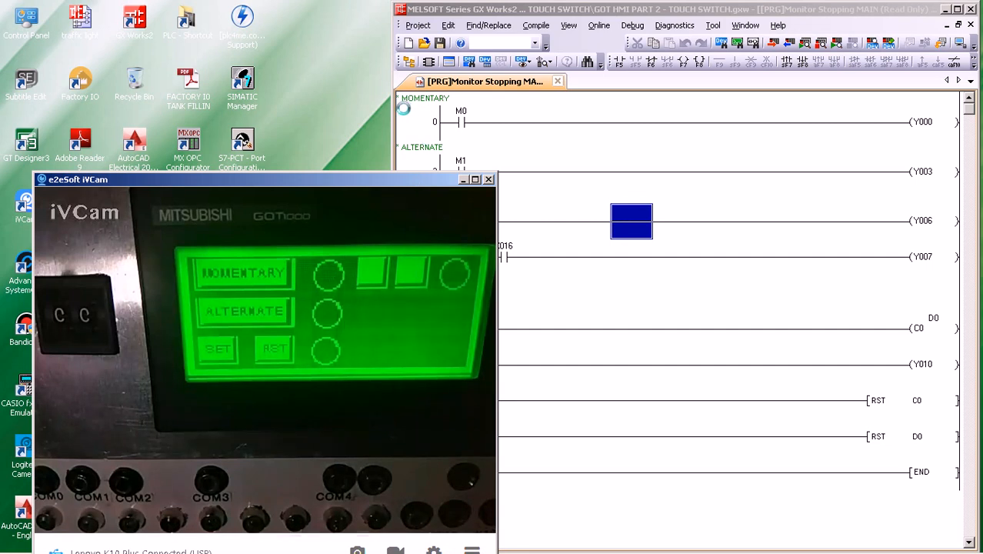
left_click_drag(403, 107, 403, 108)
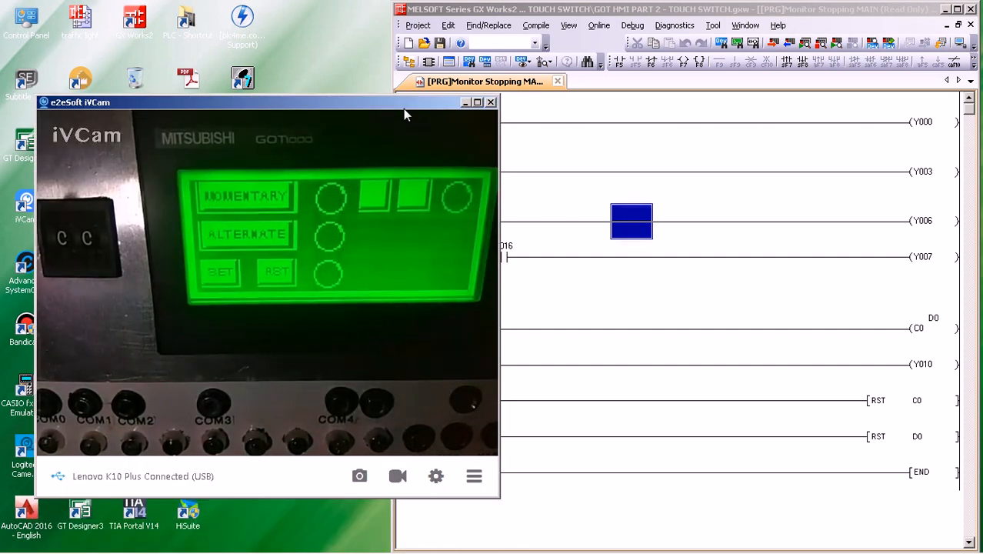